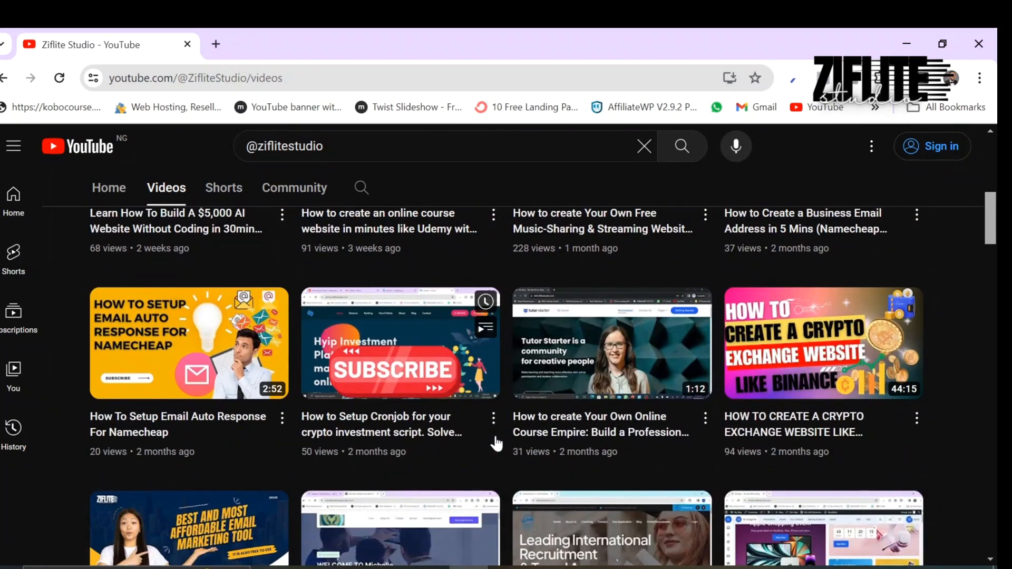
Look through the Ziflite Studio channel's video list and its channel header with the subscribe option
scroll(496, 444, up, 3)
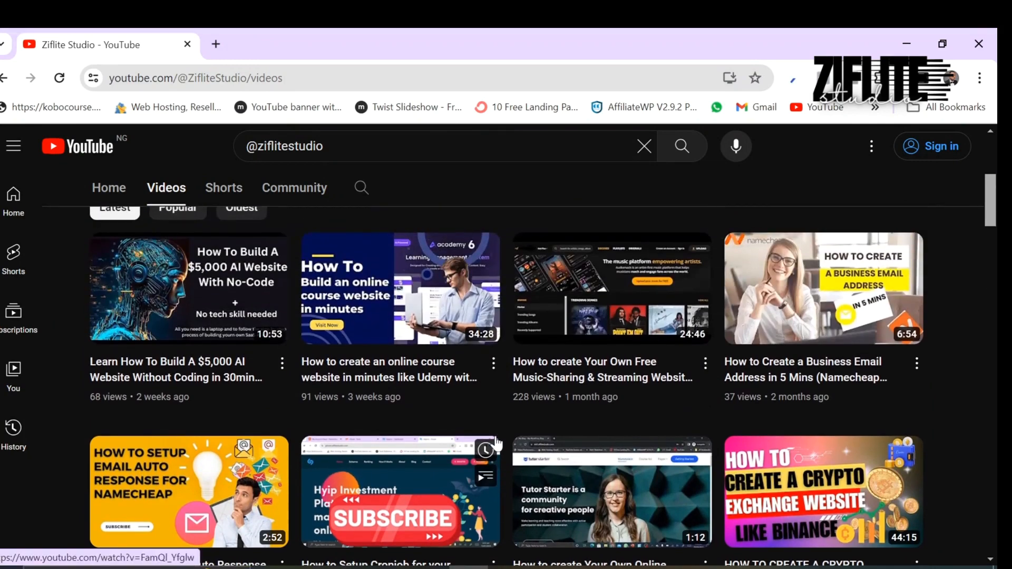
scroll(496, 445, down, 1)
scroll(496, 444, down, 6)
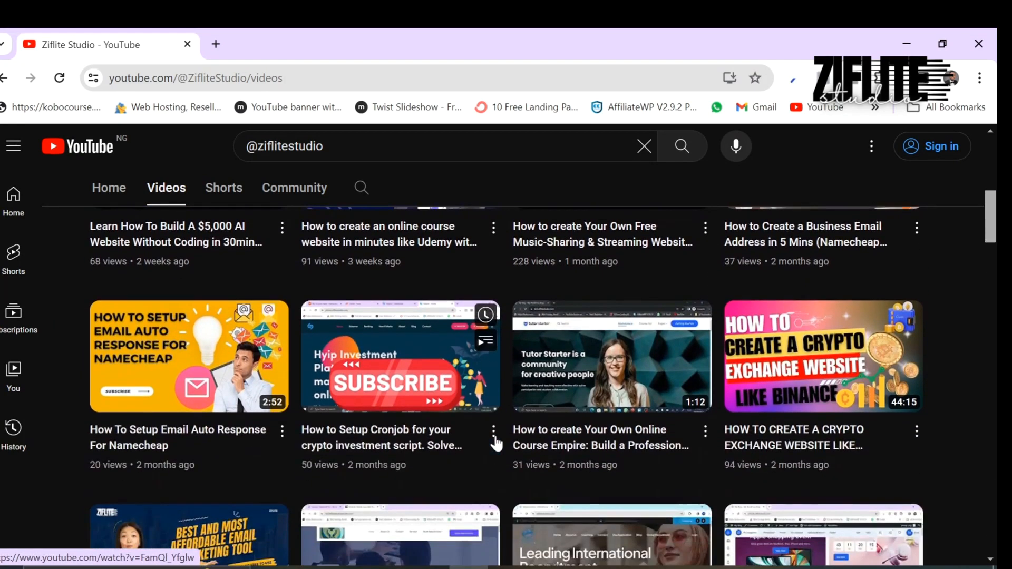
scroll(496, 444, down, 2)
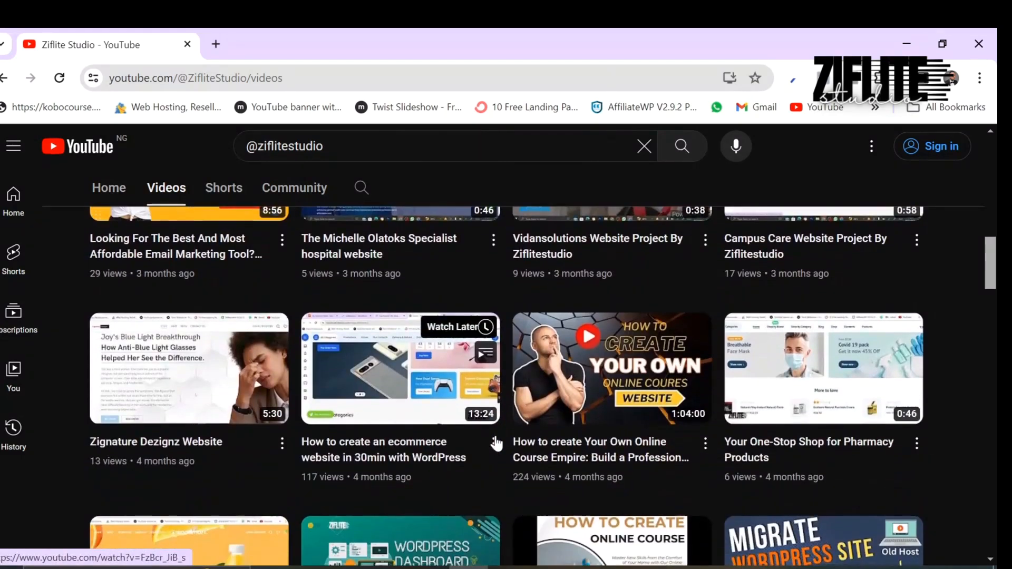
scroll(496, 444, down, 4)
scroll(496, 444, down, 4)
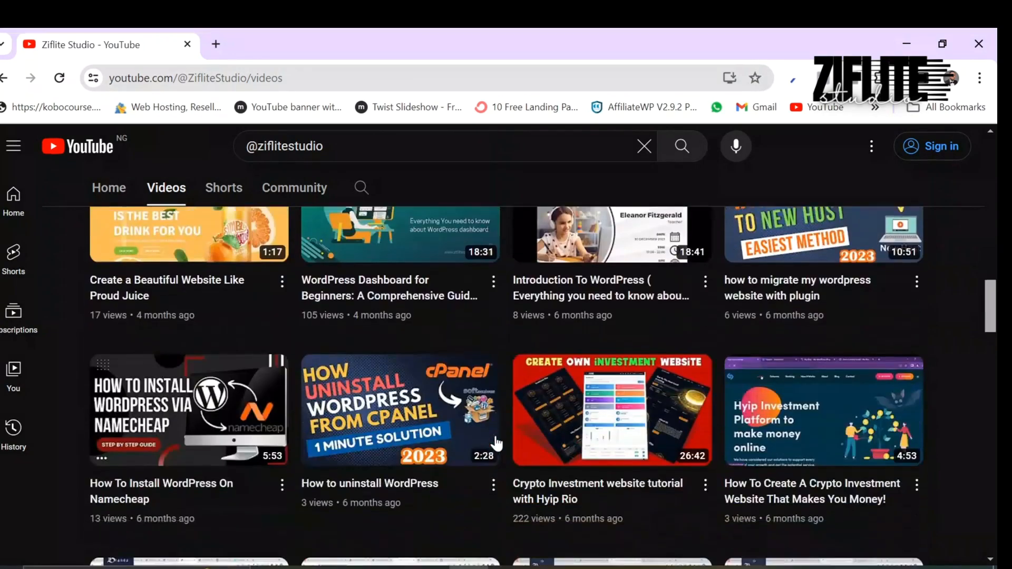
scroll(496, 444, up, 15)
scroll(496, 444, up, 4)
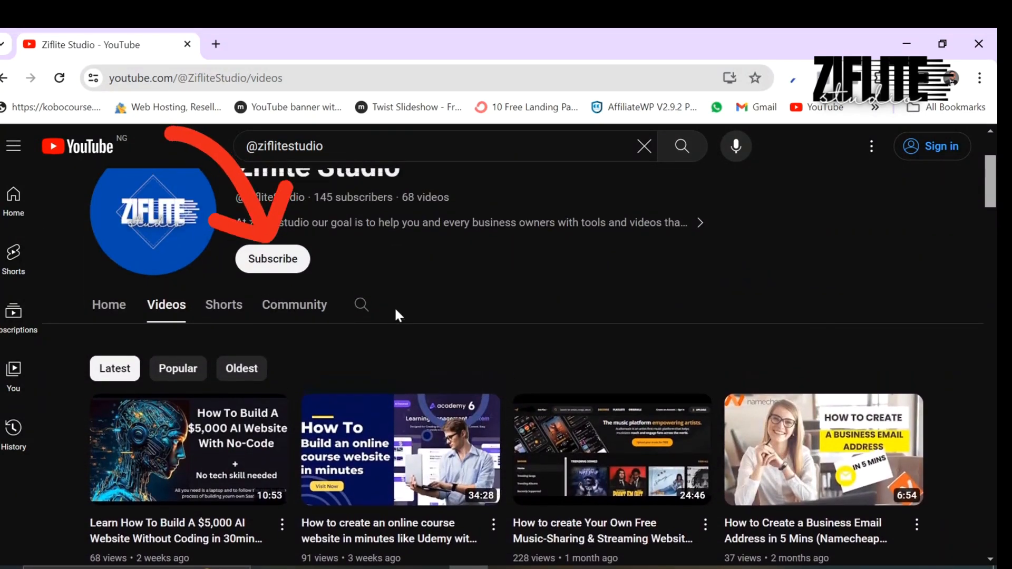
scroll(395, 305, up, 1)
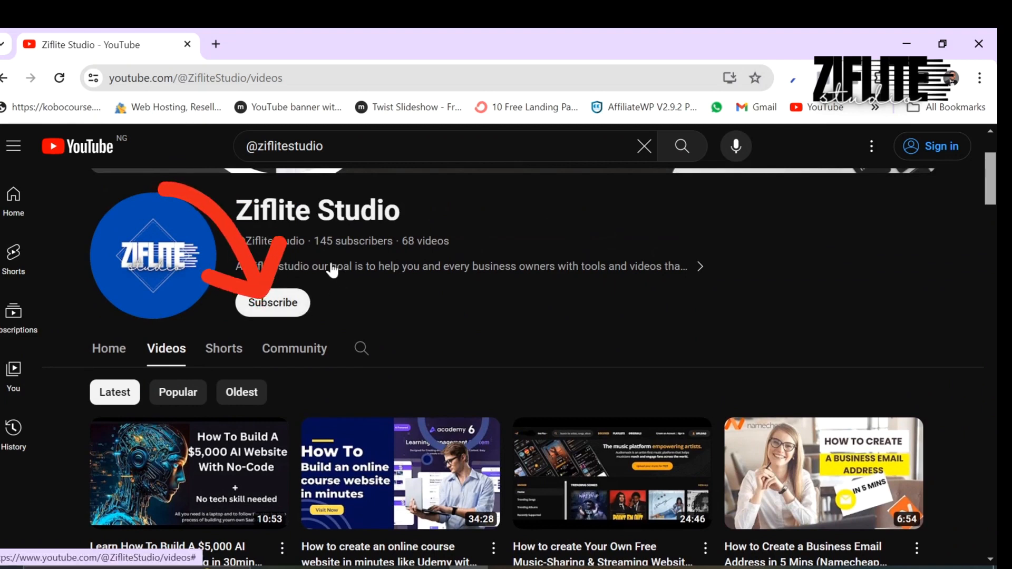
scroll(332, 267, down, 1)
scroll(331, 264, up, 2)
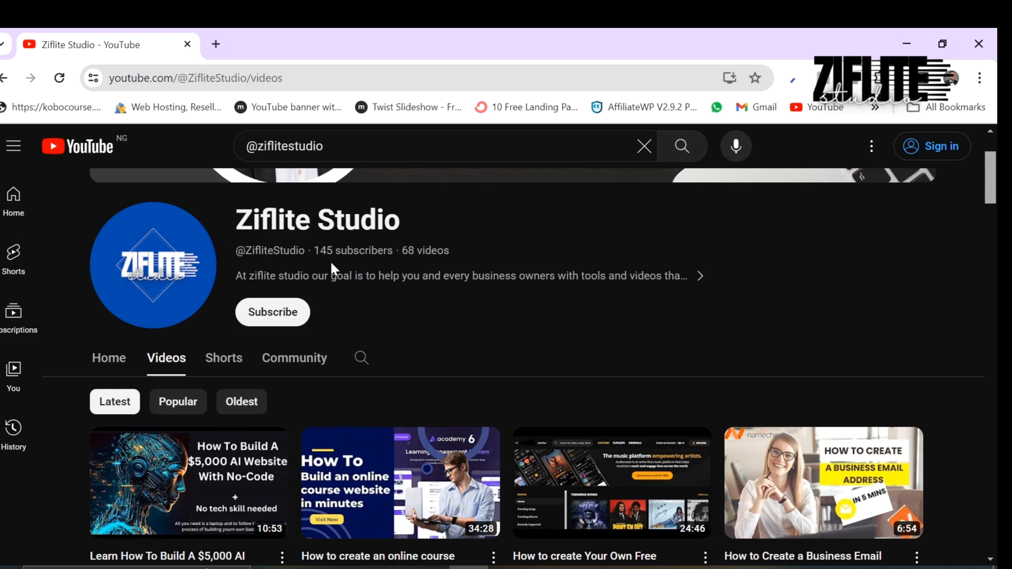
Search Google for "xamp" in a new tab and open the Apache Friends XAMPP website
click(216, 29)
text(xamp)
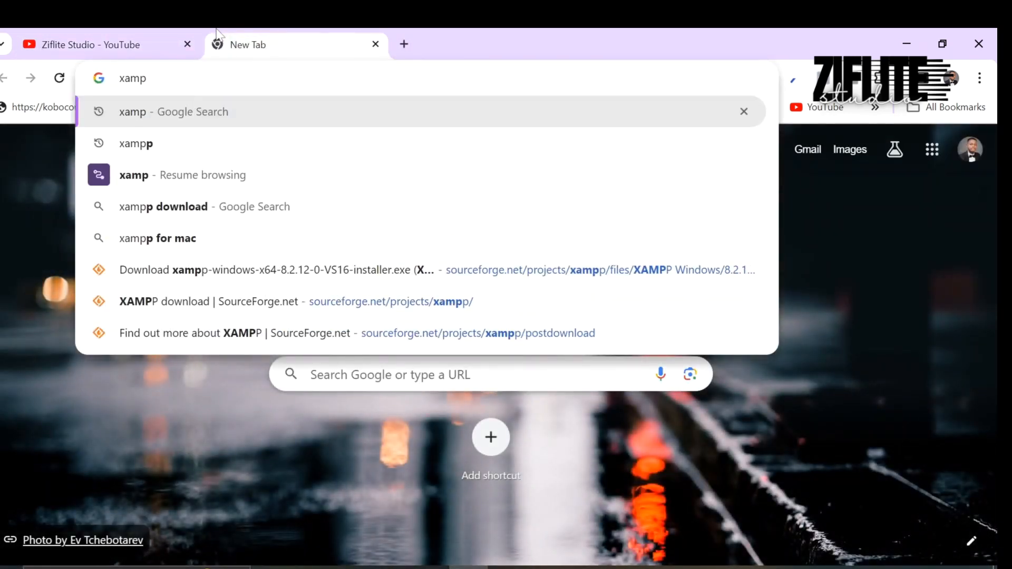
key(Return)
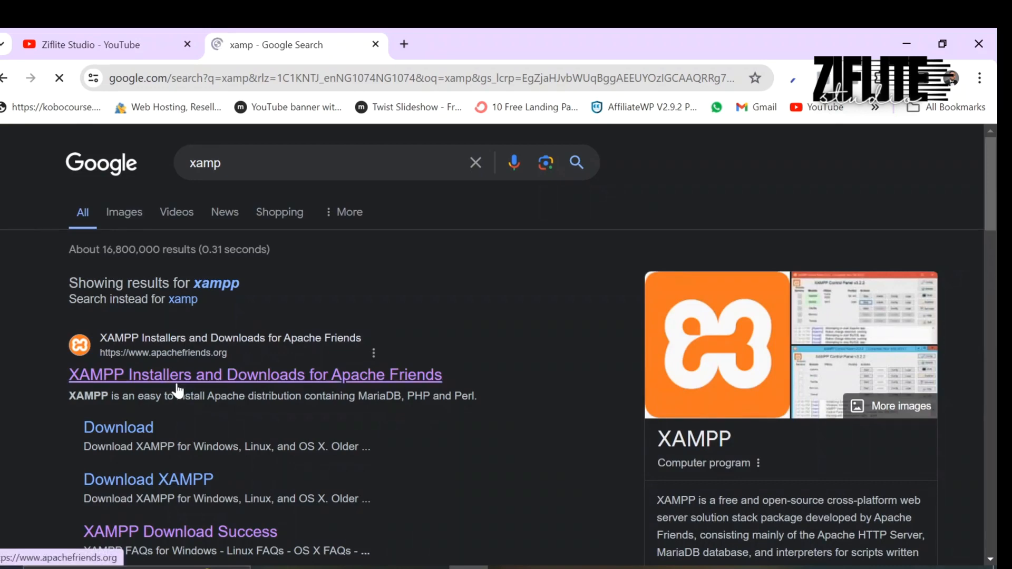
click(129, 376)
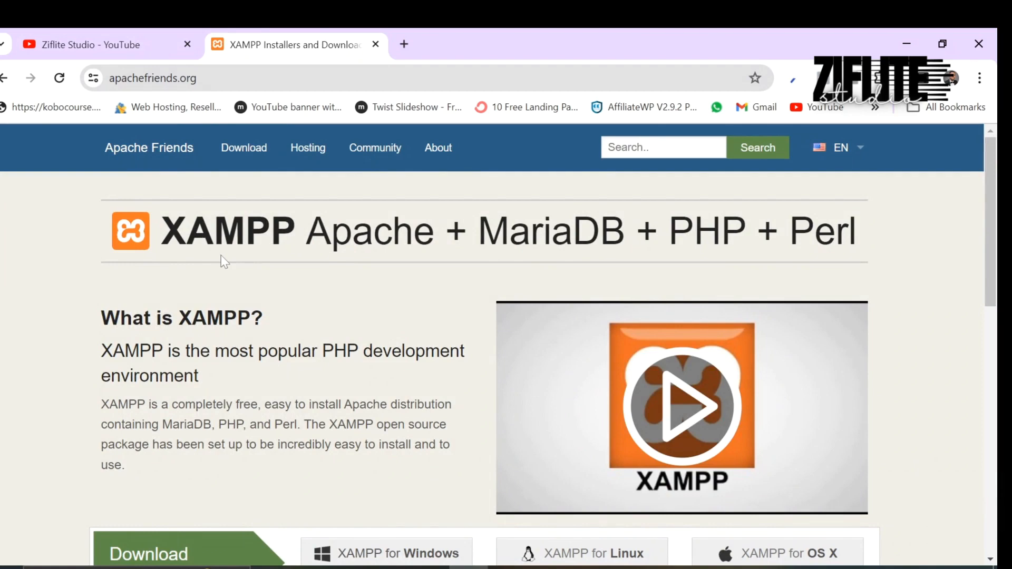
Download the XAMPP for Windows 8.2.12 installer, dismissing the duplicate-download notice and minimising the download manager
scroll(221, 257, down, 5)
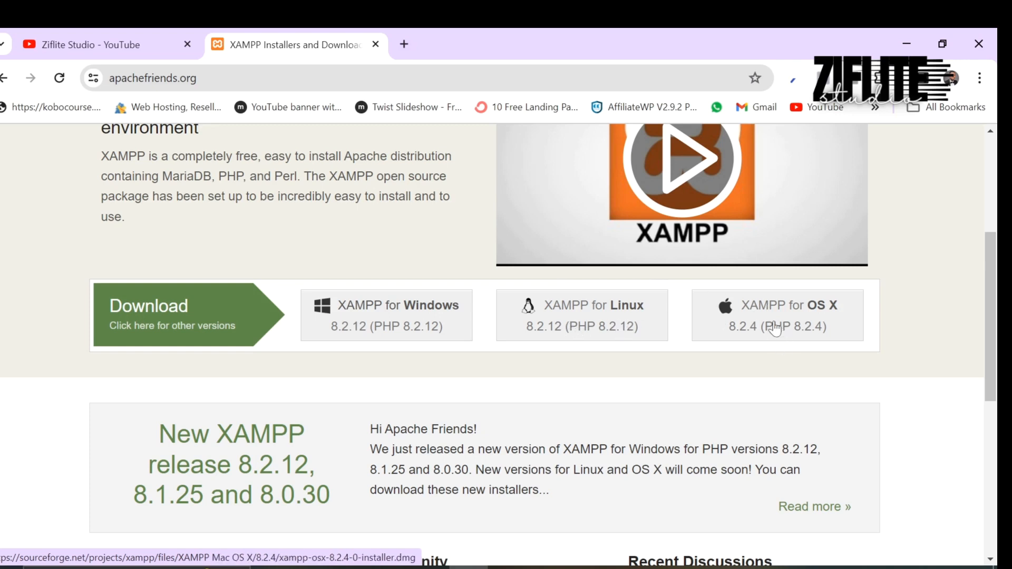
click(409, 316)
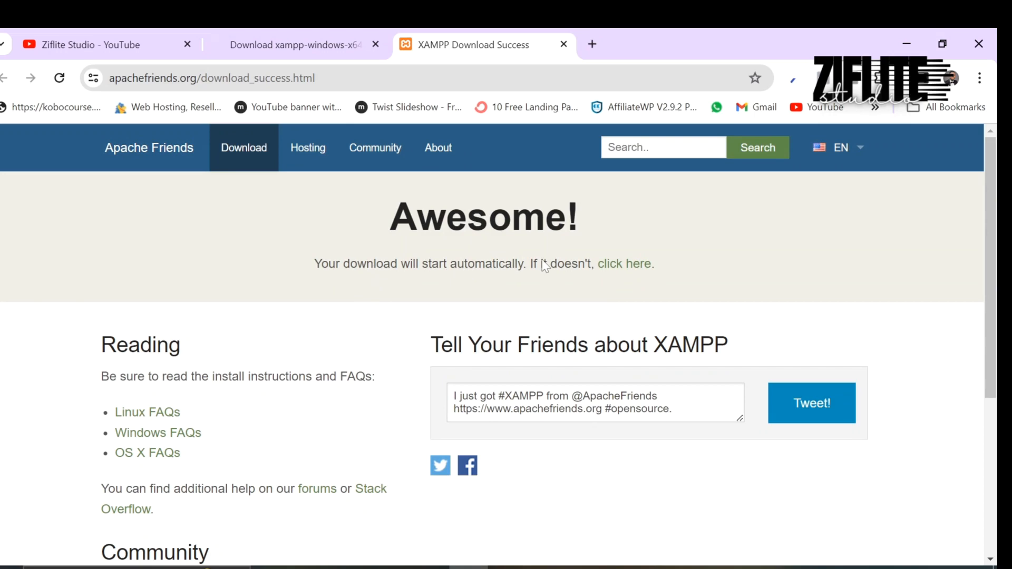
click(642, 265)
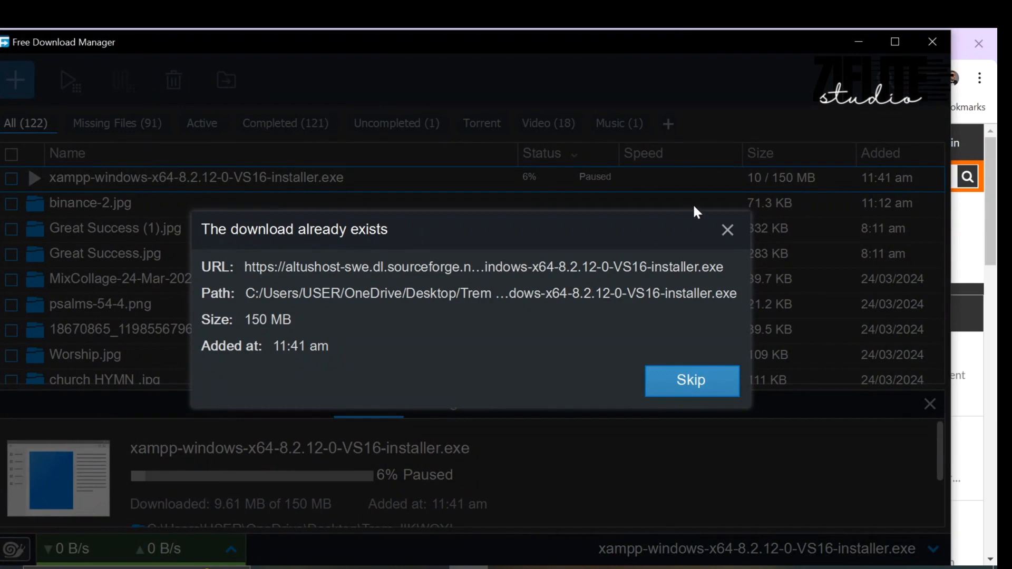
click(727, 232)
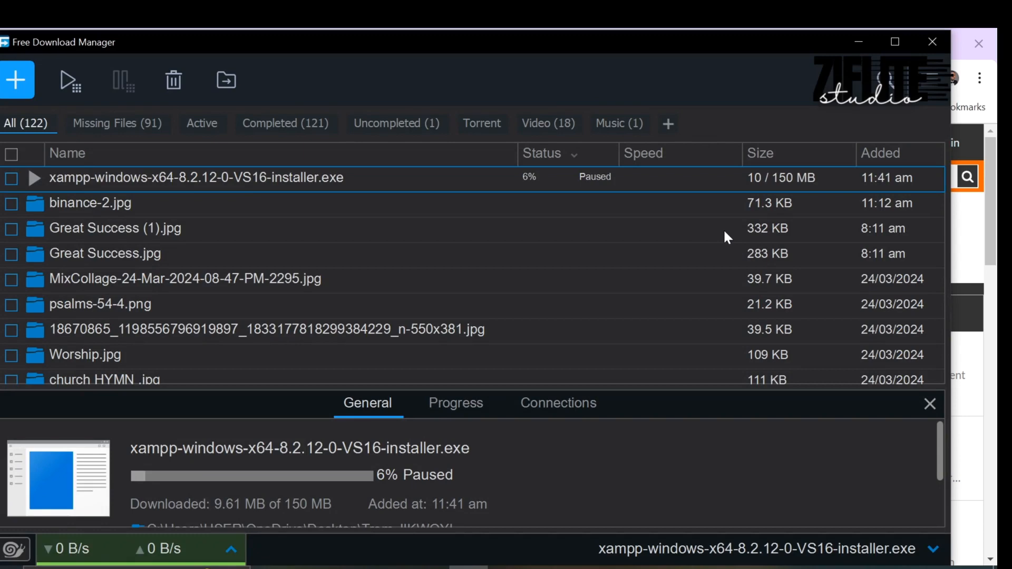
click(859, 43)
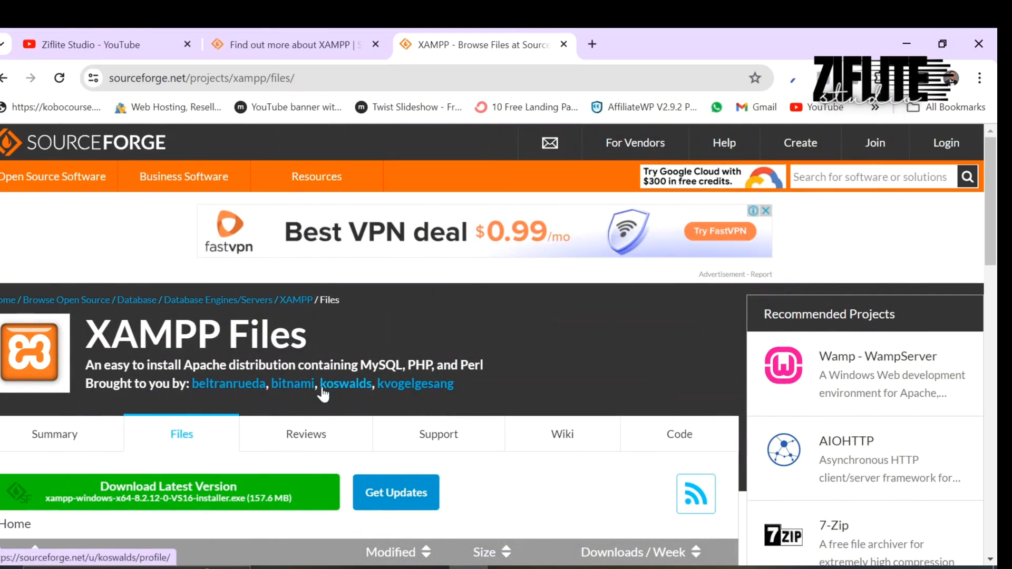
Find the downloaded xampp-windows-x64-8.2.12-0-VS16 installer by searching the computer for "xamp" and launch it
scroll(242, 484, down, 2)
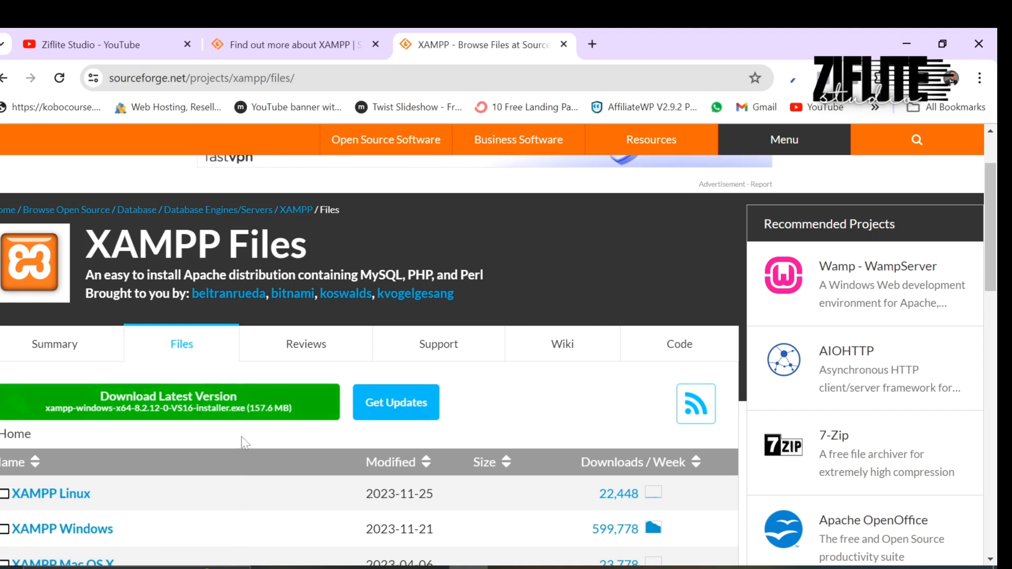
click(409, 420)
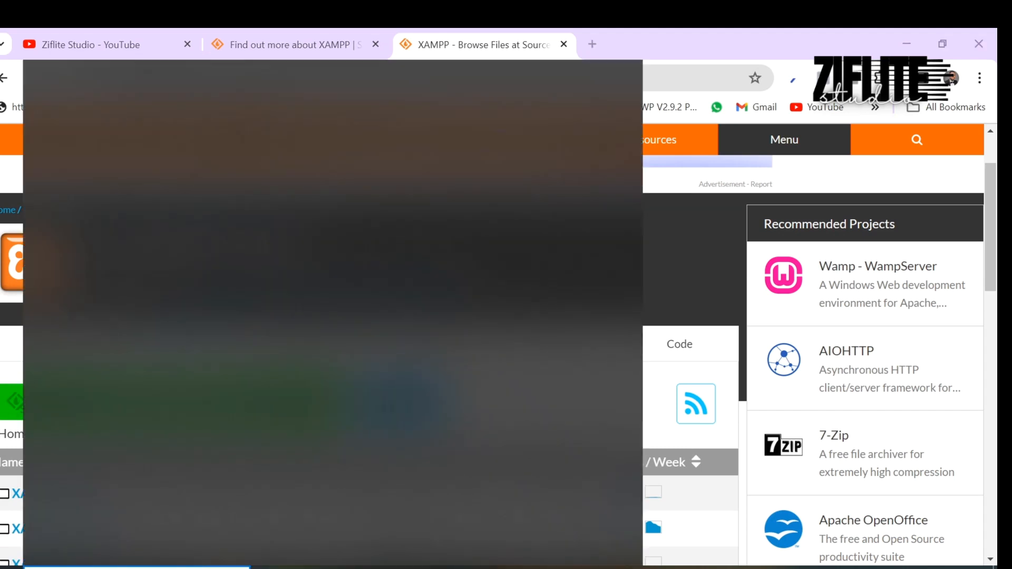
text(xe)
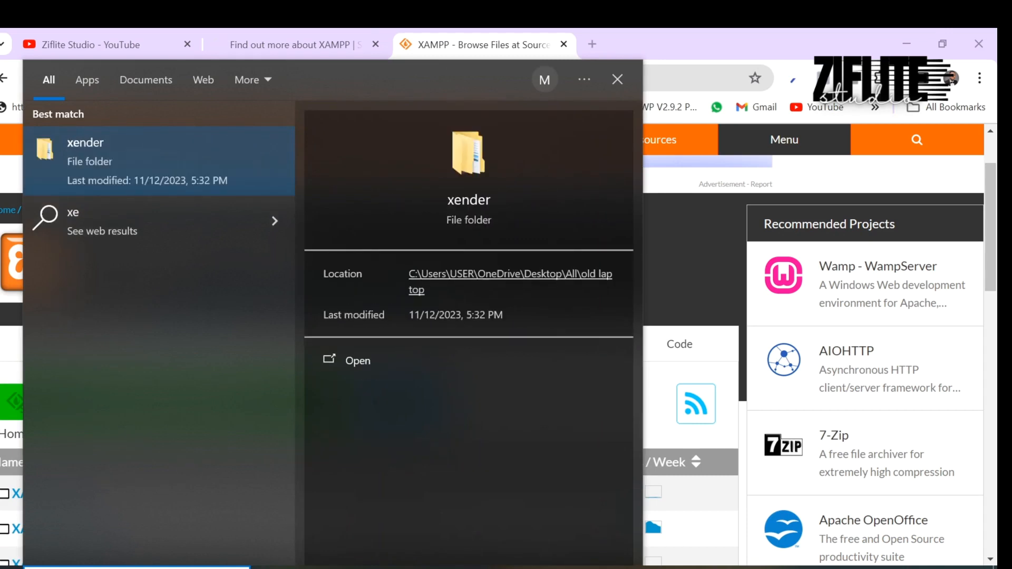
key(BackSpace)
key(BackSpace)
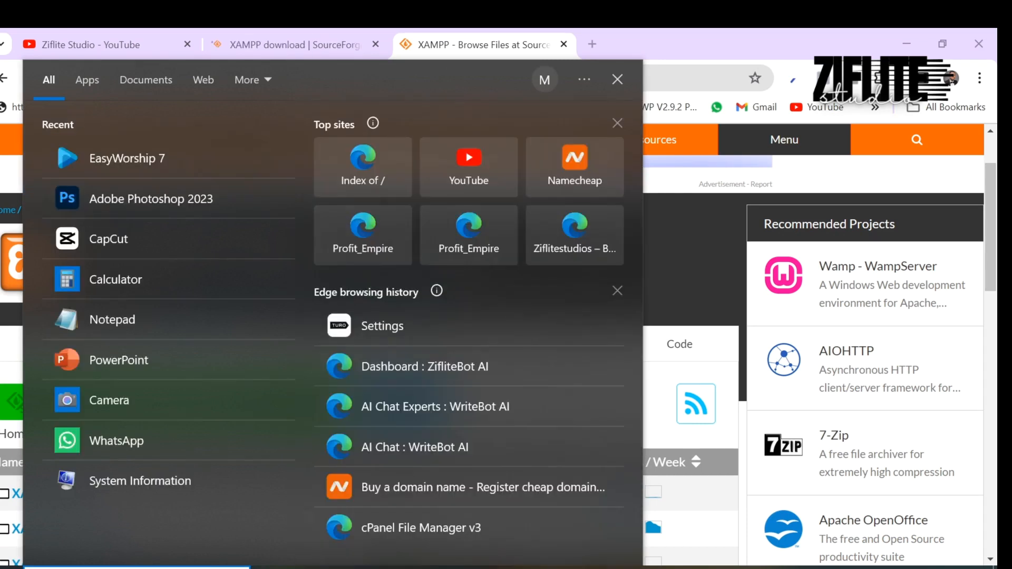
text(xender)
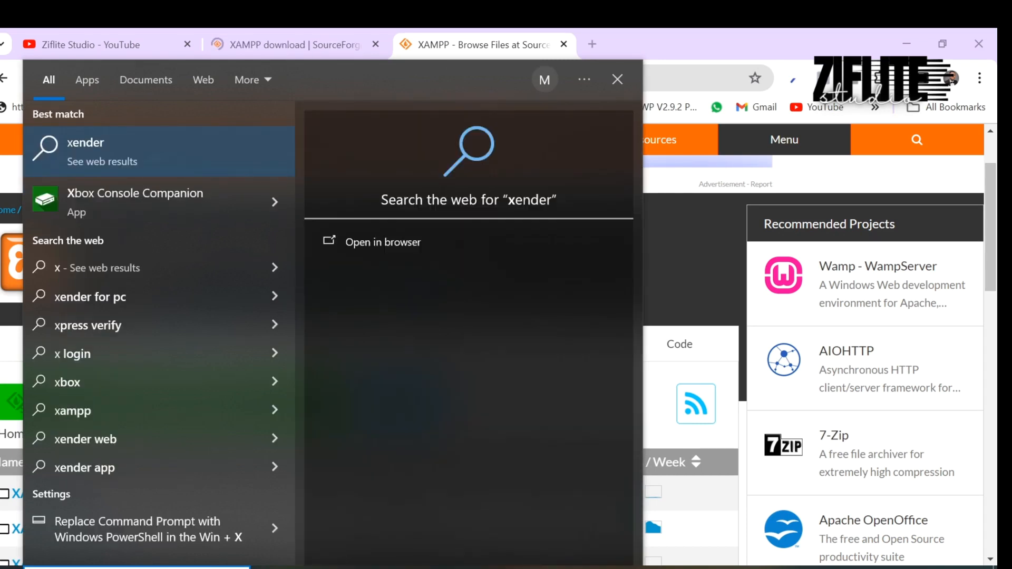
text(amp)
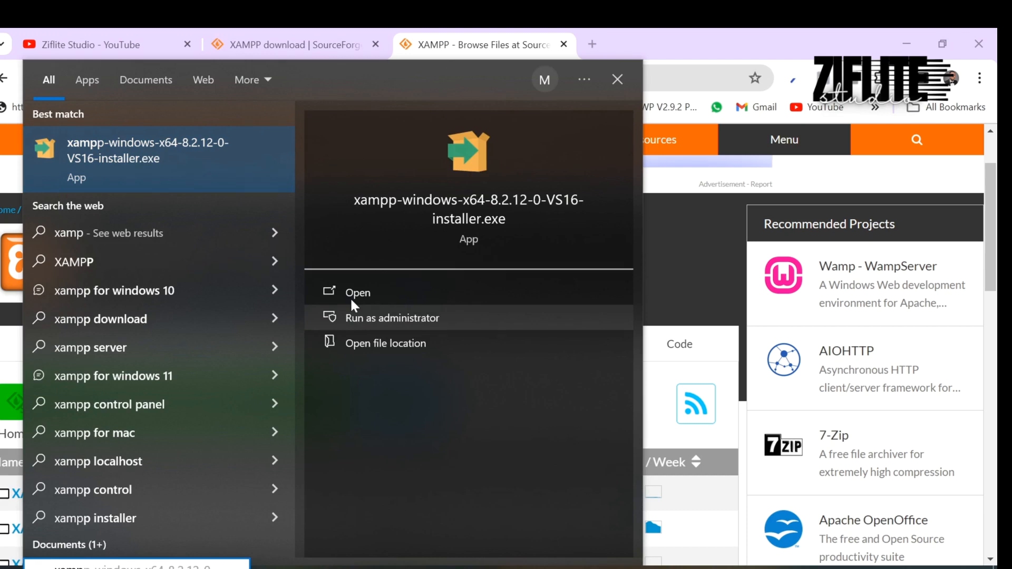
click(360, 344)
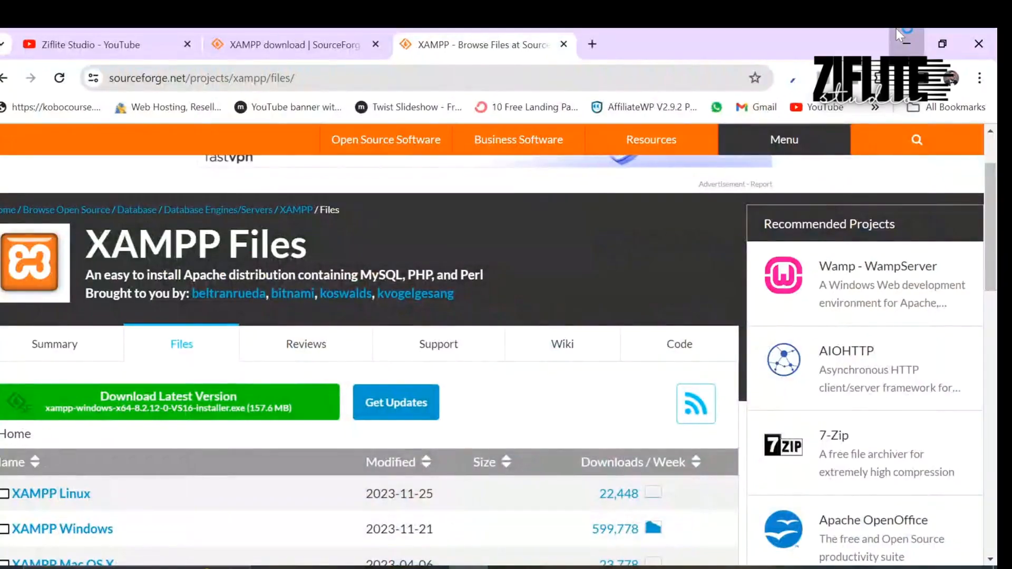
Clear the browser from the desktop and accept the installer's antivirus and User Account Control warnings
click(900, 36)
click(899, 36)
click(900, 36)
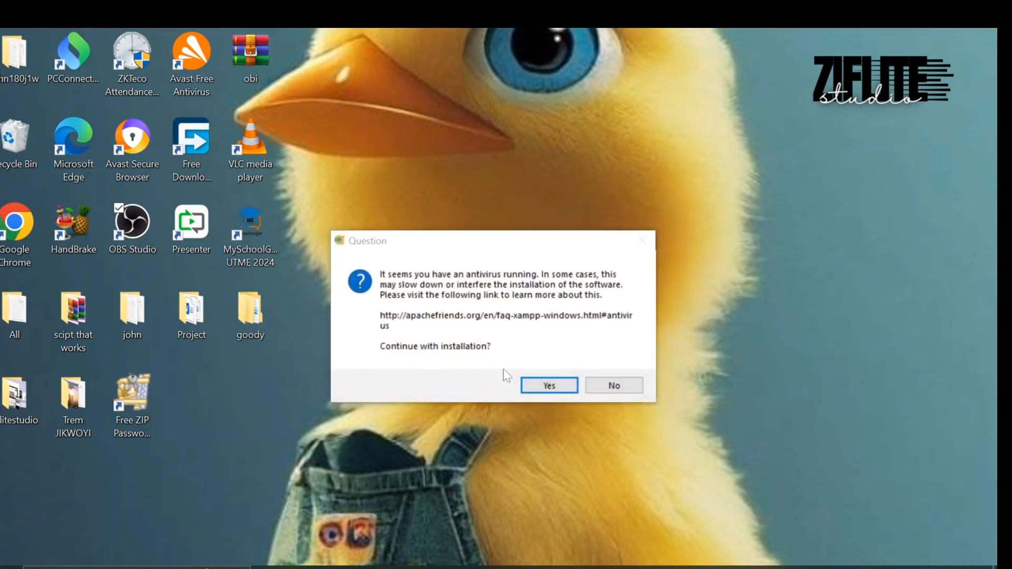
click(553, 383)
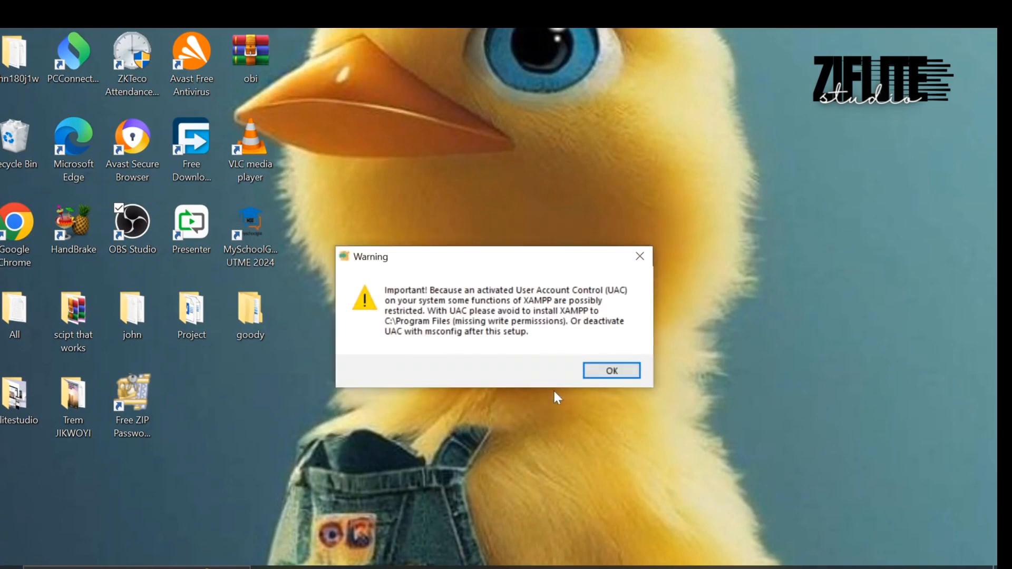
click(612, 372)
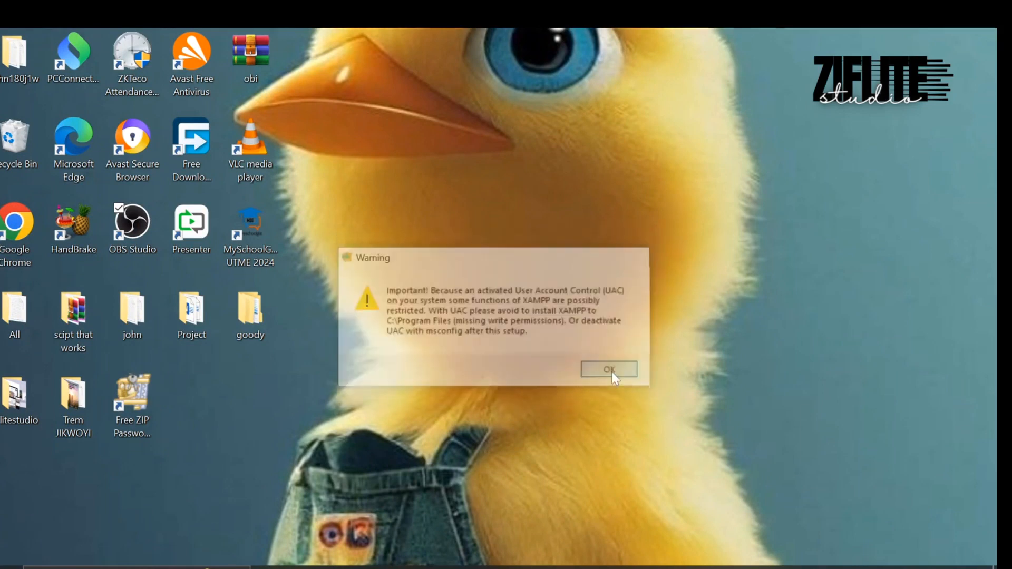
Install XAMPP with the default components and English as language, finishing the wizard with the Control Panel set to start
click(564, 464)
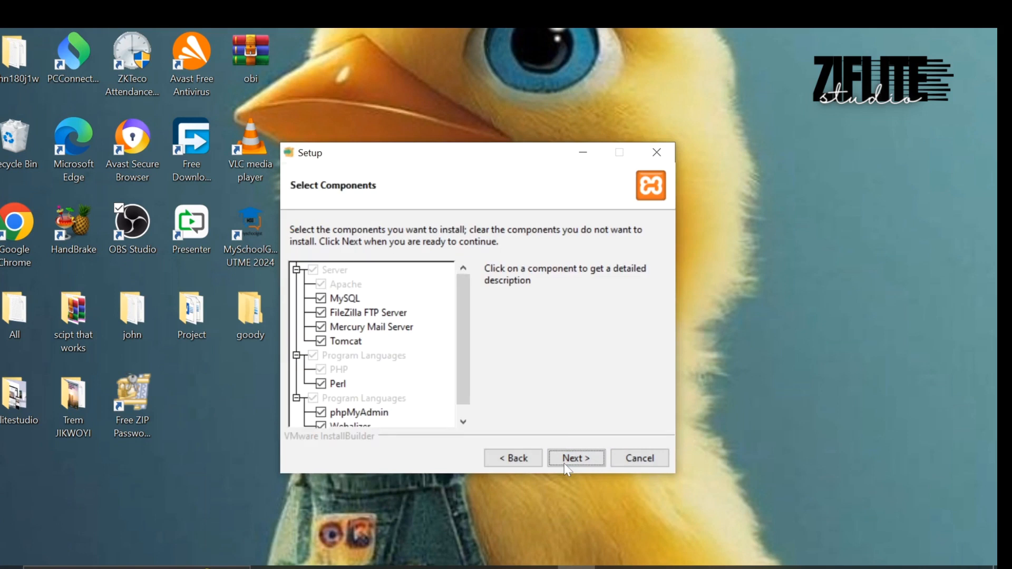
click(564, 464)
click(564, 463)
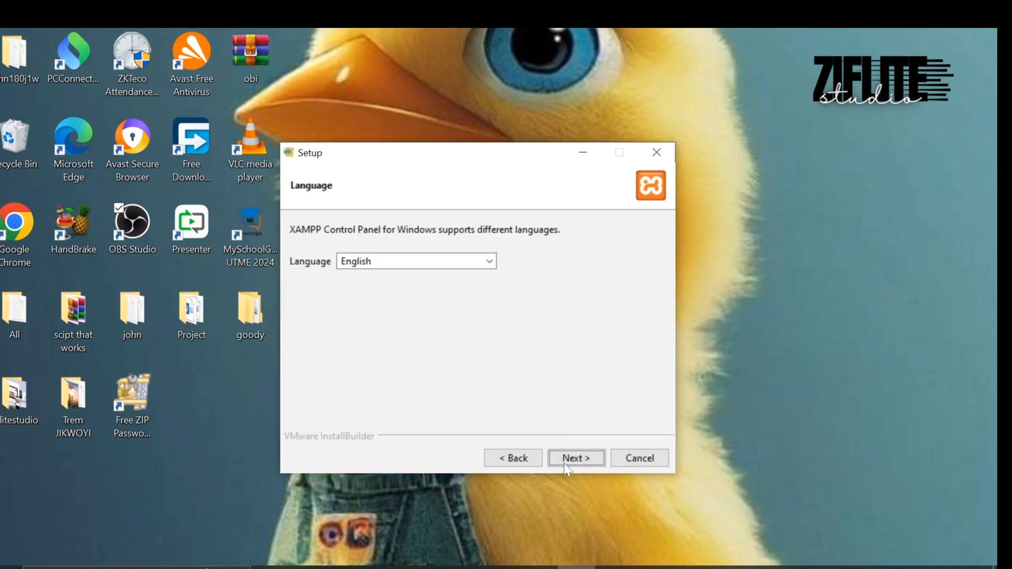
click(564, 463)
click(564, 463)
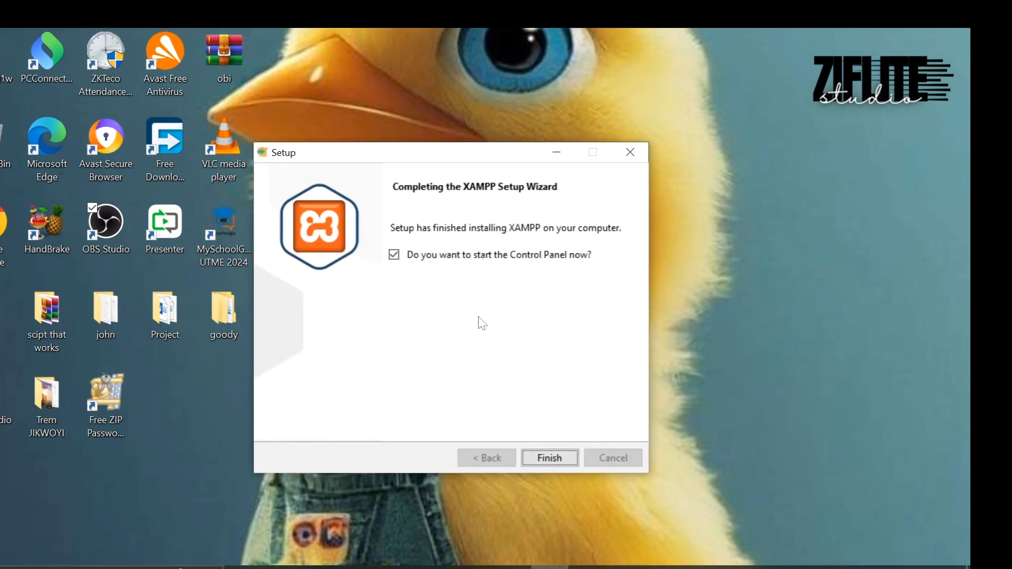
click(544, 457)
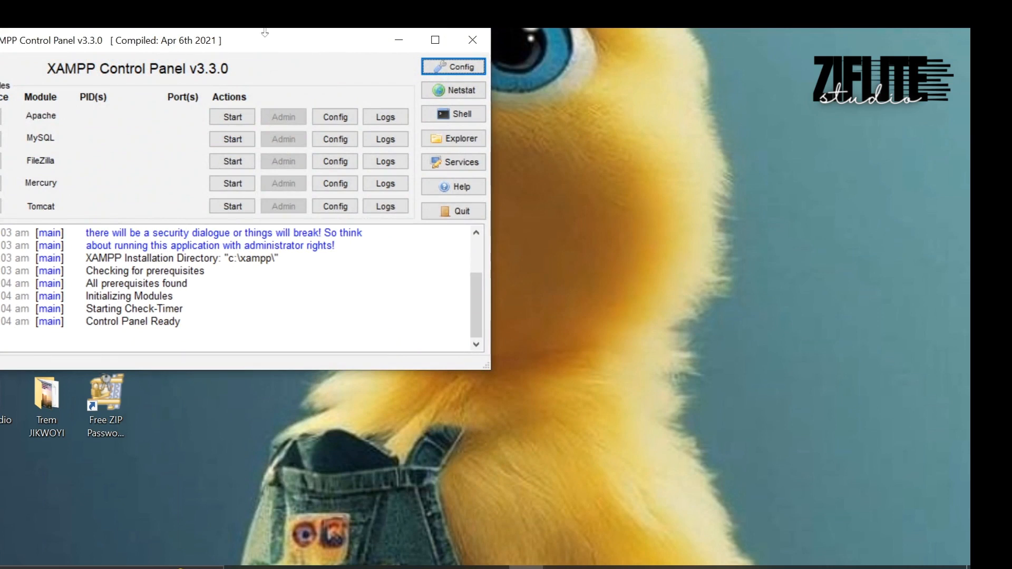
Close the XAMPP Control Panel and reopen it by searching the computer for "xamp"
click(468, 42)
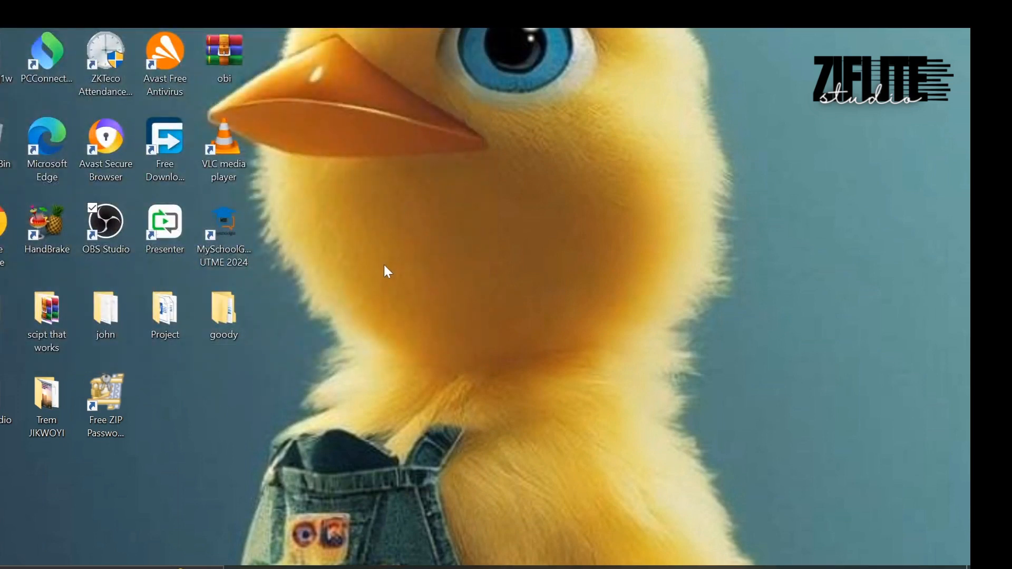
key(super)
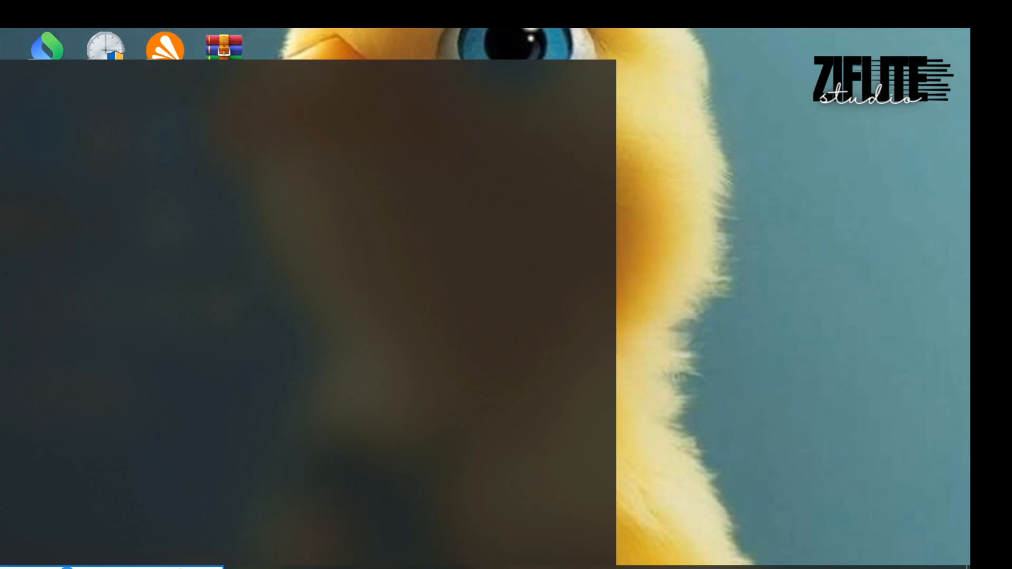
text(xamp)
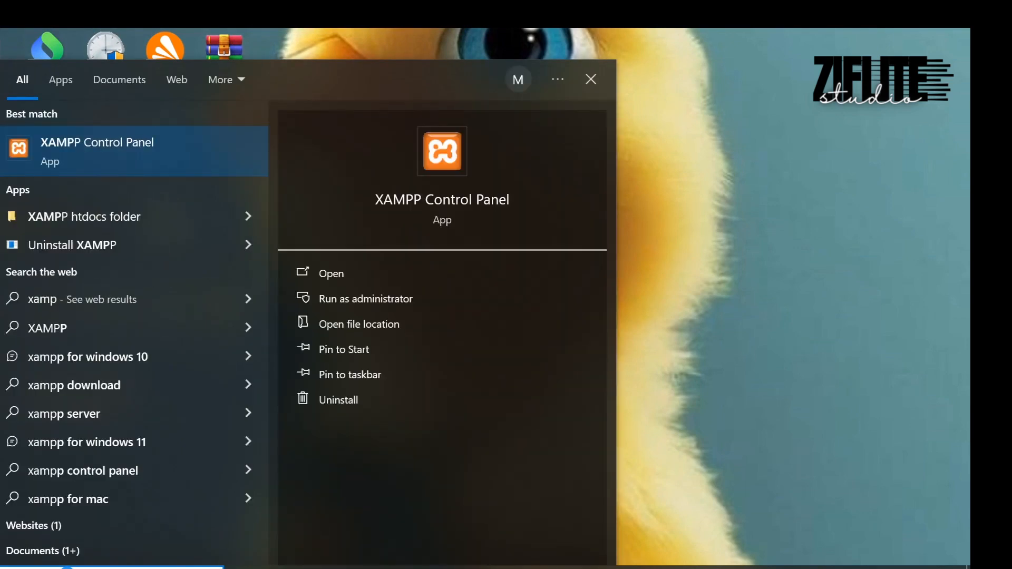
click(329, 276)
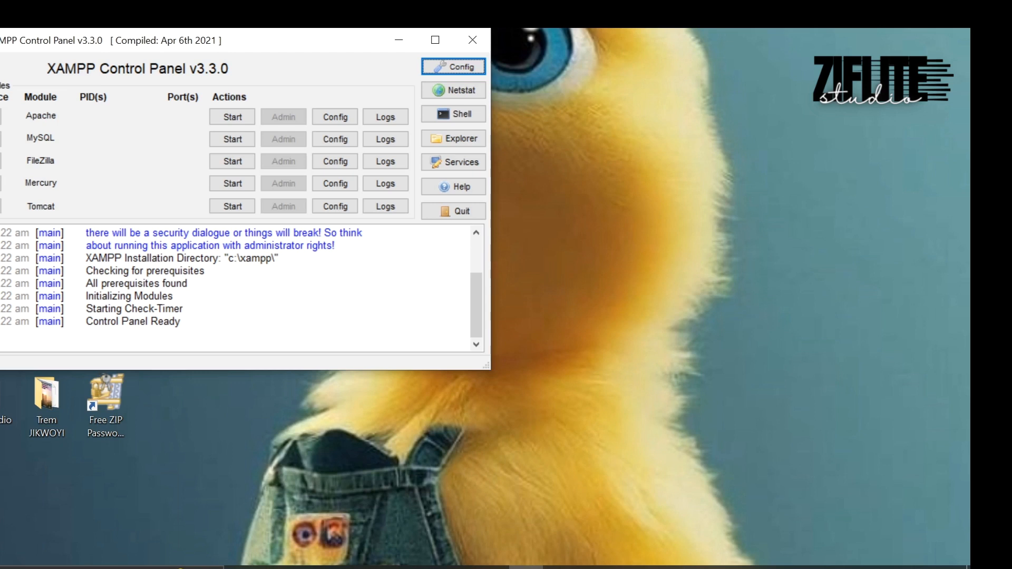
Start the Apache and MySQL modules in the XAMPP Control Panel and minimise its window
click(232, 117)
click(233, 140)
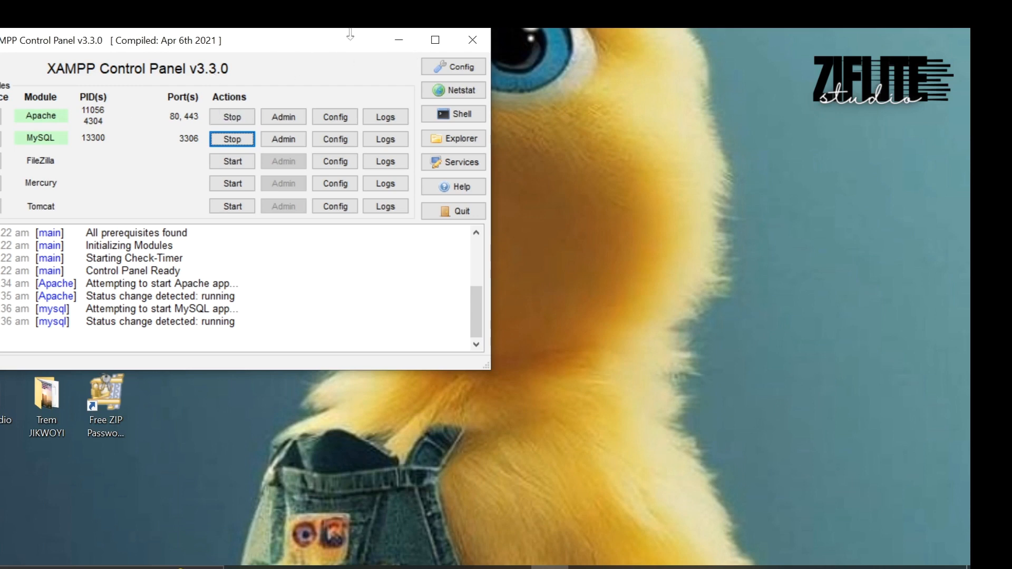
click(401, 38)
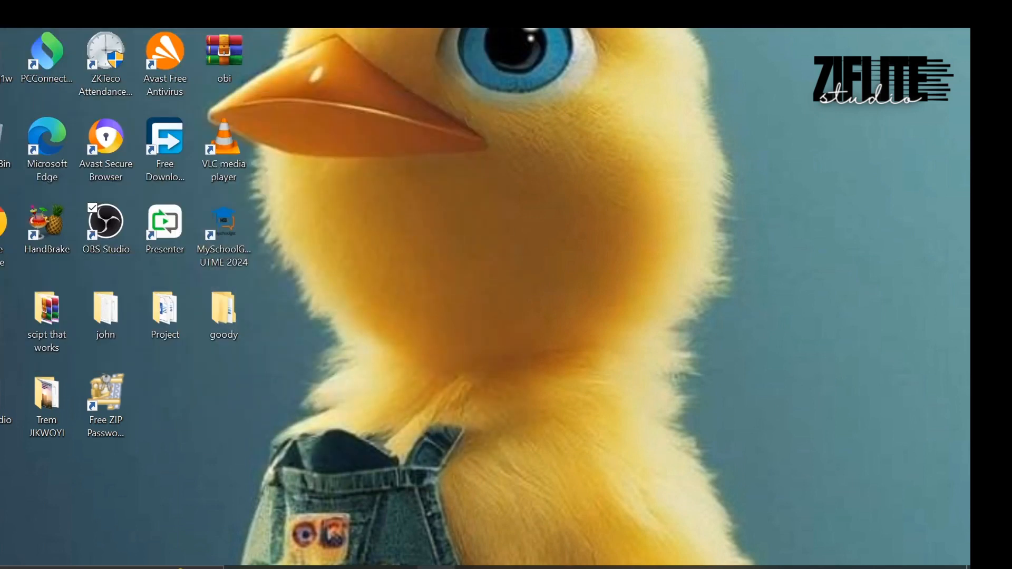
Switch to Chrome, open a new tab, and close the YouTube tab and both SourceForge XAMPP tabs
click(437, 567)
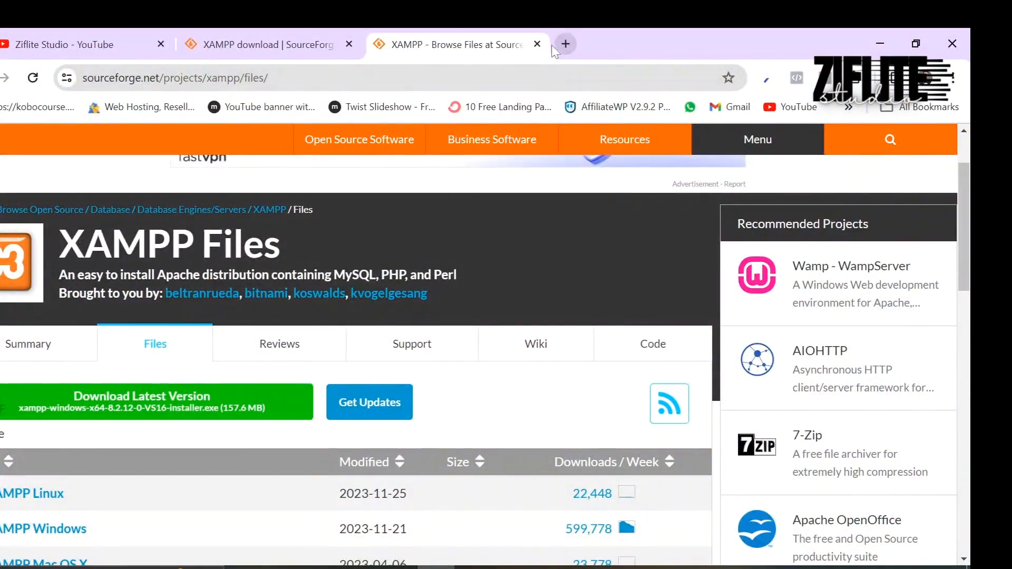
click(562, 41)
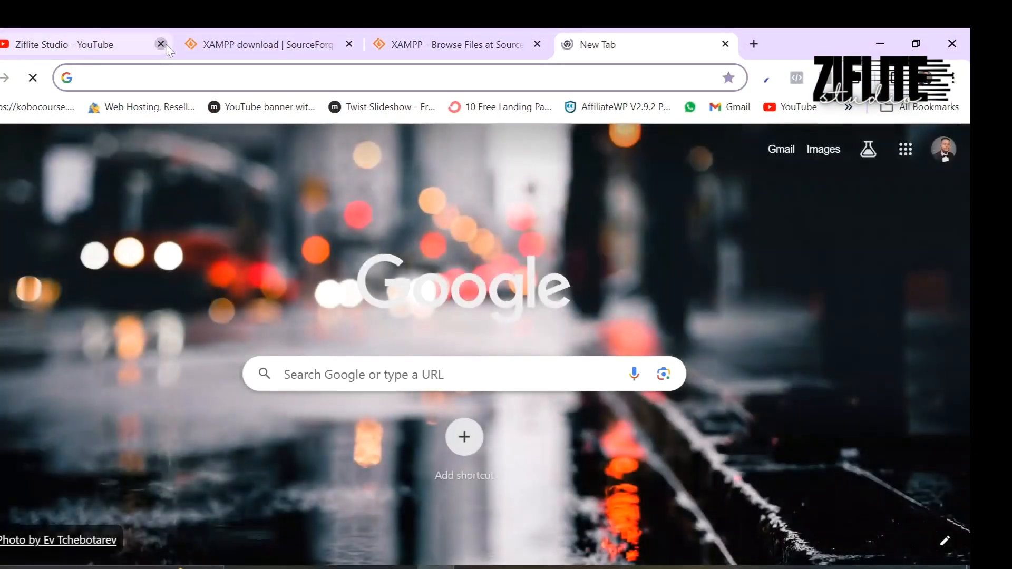
click(164, 44)
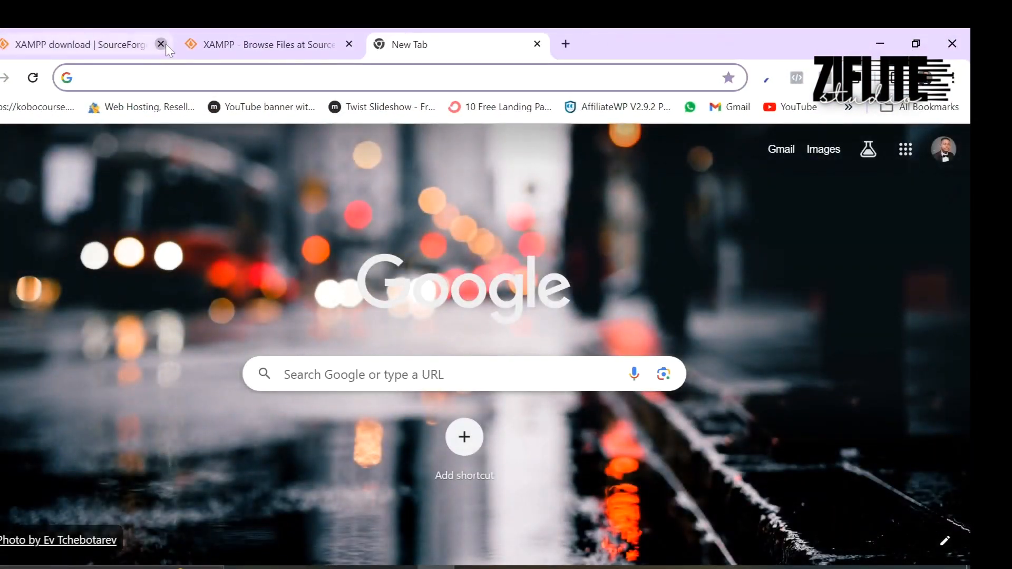
click(162, 44)
click(161, 43)
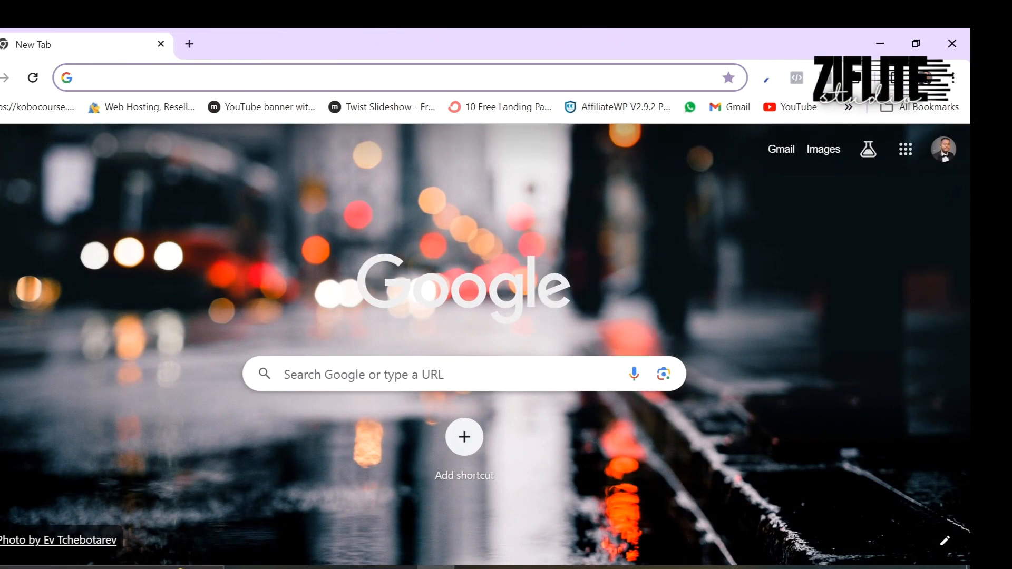
Try to open the local server by entering "lacalhost" as the address, and close the browser tab
text(laco)
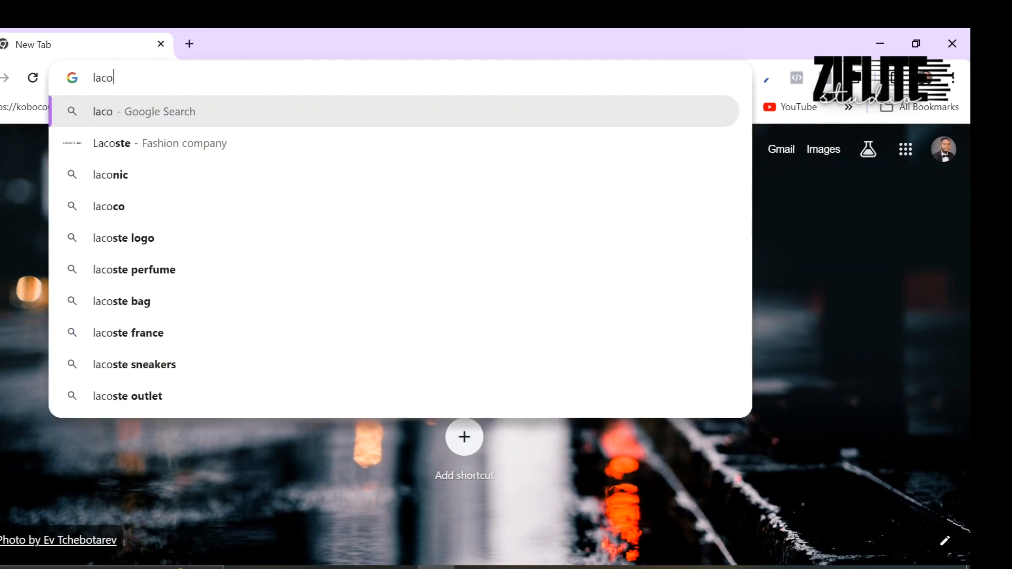
key(BackSpace)
key(BackSpace)
text(cal)
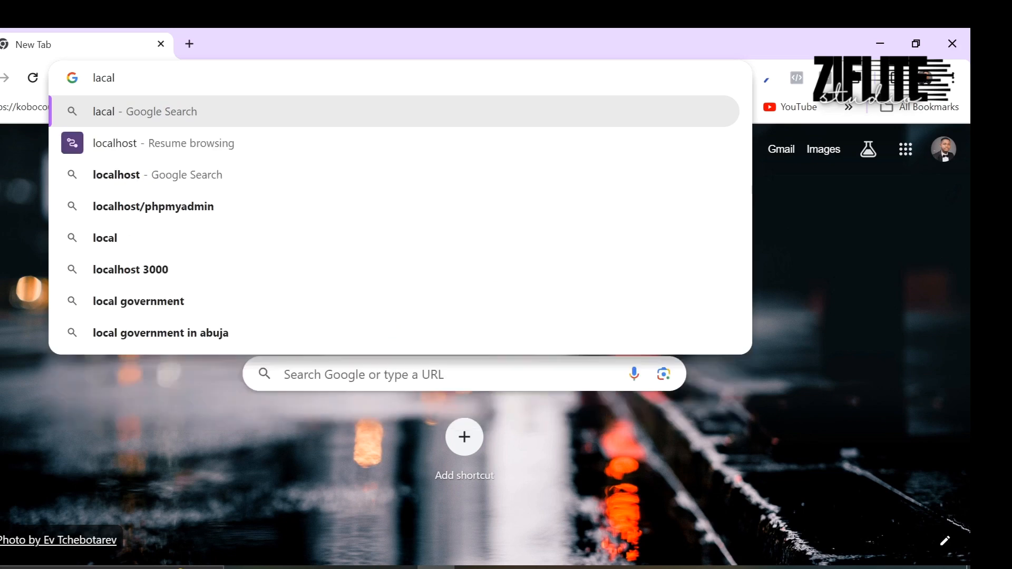
text(host)
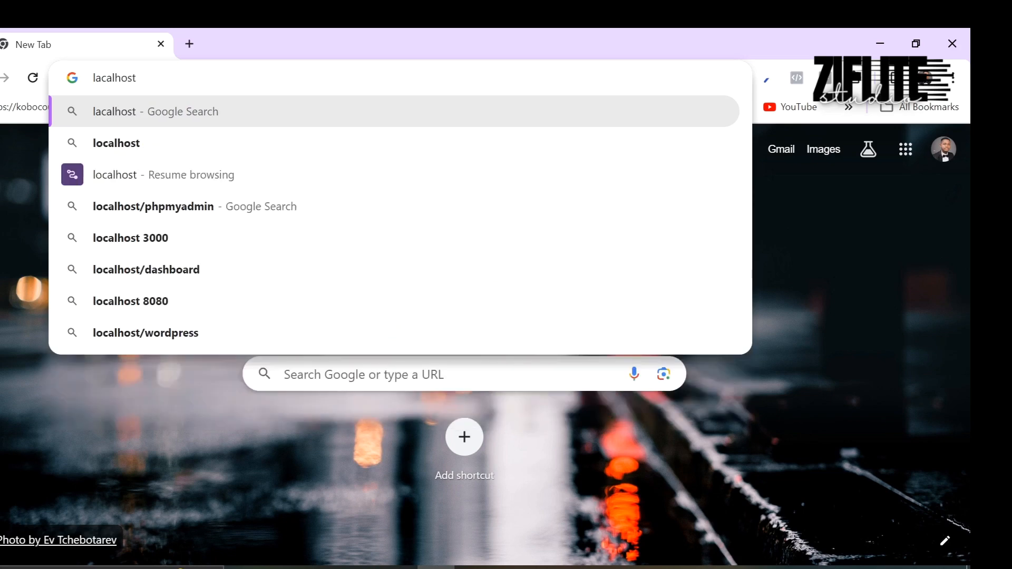
key(Return)
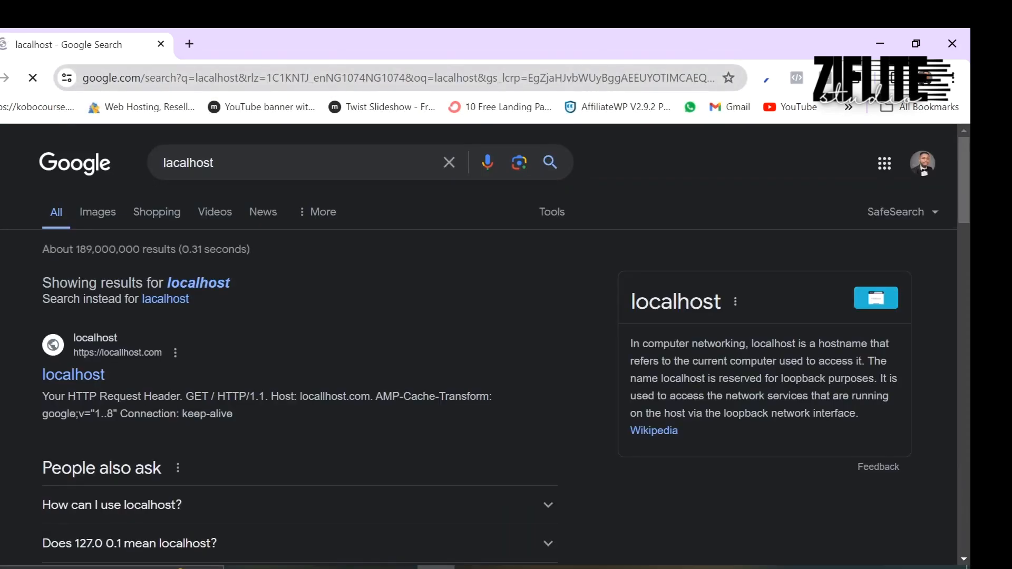
click(161, 45)
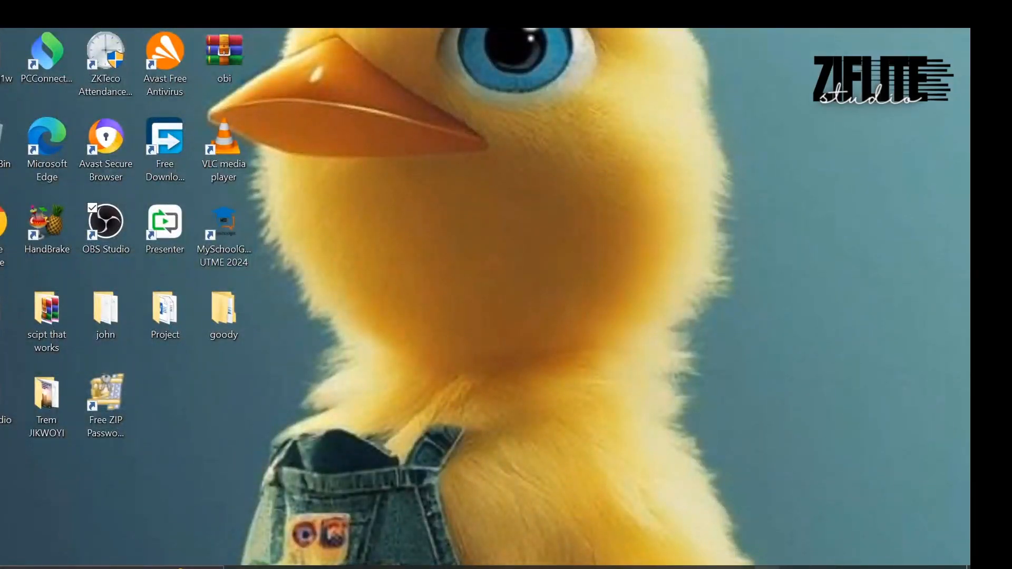
Disconnect the computer from the Infinix SMART 7 PLUS Wi-Fi network and dismiss the network list
click(792, 568)
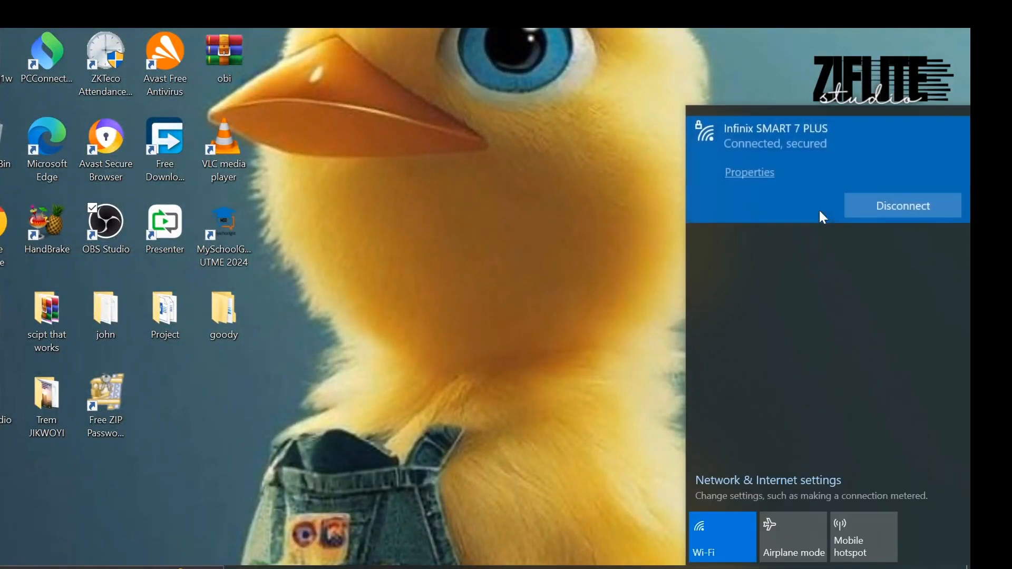
click(873, 210)
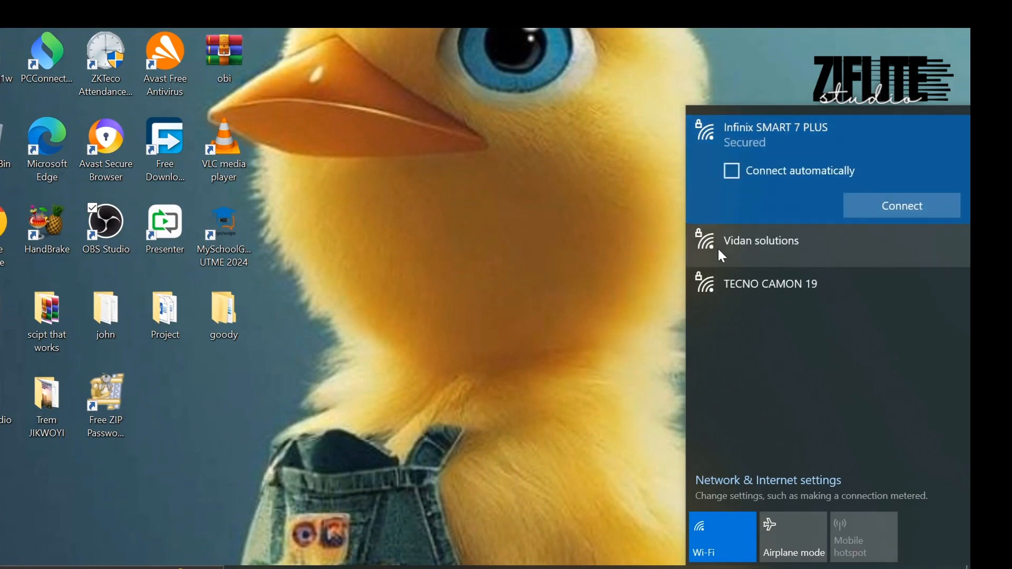
click(460, 509)
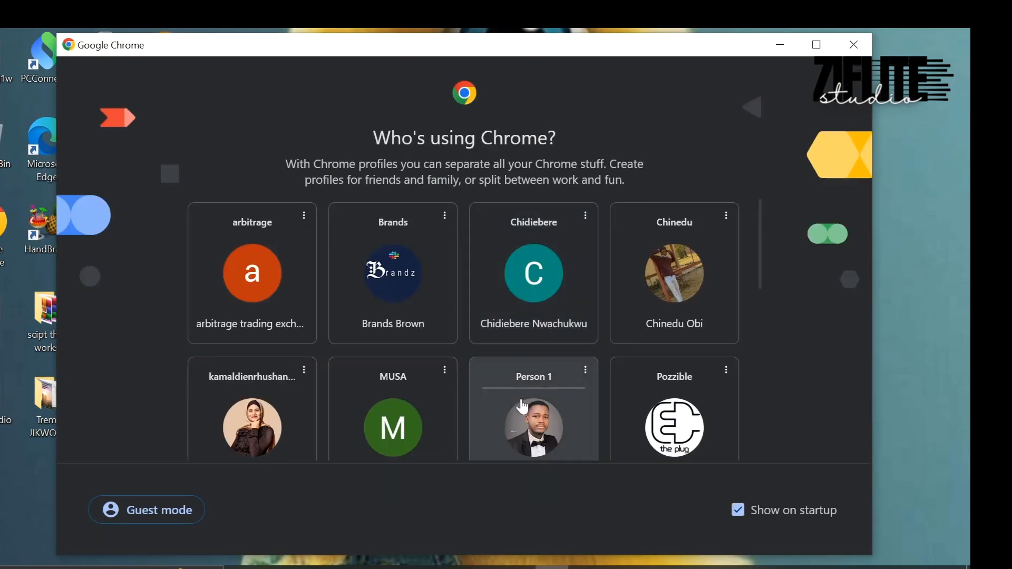
Open Chrome with the Person 1 profile, load localhost, and look through the XAMPP welcome page
click(509, 424)
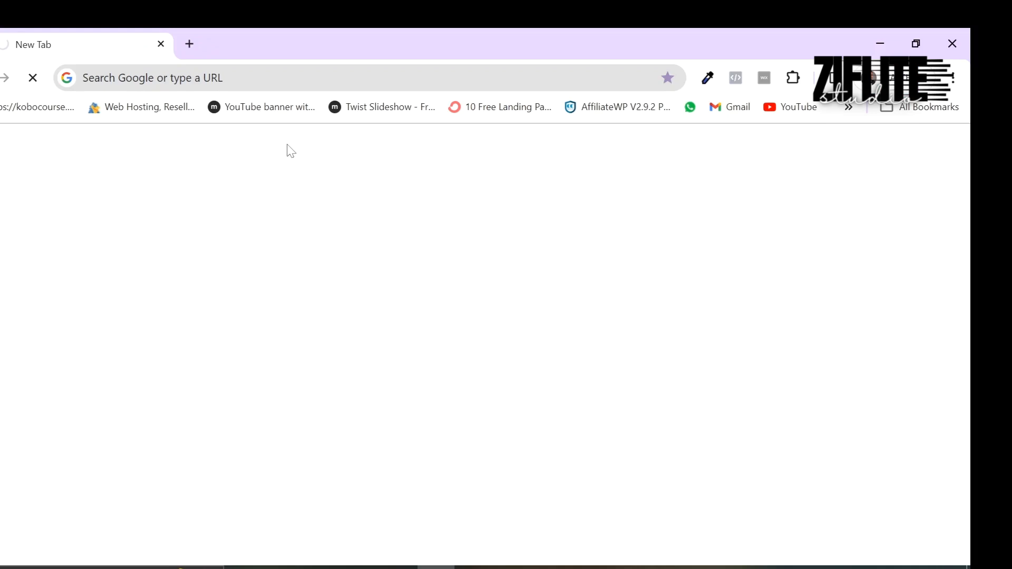
text(loc)
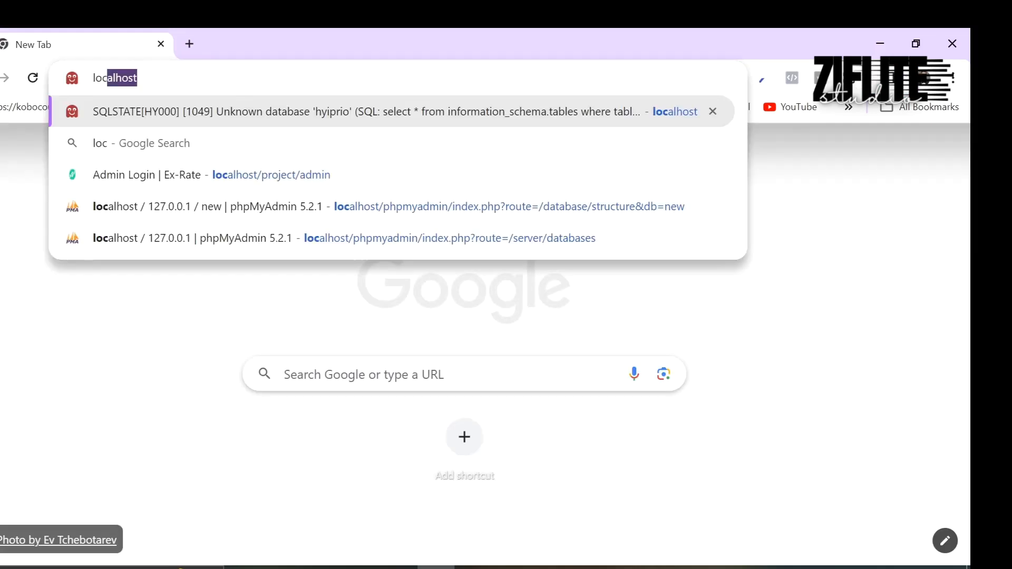
key(Return)
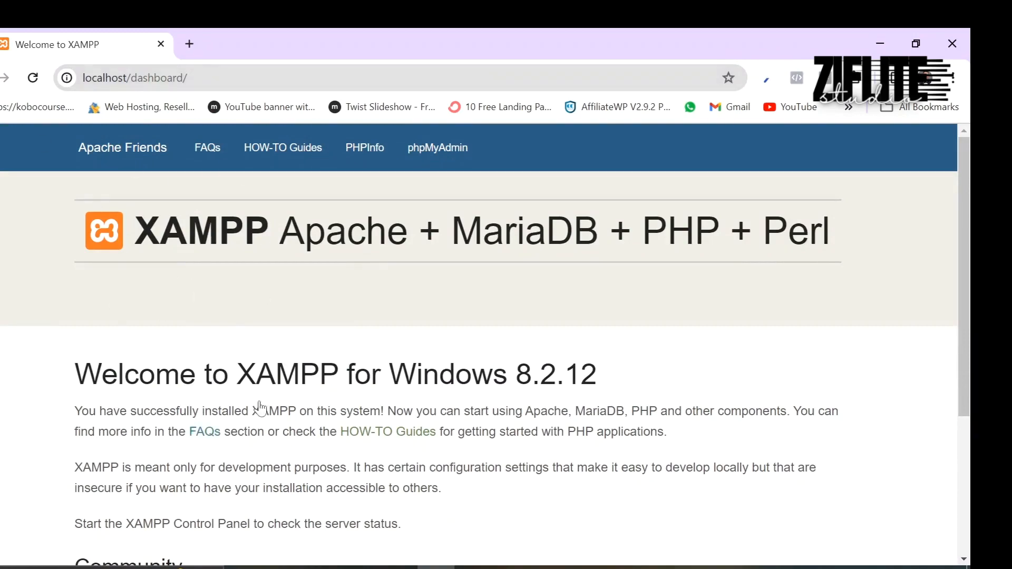
scroll(378, 363, down, 4)
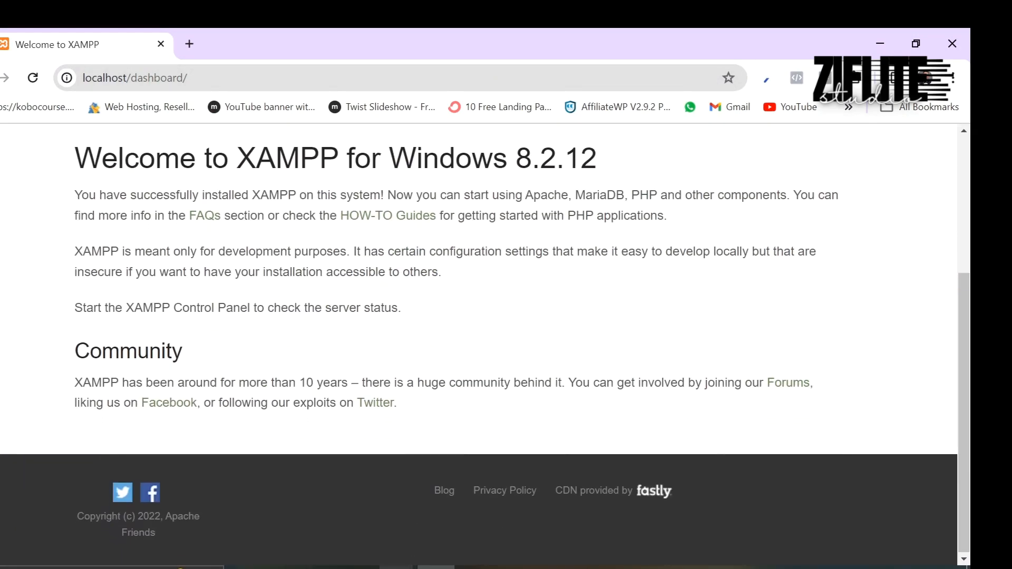
Switch to the Videos window in File Explorer and collapse the expanded drives and the Videos folder in the folder tree
mouse_move(397, 568)
click(554, 463)
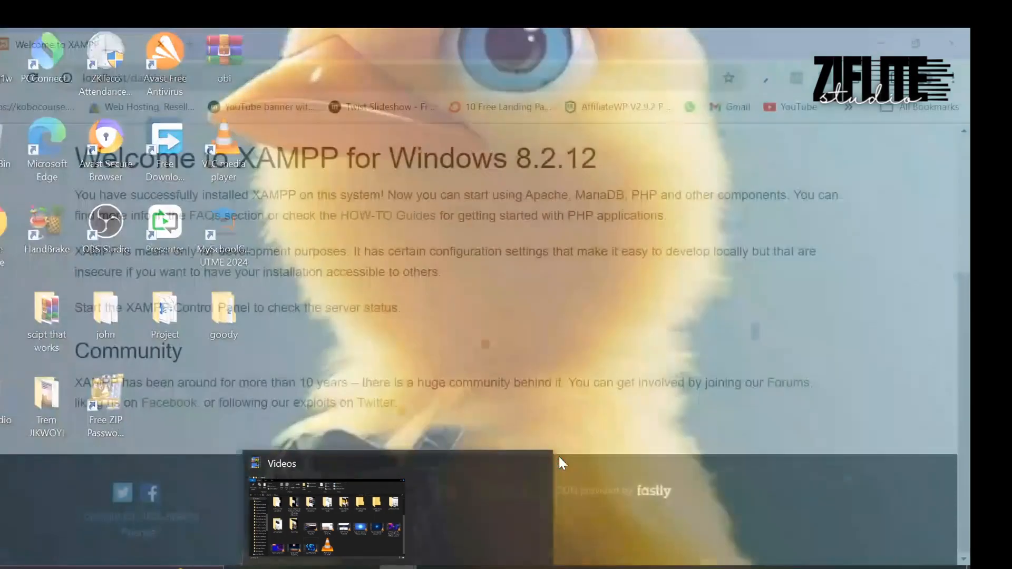
click(413, 511)
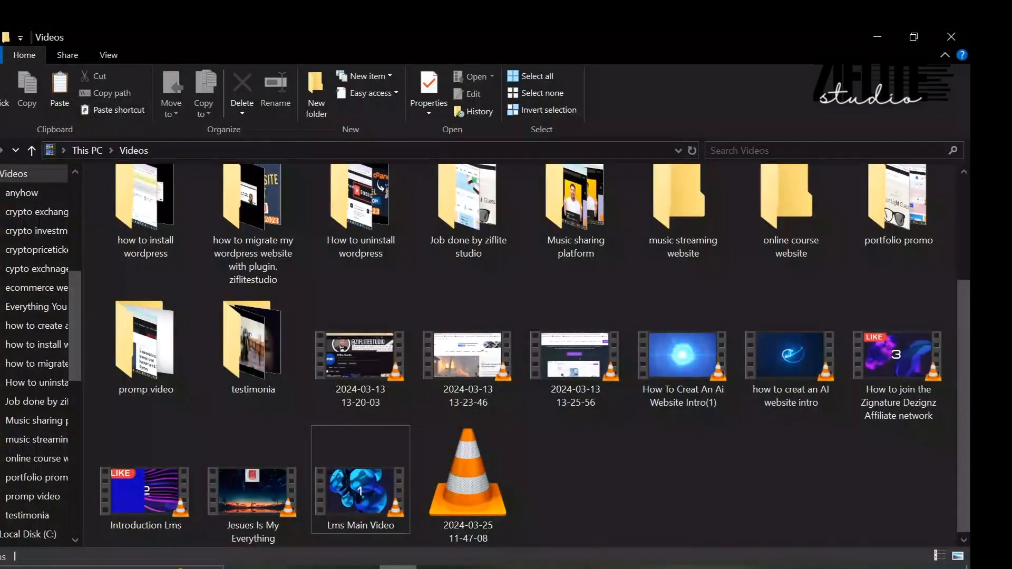
scroll(34, 459, down, 1)
scroll(34, 440, down, 4)
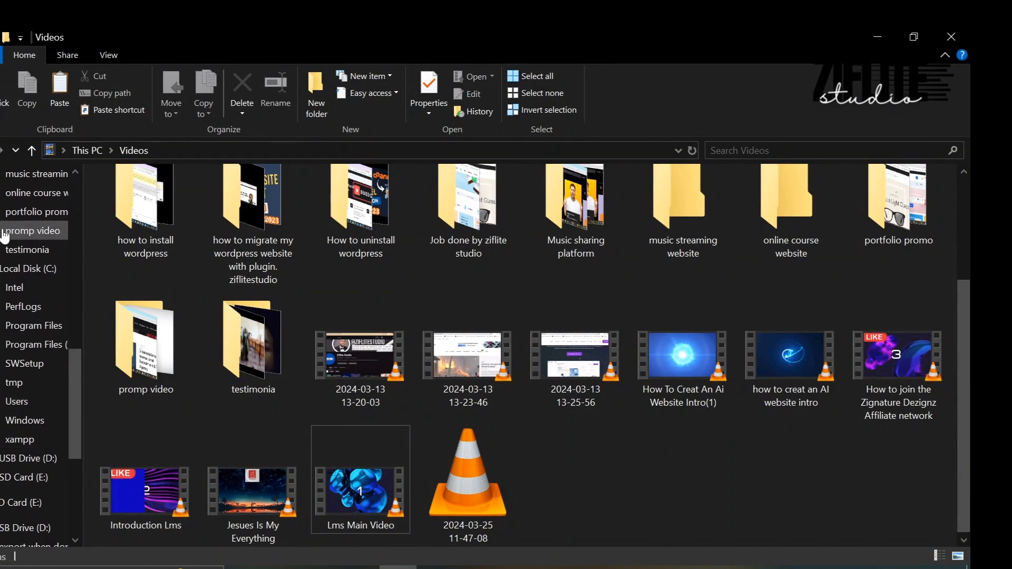
click(3, 268)
click(3, 287)
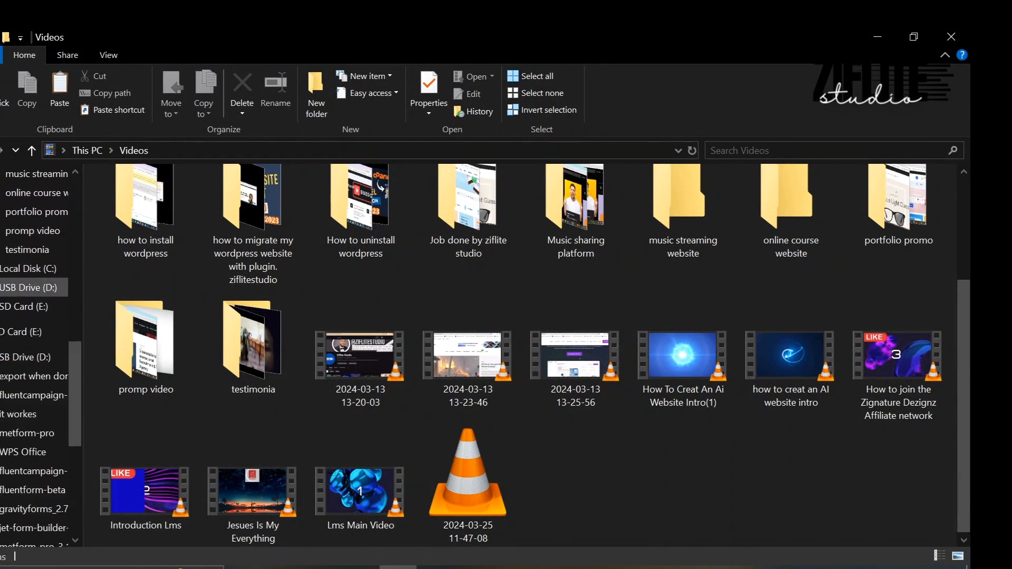
click(3, 287)
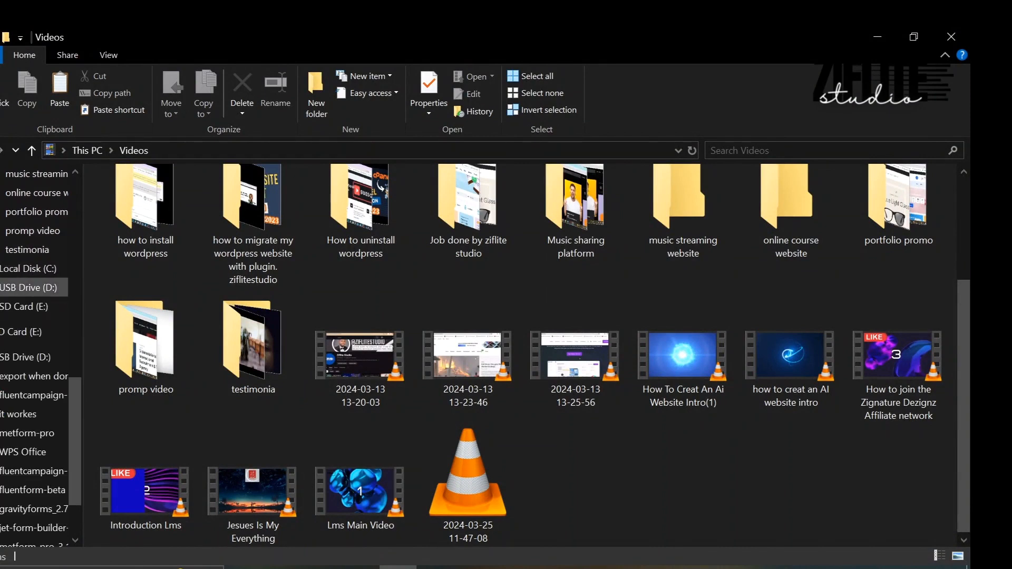
click(2, 357)
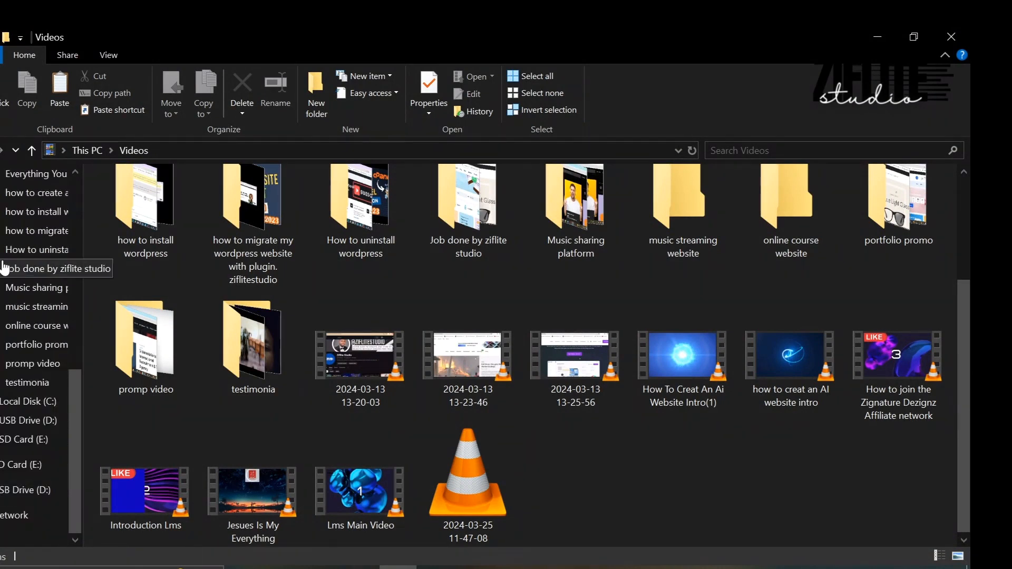
scroll(35, 343, up, 5)
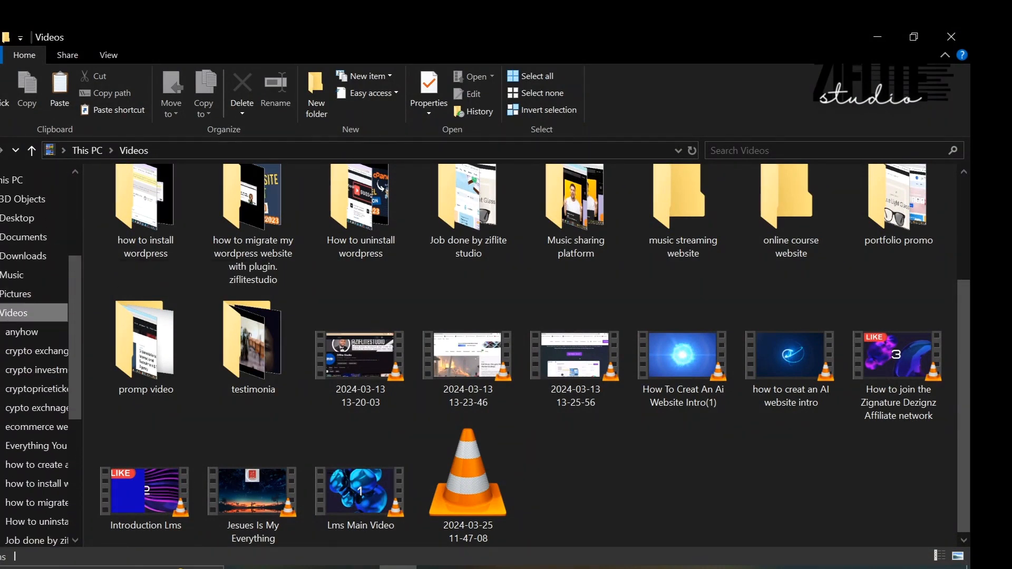
click(1, 313)
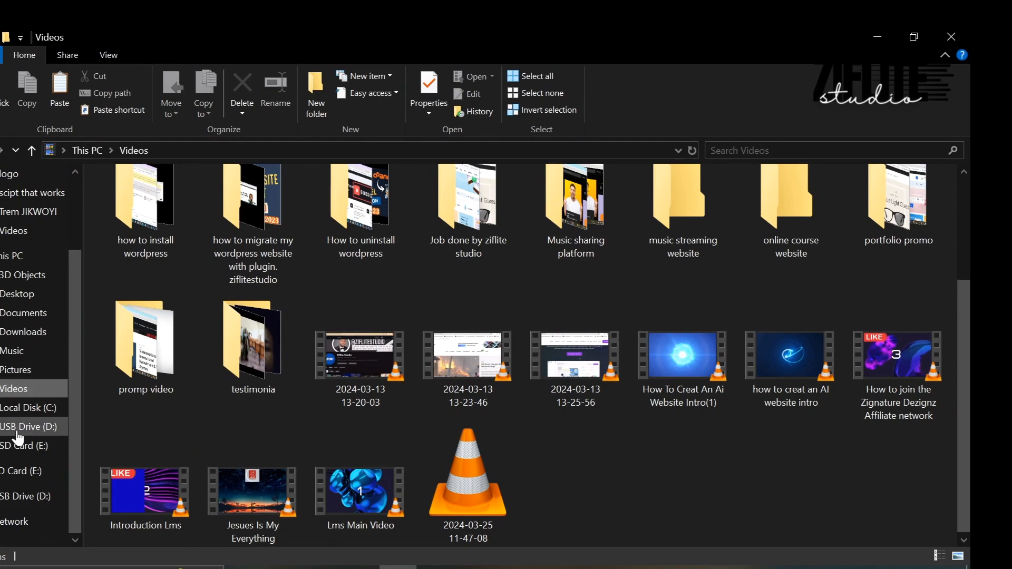
Open the htdocs folder inside xampp on Local Disk (C:) and delete all the files and folders in it
click(11, 410)
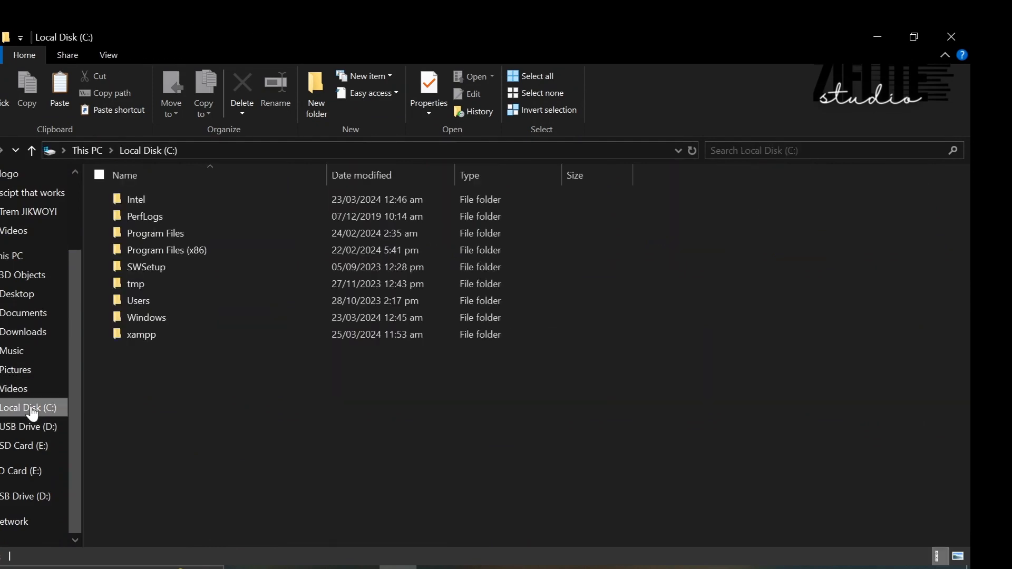
double_click(162, 332)
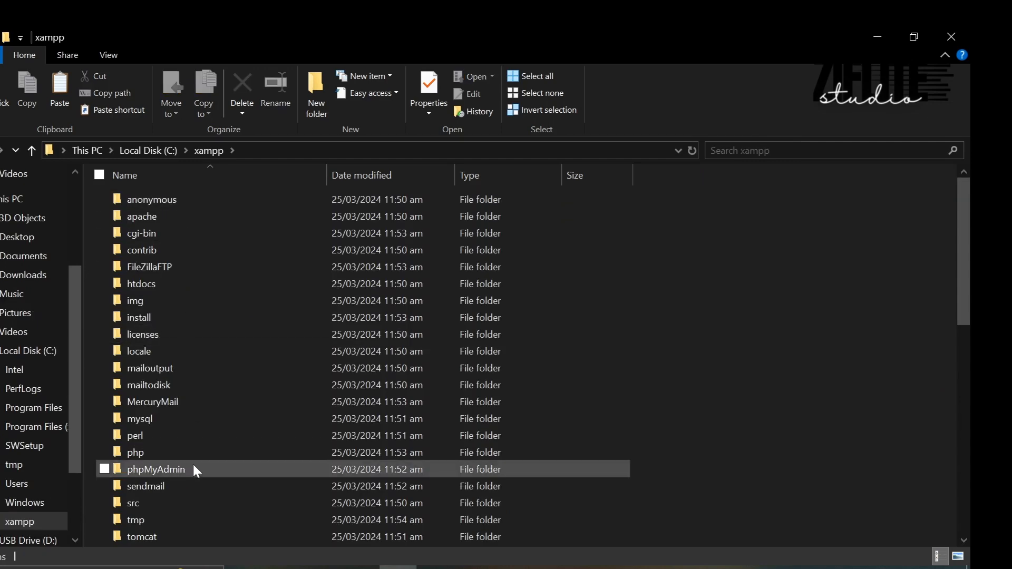
scroll(192, 463, down, 5)
scroll(192, 463, down, 3)
scroll(191, 462, up, 7)
click(137, 289)
double_click(138, 291)
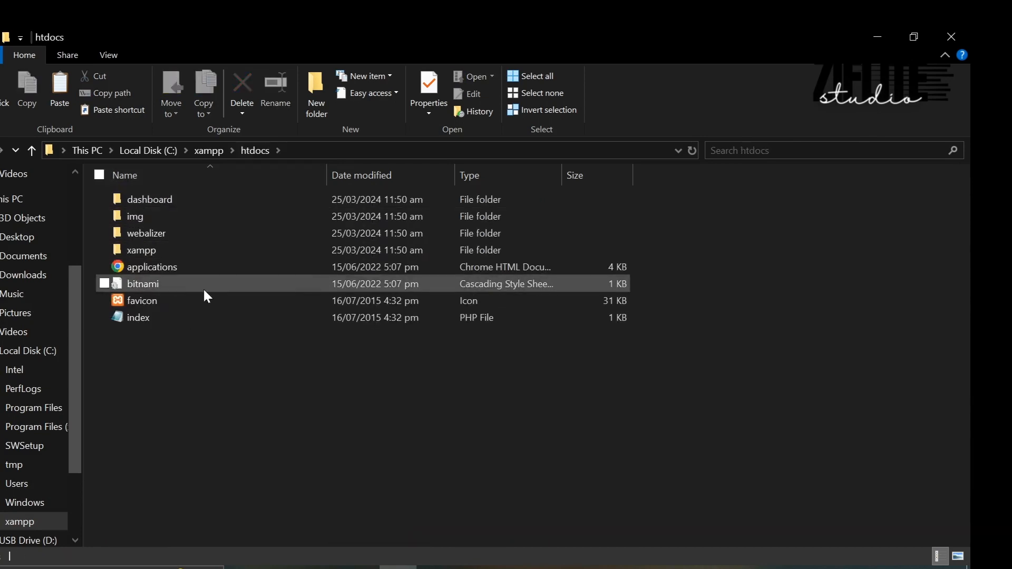
key(ctrl+a)
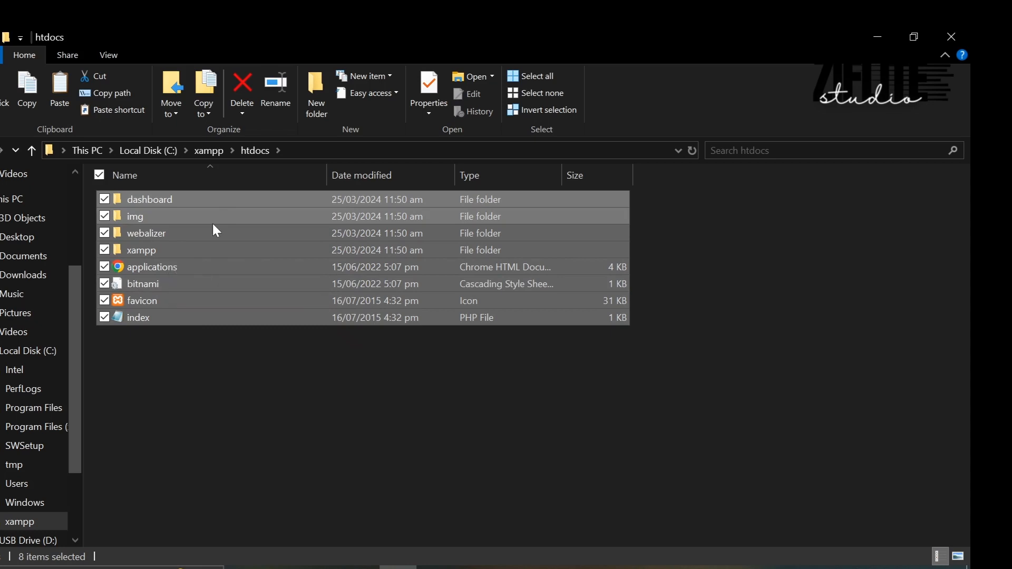
key(Delete)
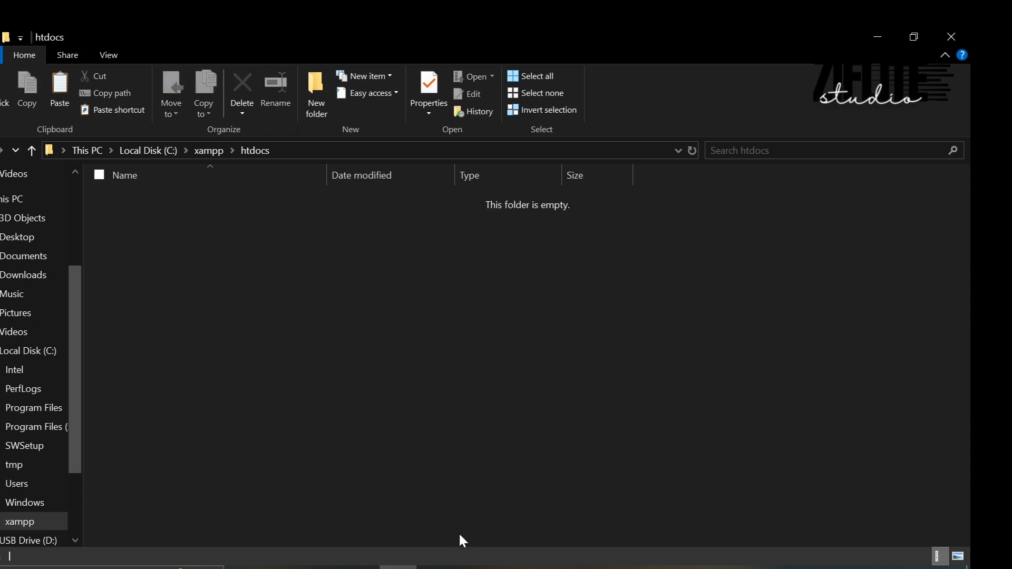
Switch to Chrome, remove "dashboard/" from the address, and load plain localhost
click(437, 568)
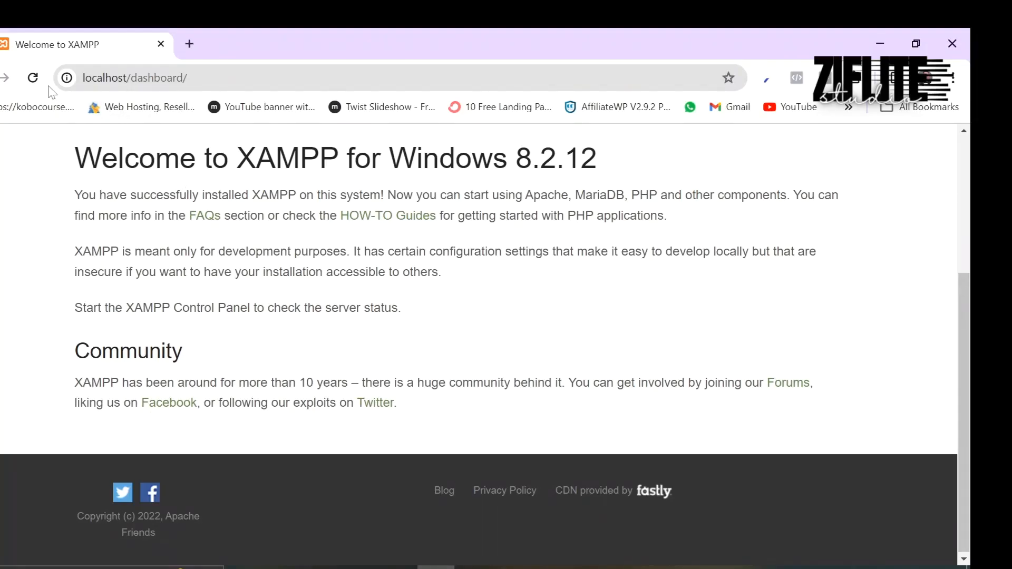
drag(130, 78, 189, 78)
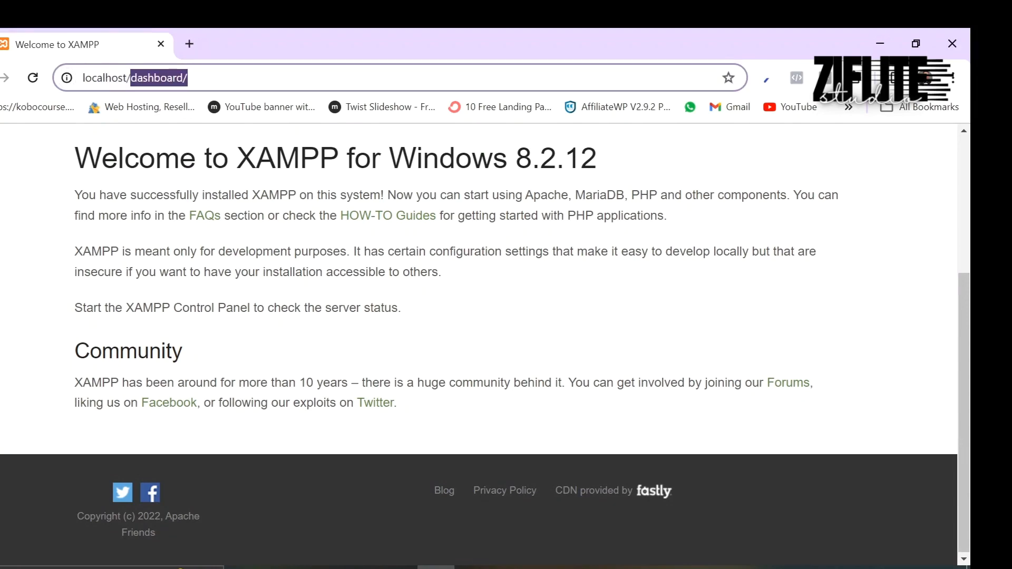
key(BackSpace)
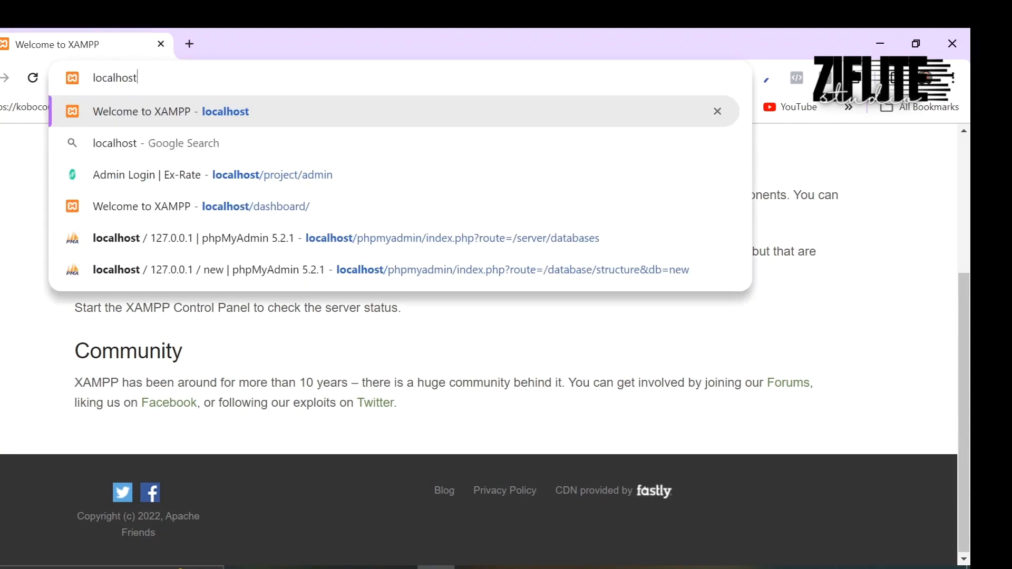
key(Return)
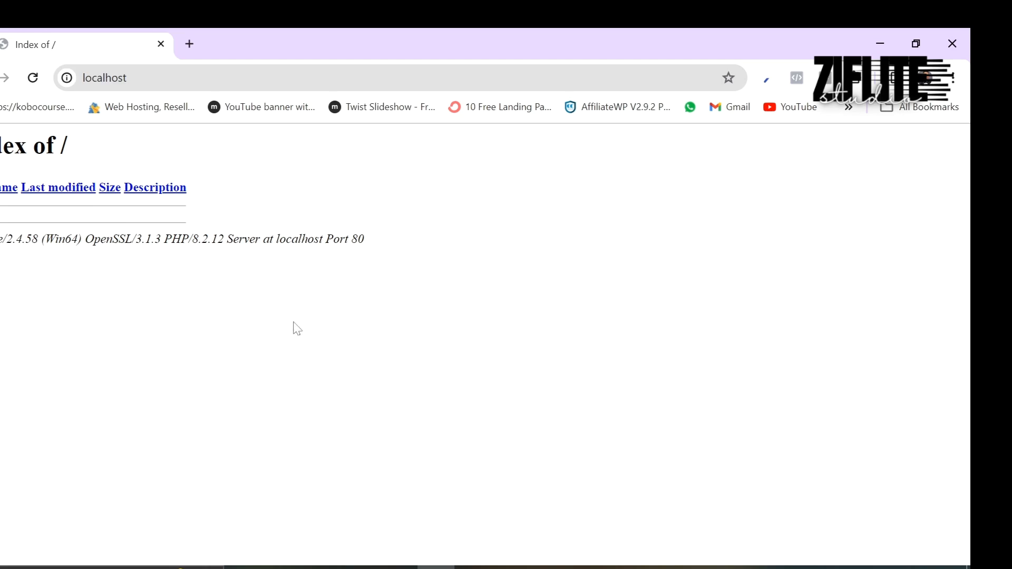
Switch to the htdocs folder window in File Explorer and minimise the open windows to reach the desktop
click(398, 568)
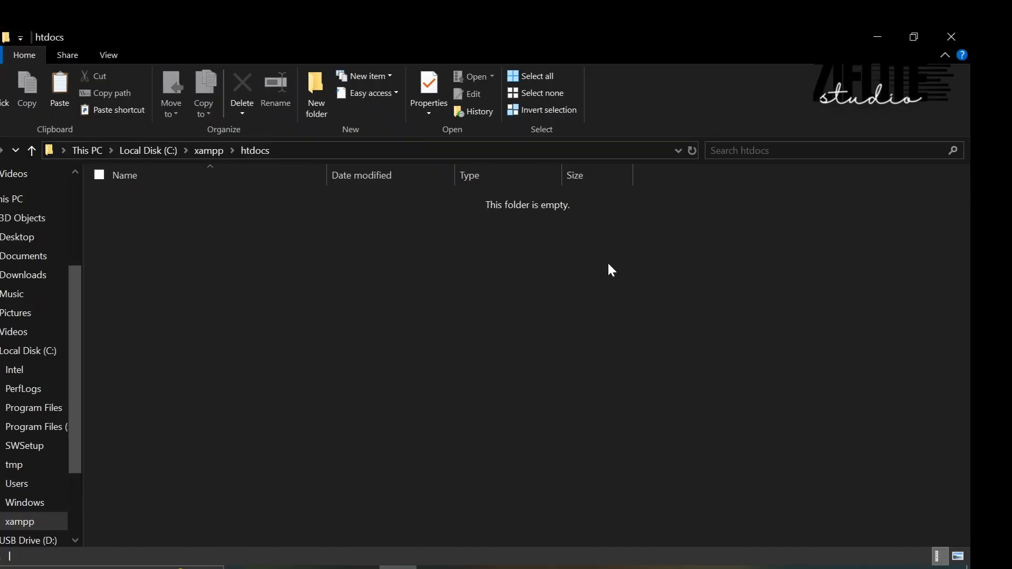
click(878, 36)
click(877, 32)
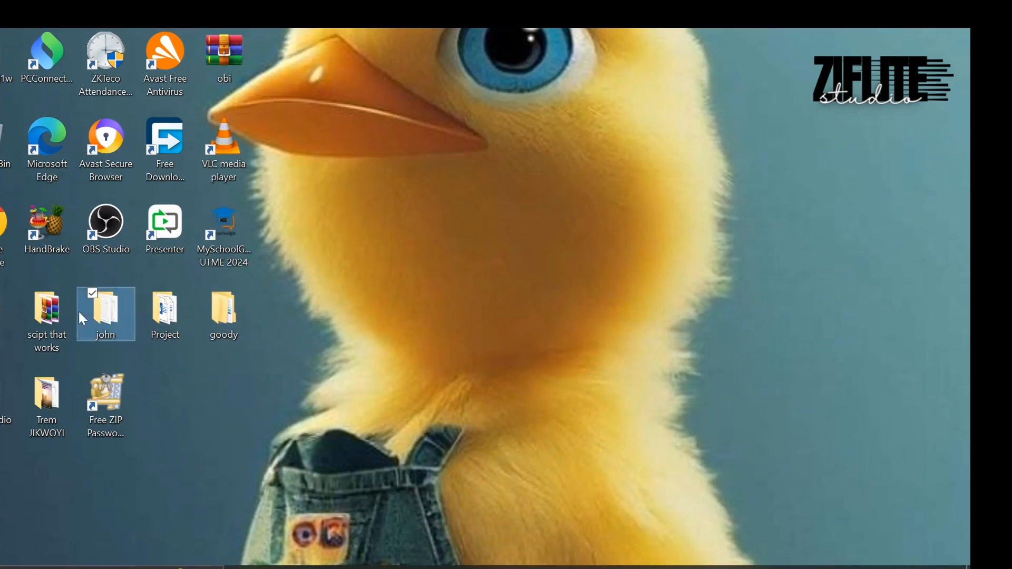
Open a maximised File Explorer window and go to the "scipt that works" folder on the Desktop
double_click(105, 316)
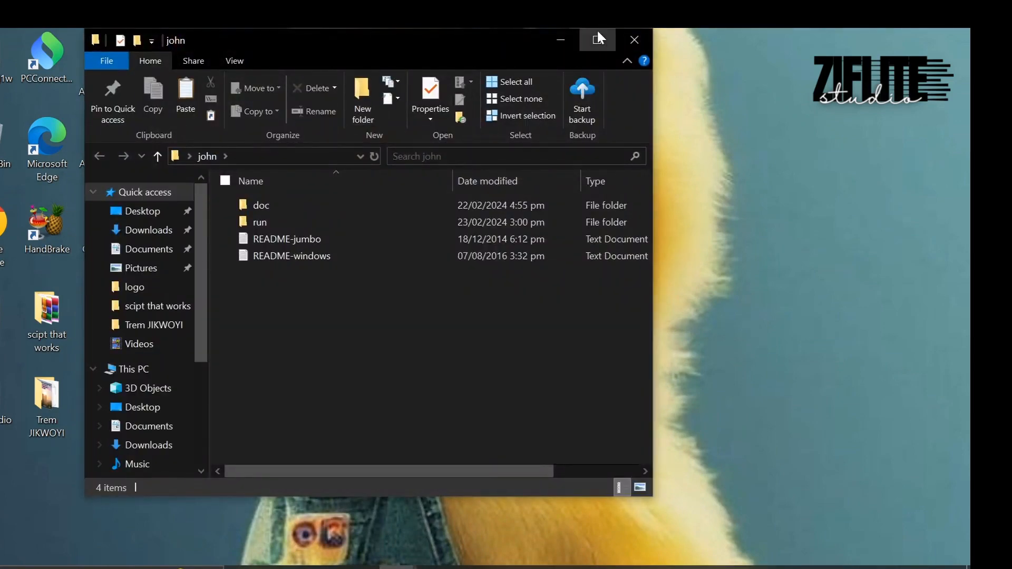
click(598, 40)
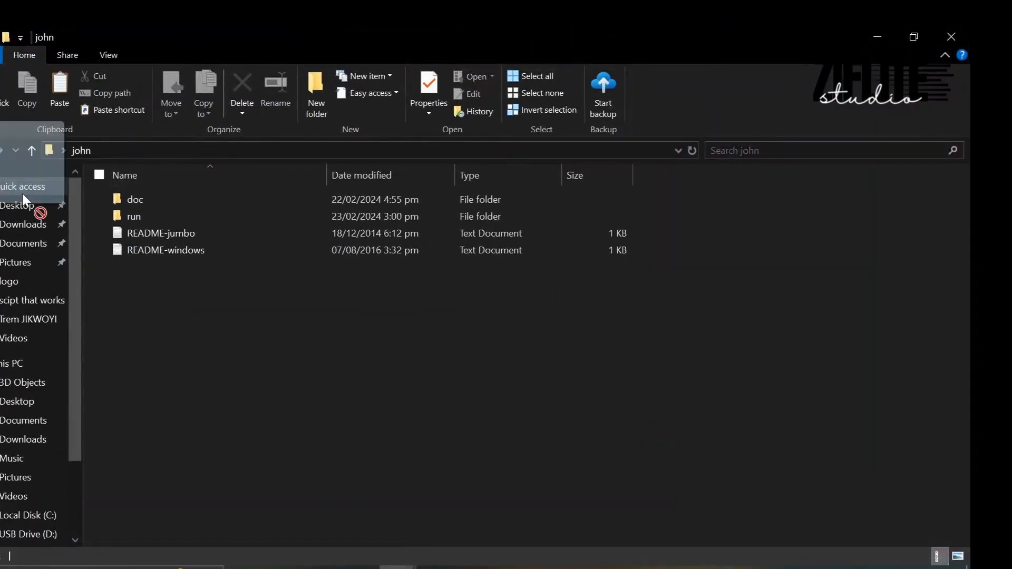
click(22, 193)
click(21, 203)
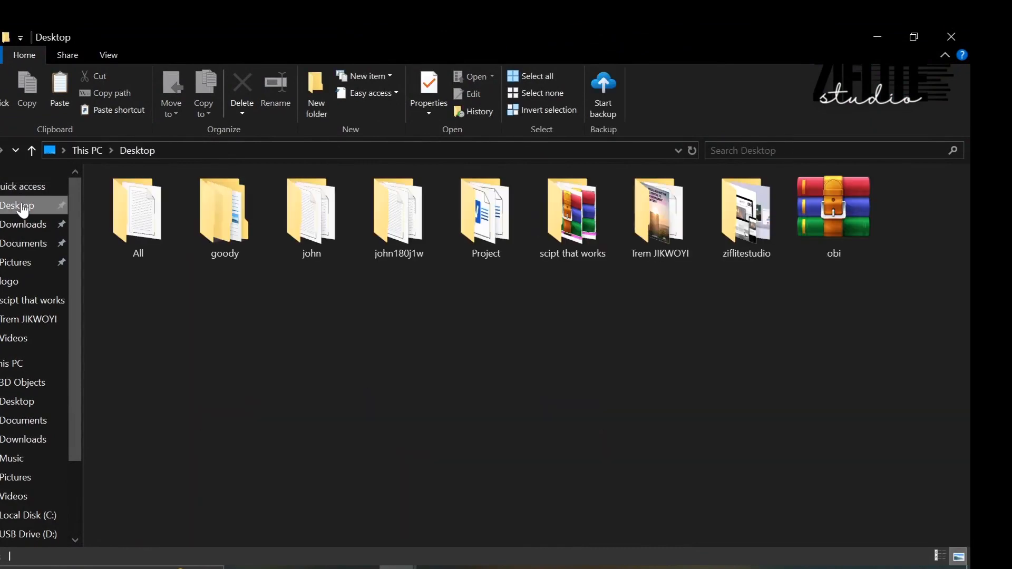
double_click(583, 242)
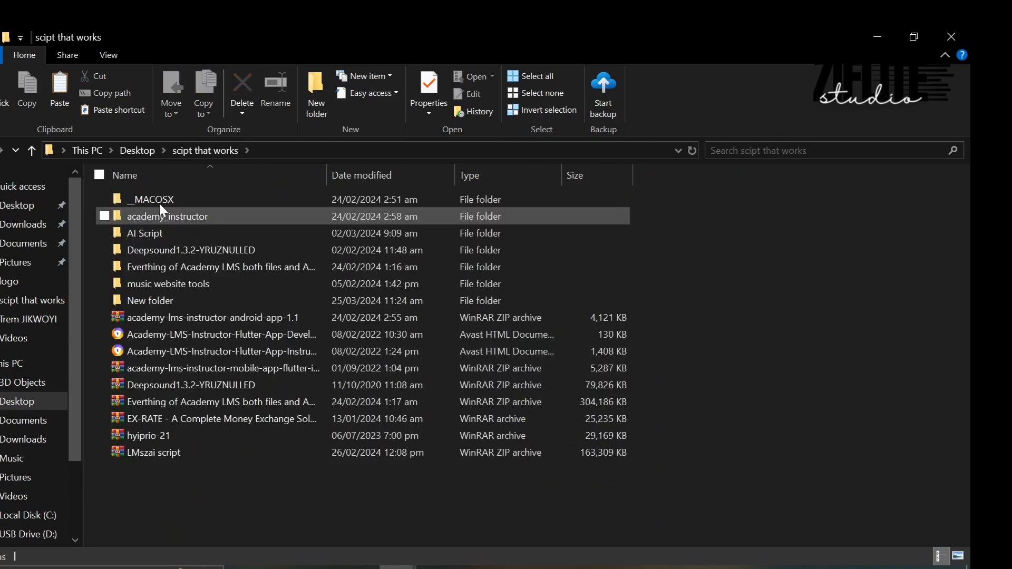
Open "New folder" inside "scipt that works" and delete the codecanyon folder and the hyiprio-21 archive in it
click(170, 300)
double_click(168, 298)
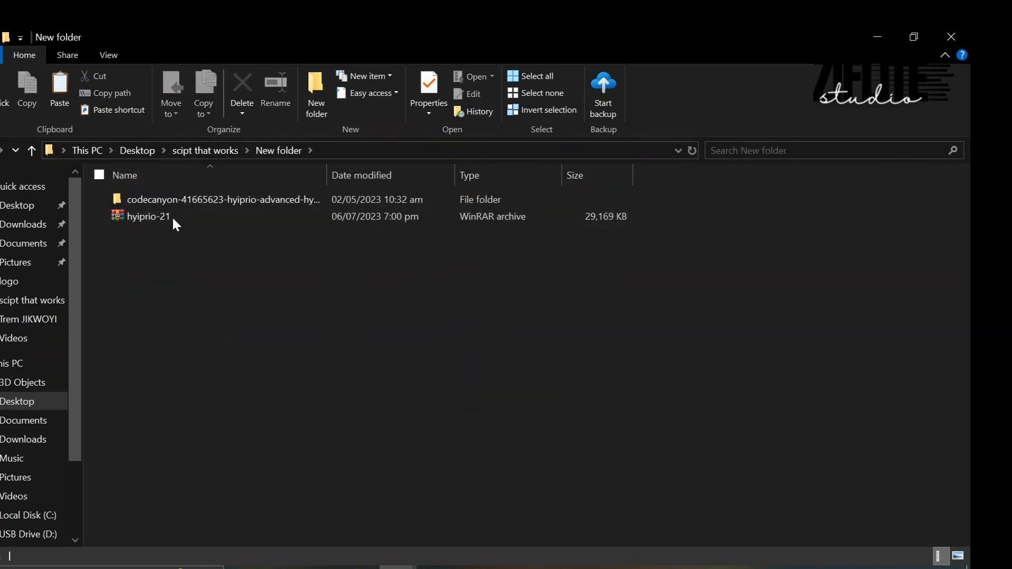
click(158, 200)
key(ctrl+a)
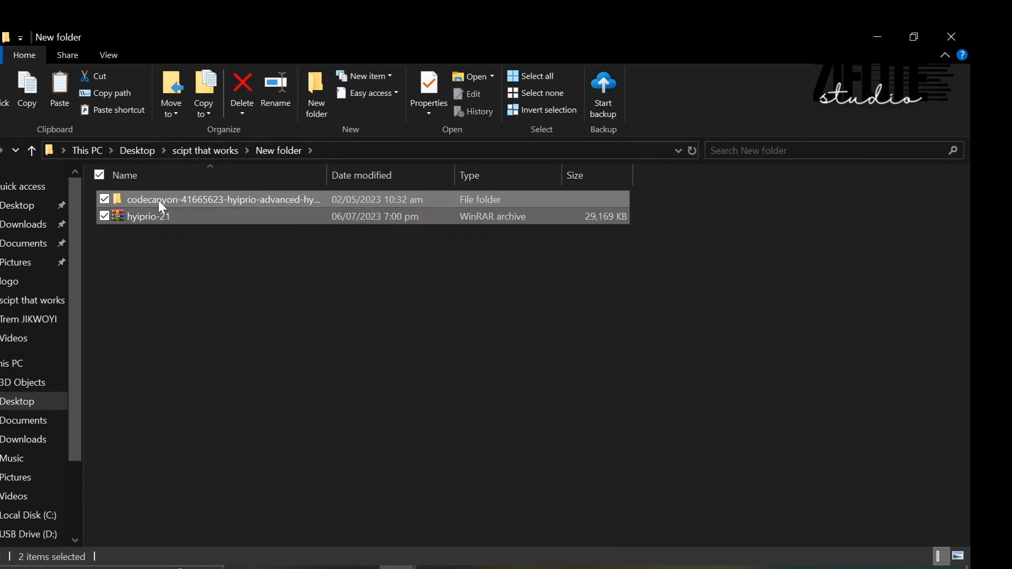
key(Delete)
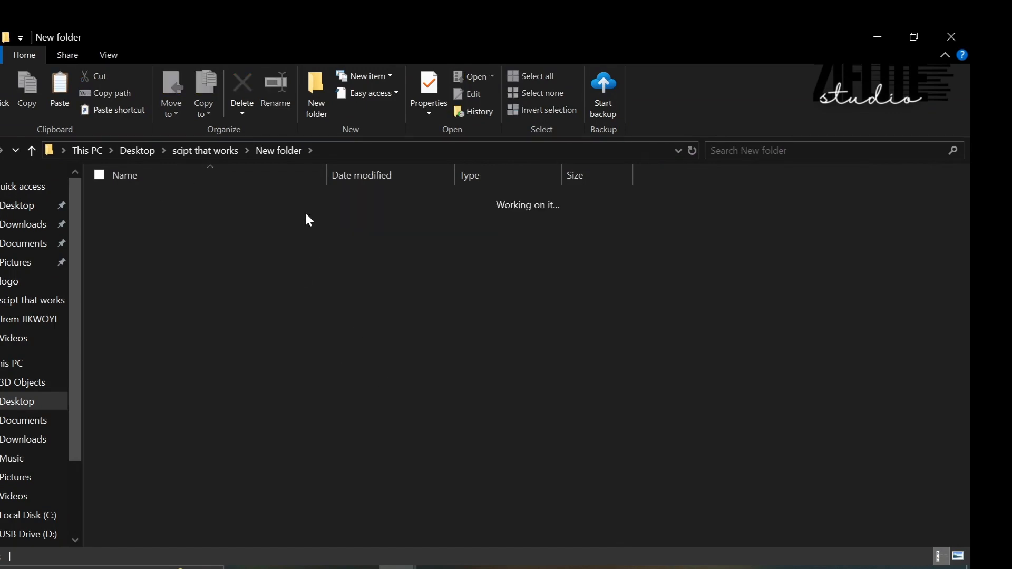
Copy the "EX-RATE - A Complete Money Exchange Solution" archive from "scipt that works" into "New folder"
click(194, 149)
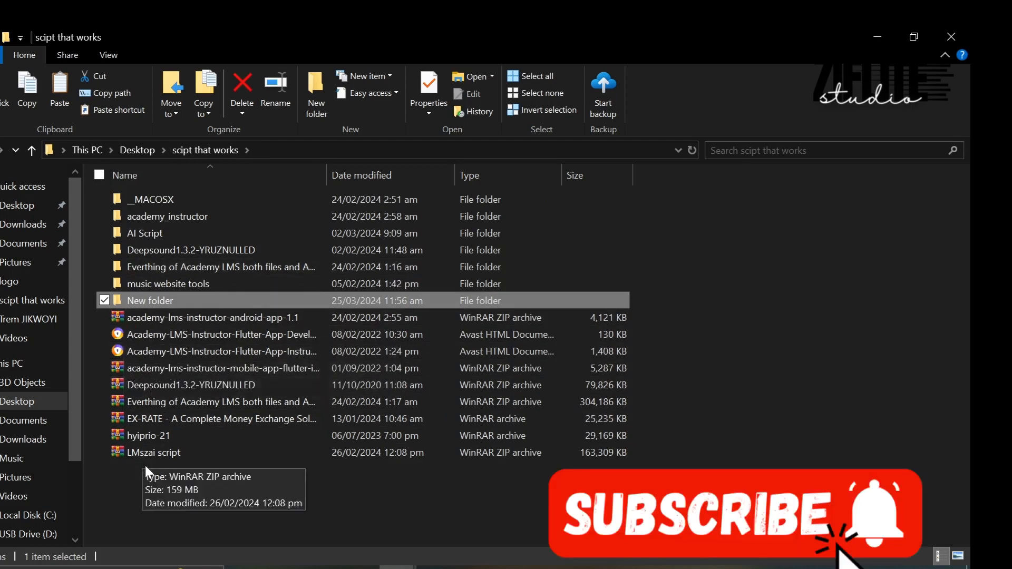
click(159, 422)
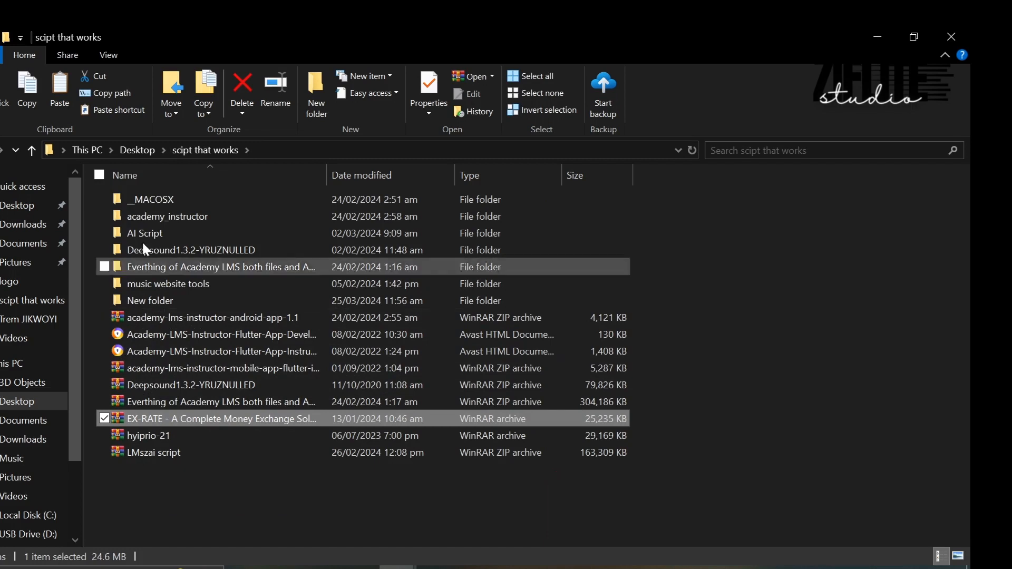
click(143, 305)
double_click(145, 306)
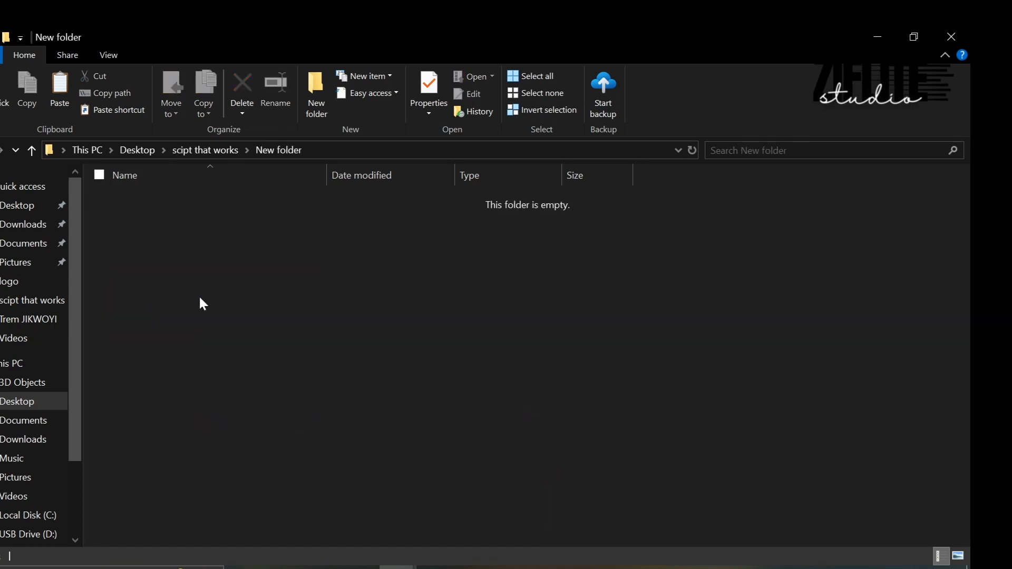
key(ctrl+v)
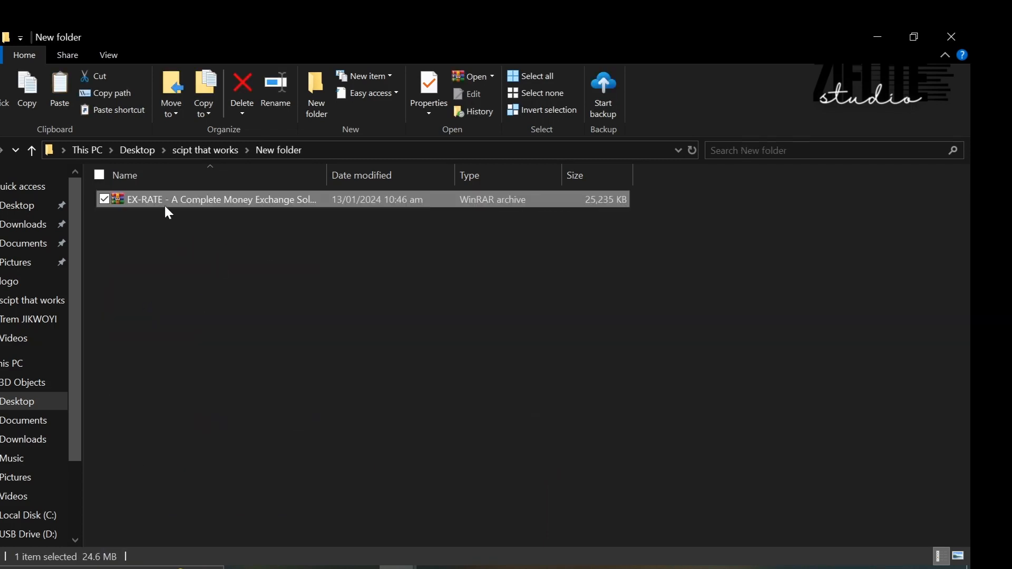
Extract the EX-RATE archive in place and open the extracted codecanyon money exchange folder
right_click(163, 204)
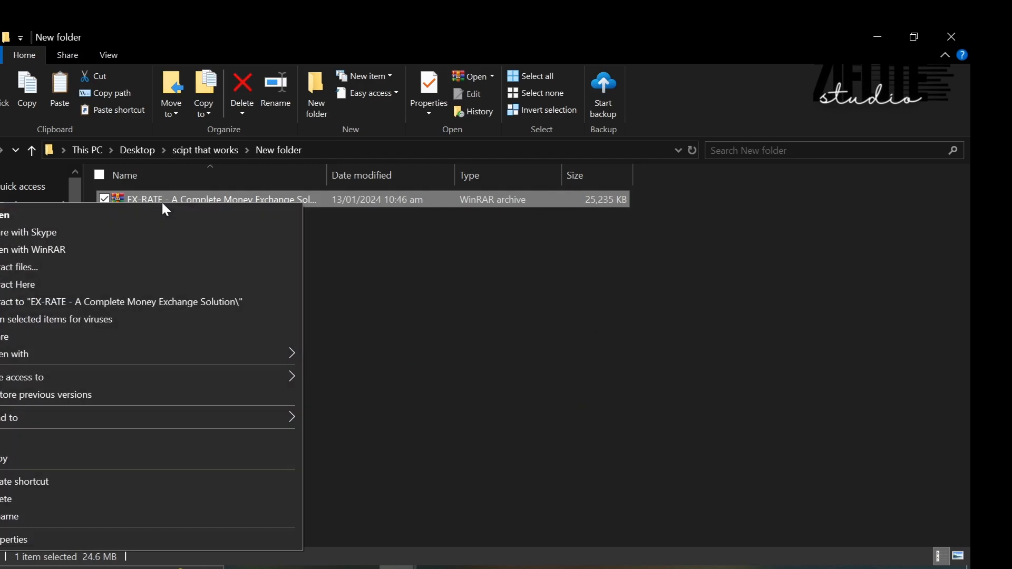
click(40, 283)
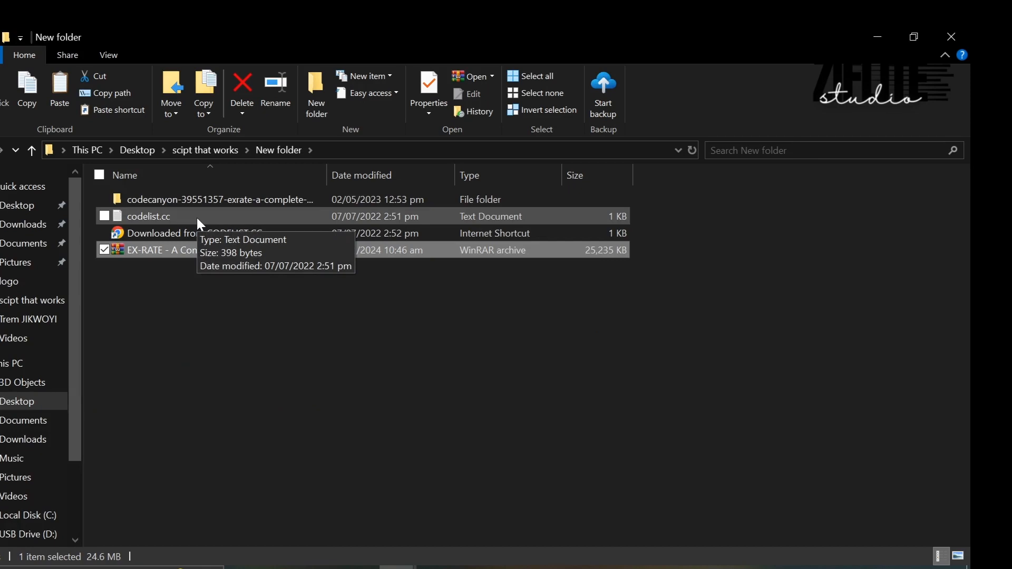
double_click(172, 201)
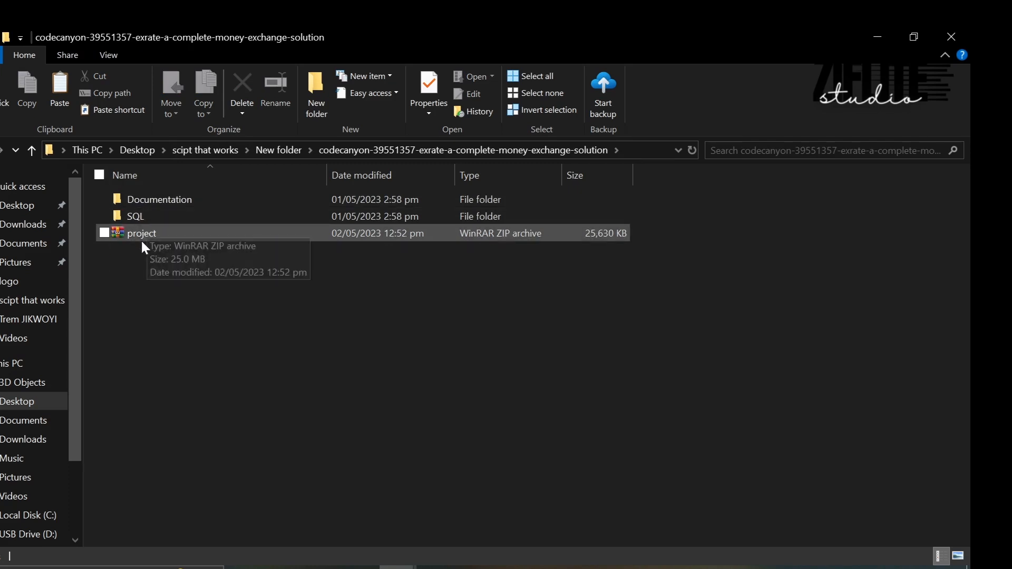
Copy the project ZIP archive from the codecanyon folder into the empty htdocs folder
click(155, 237)
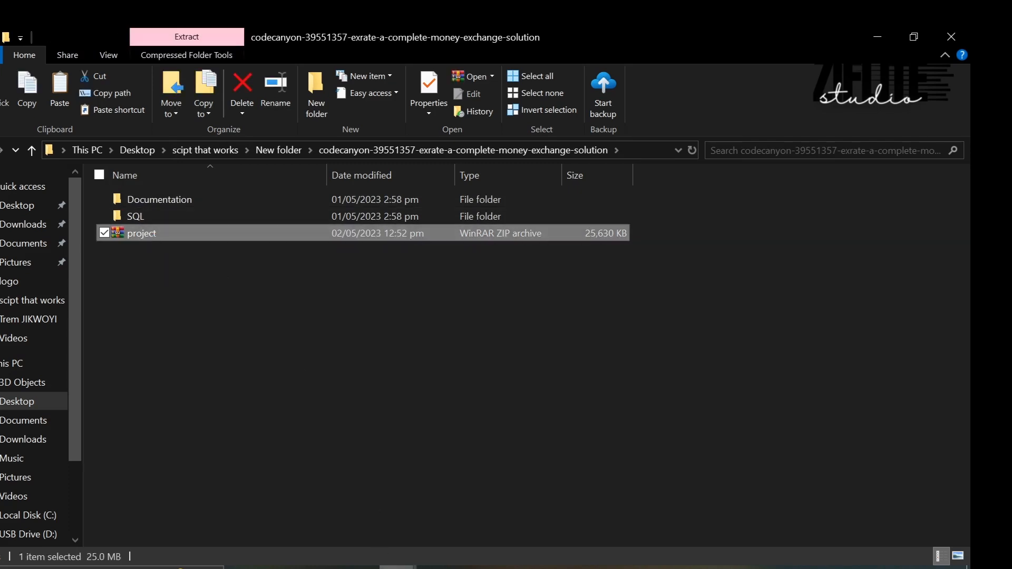
mouse_move(396, 567)
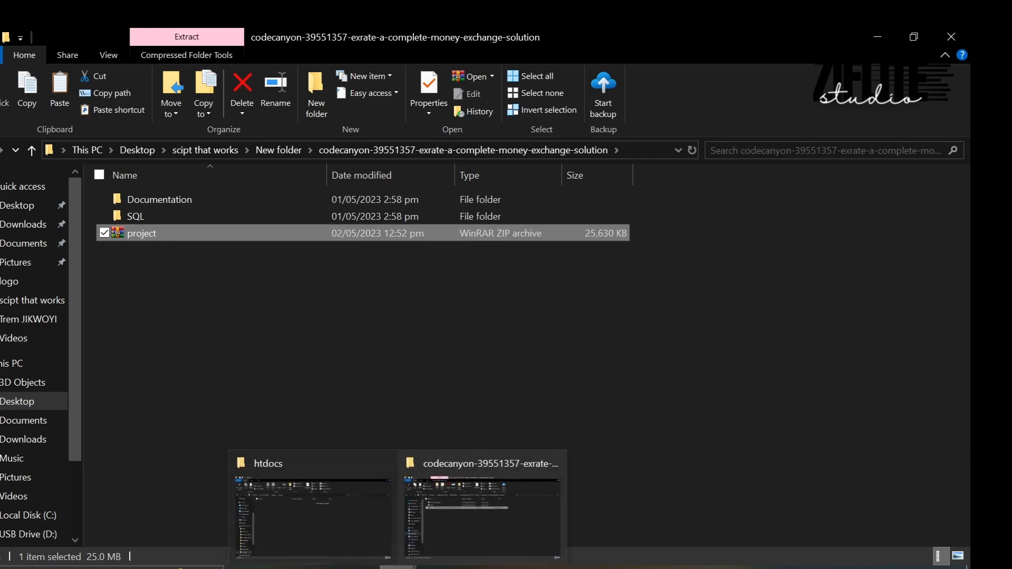
click(311, 507)
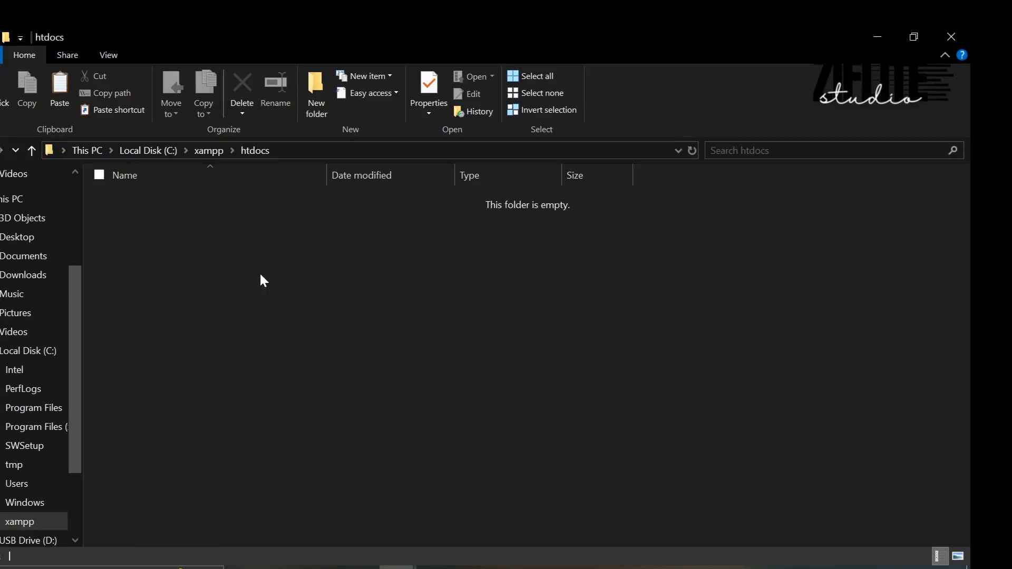
key(ctrl+v)
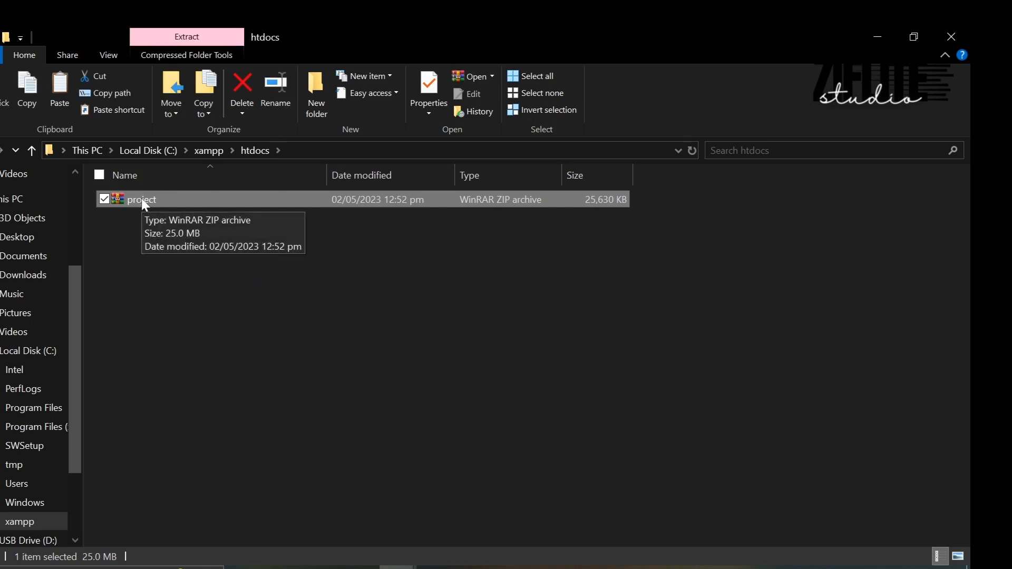
Extract the project archive directly in htdocs and delete the ZIP archive there
right_click(141, 198)
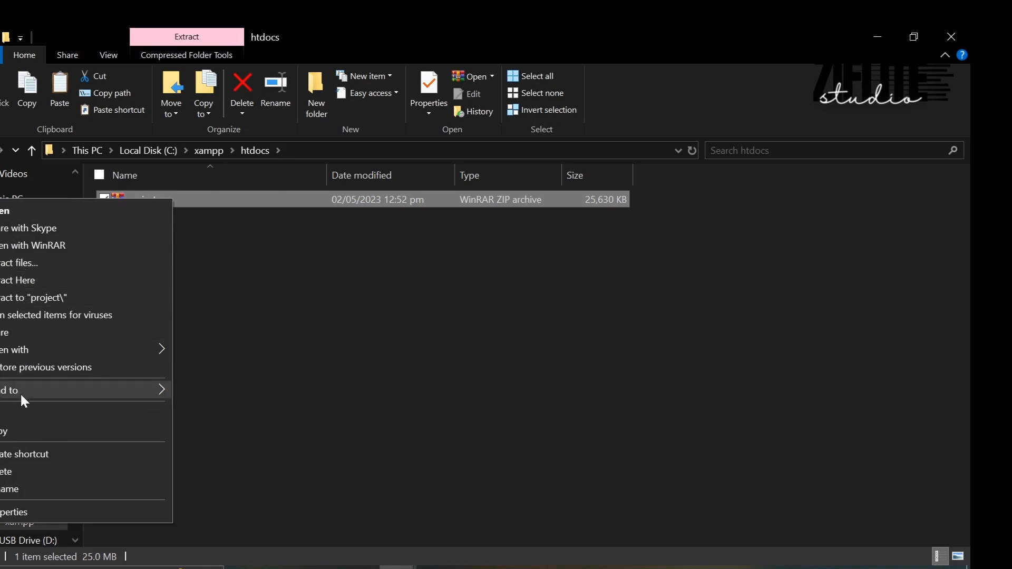
click(28, 278)
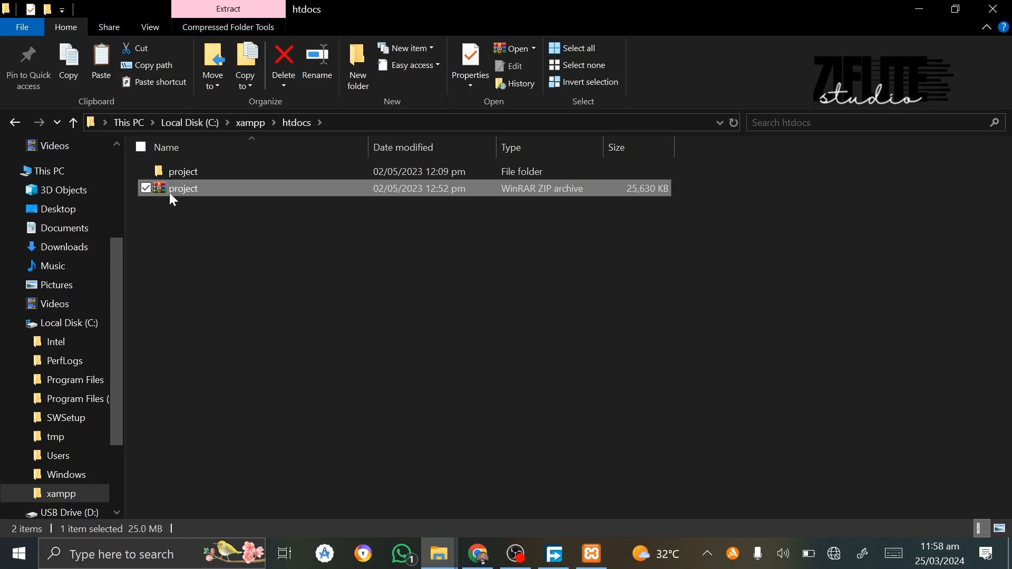
key(Delete)
Move all the files and folders from the extracted project folder up into htdocs
click(192, 172)
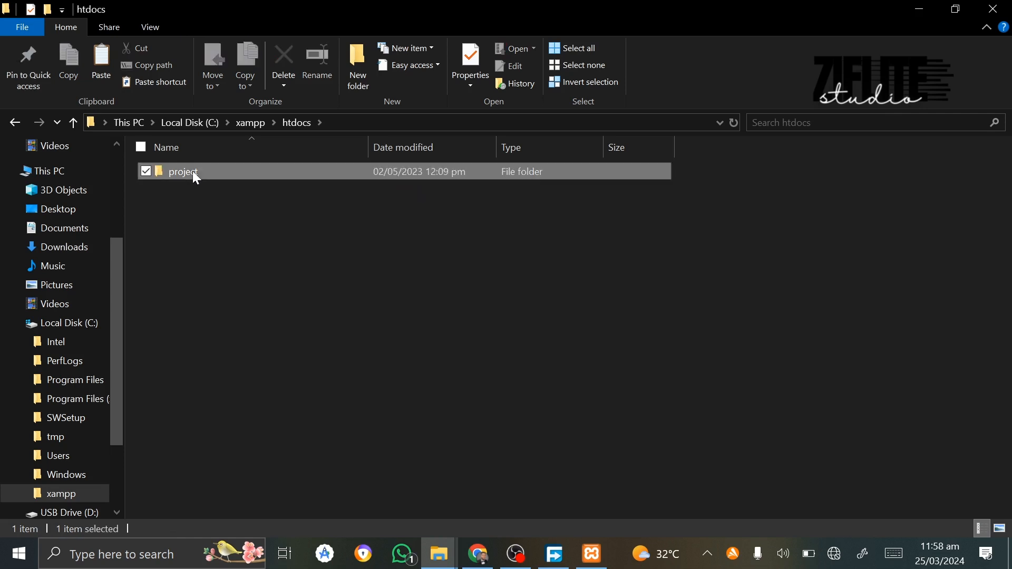
double_click(196, 178)
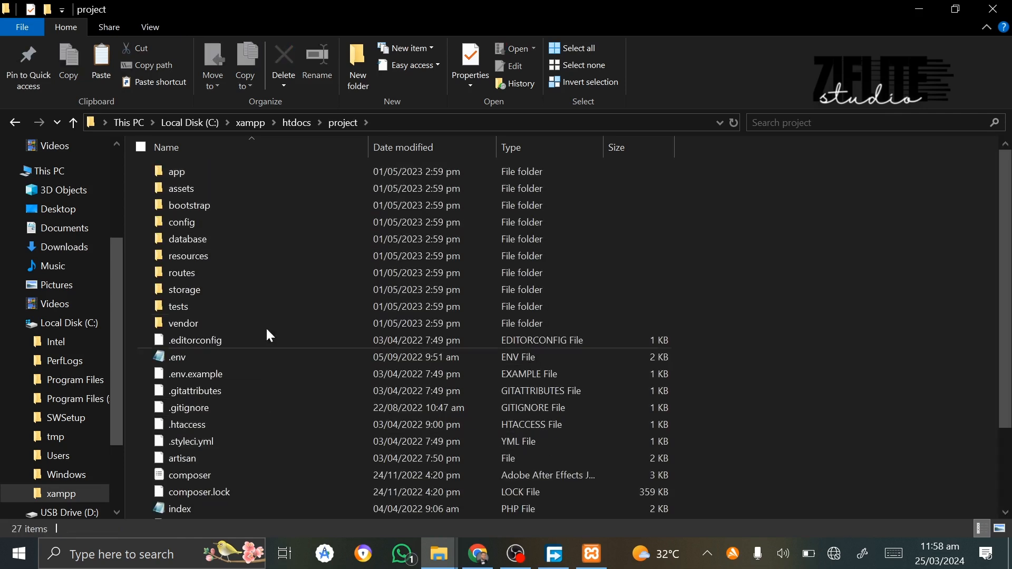
key(ctrl+a)
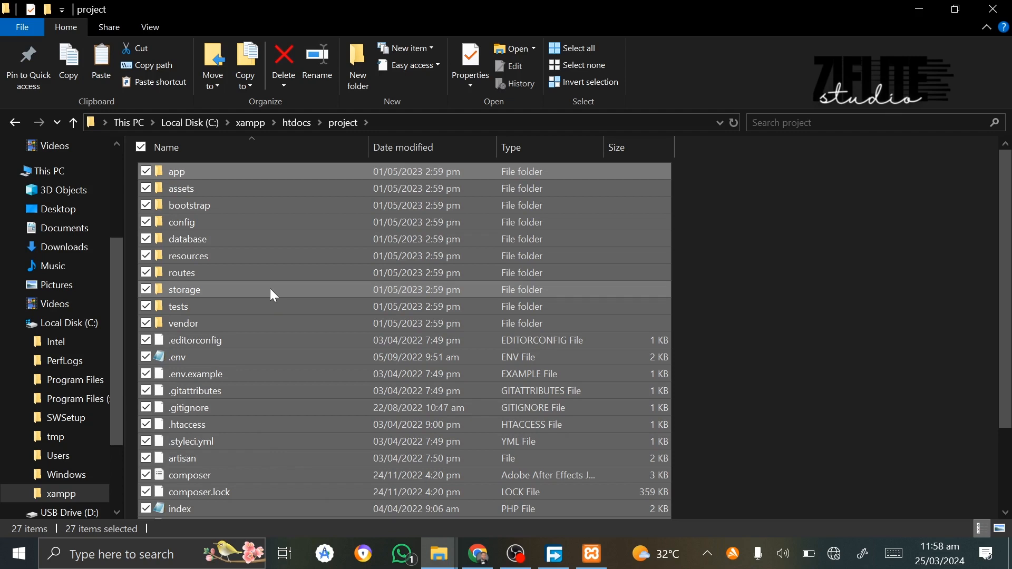
key(ctrl+x)
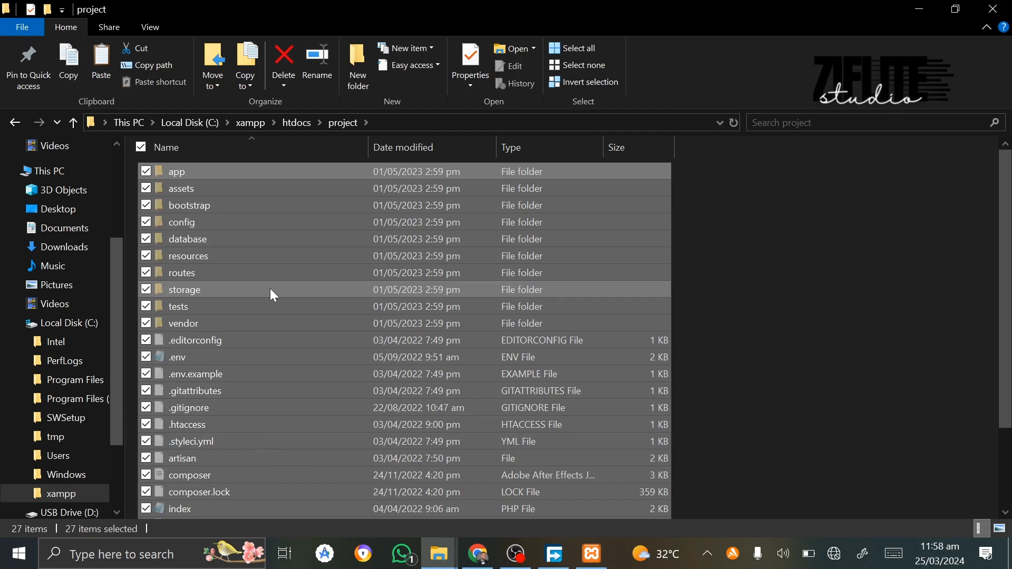
click(294, 122)
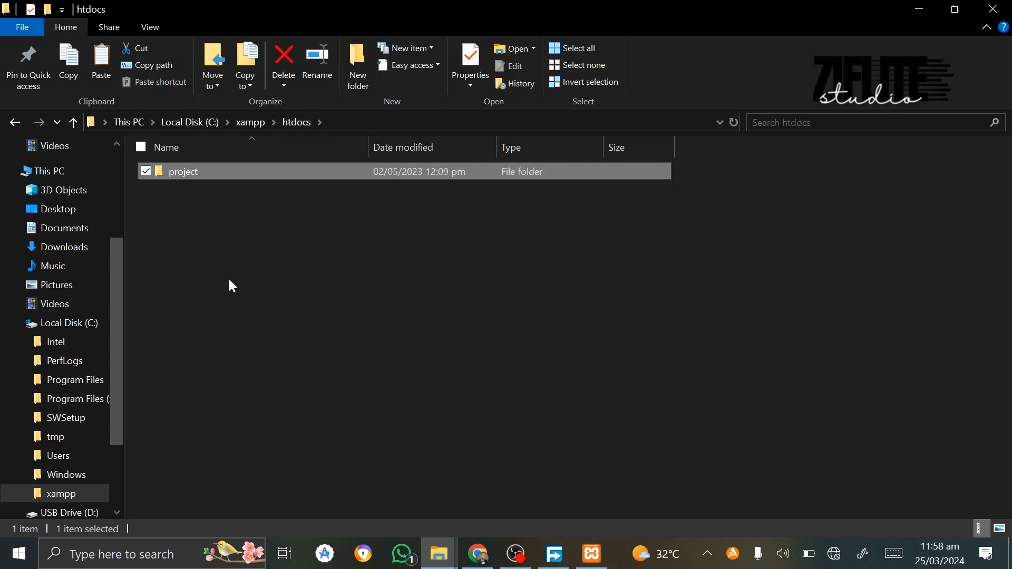
key(ctrl+v)
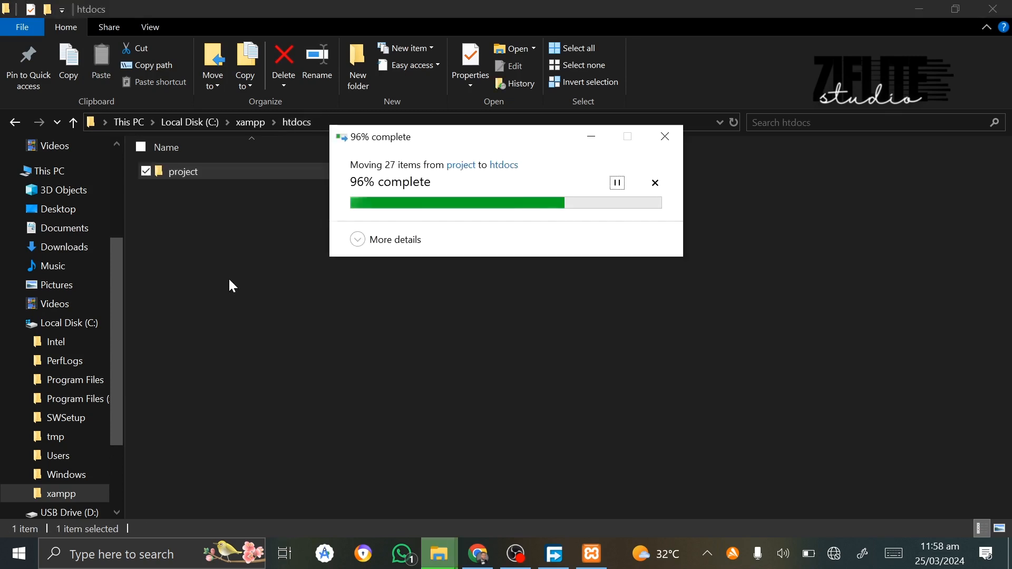
Clear the selection of the moved items and delete the emptied project folder from htdocs
key(ctrl+a)
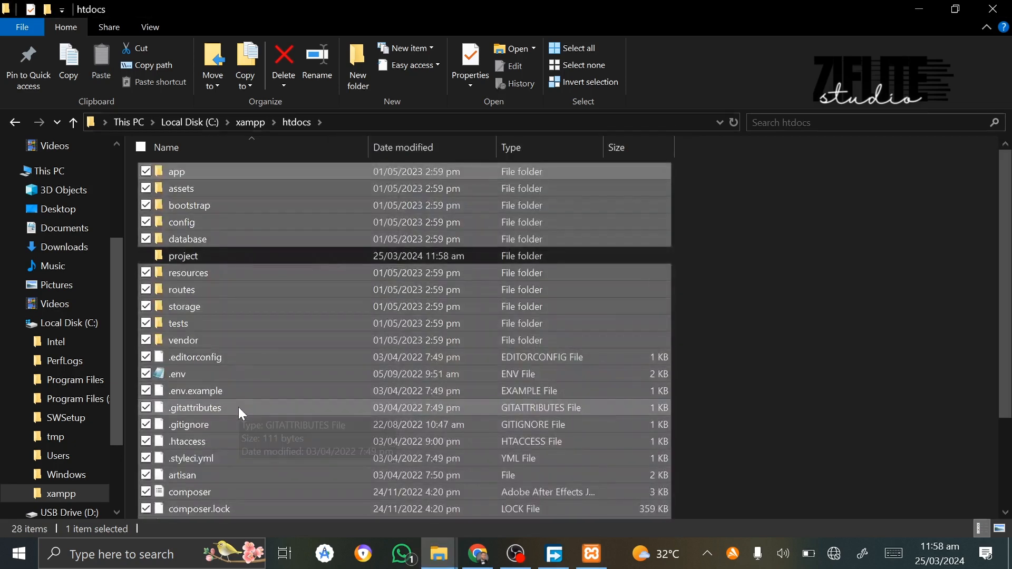
ctrl+click(198, 258)
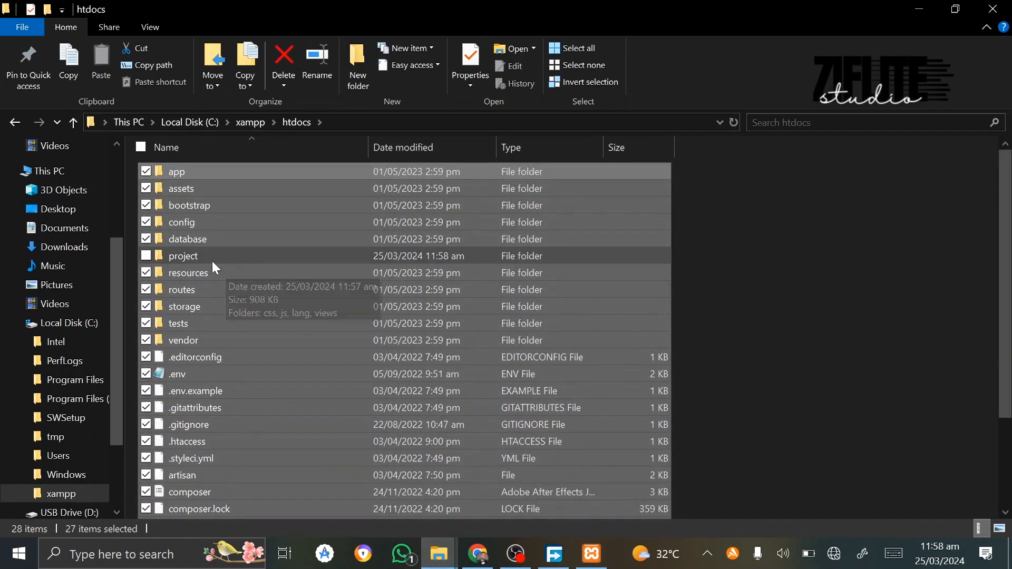
click(731, 310)
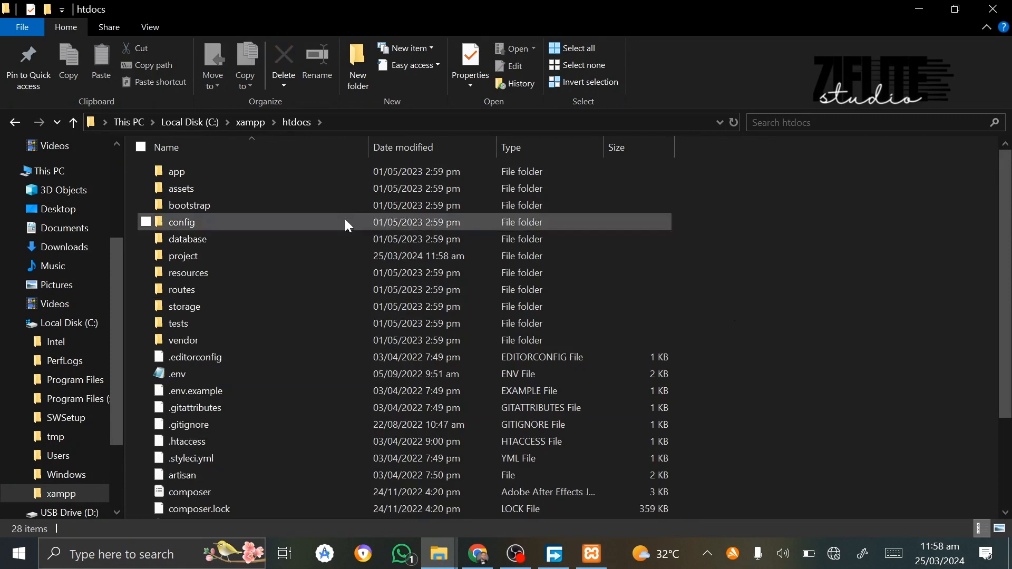
click(300, 258)
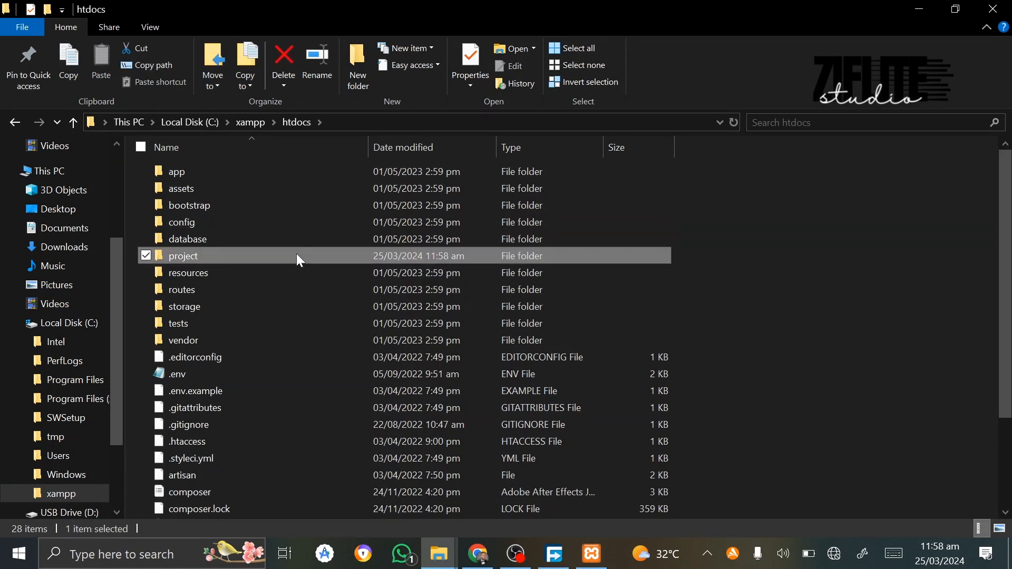
key(Delete)
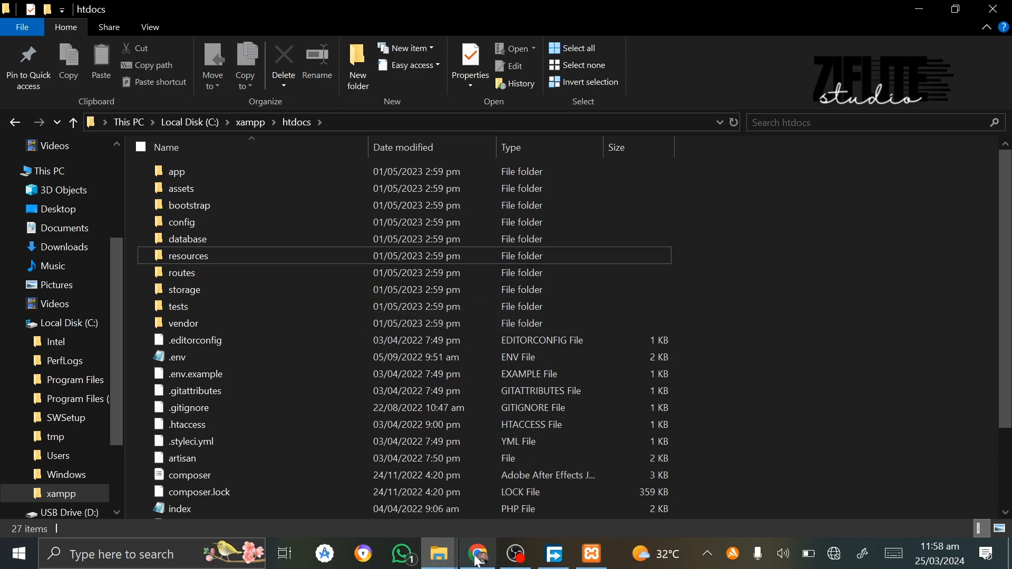
Switch to Chrome and reload the localhost page to check the copied website
click(478, 560)
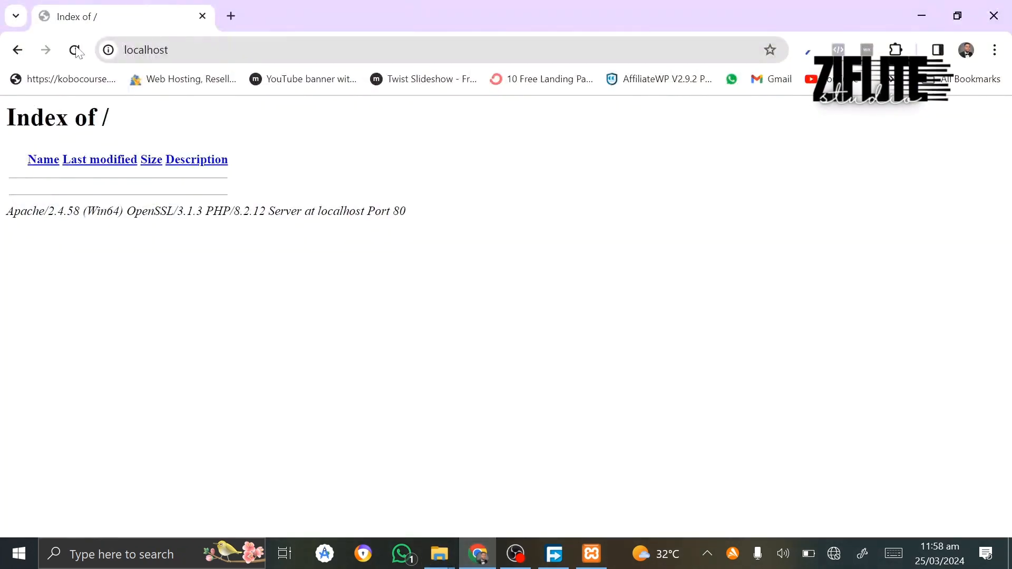
click(78, 51)
click(76, 50)
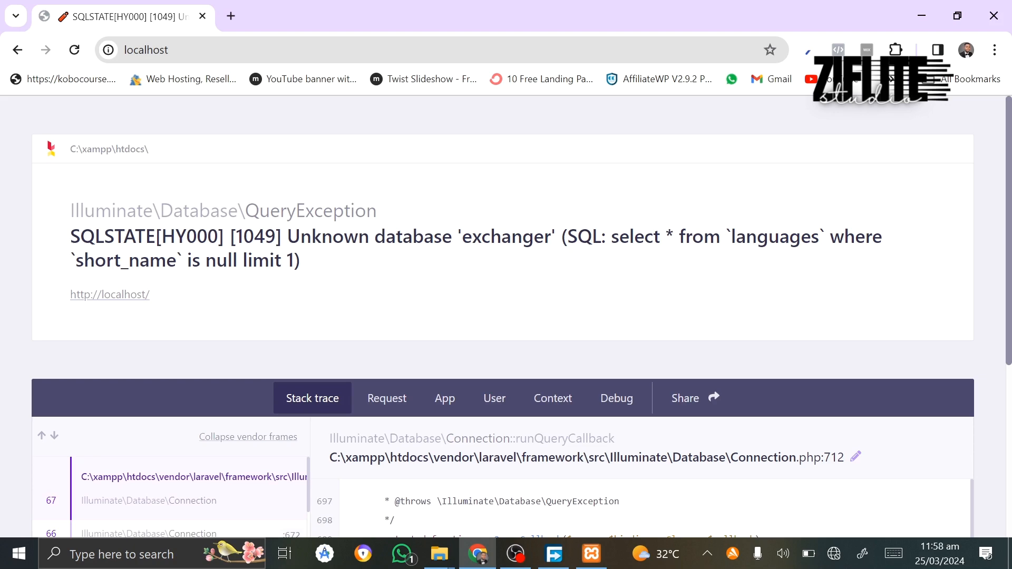
Switch to the XAMPP Control Panel and open the MySQL admin page, phpMyAdmin
click(592, 560)
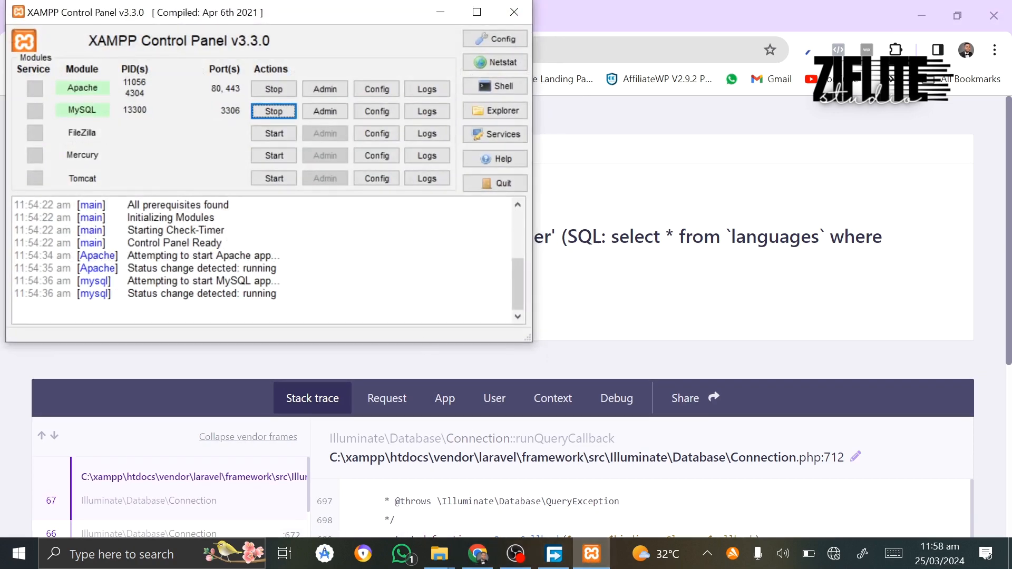
click(335, 112)
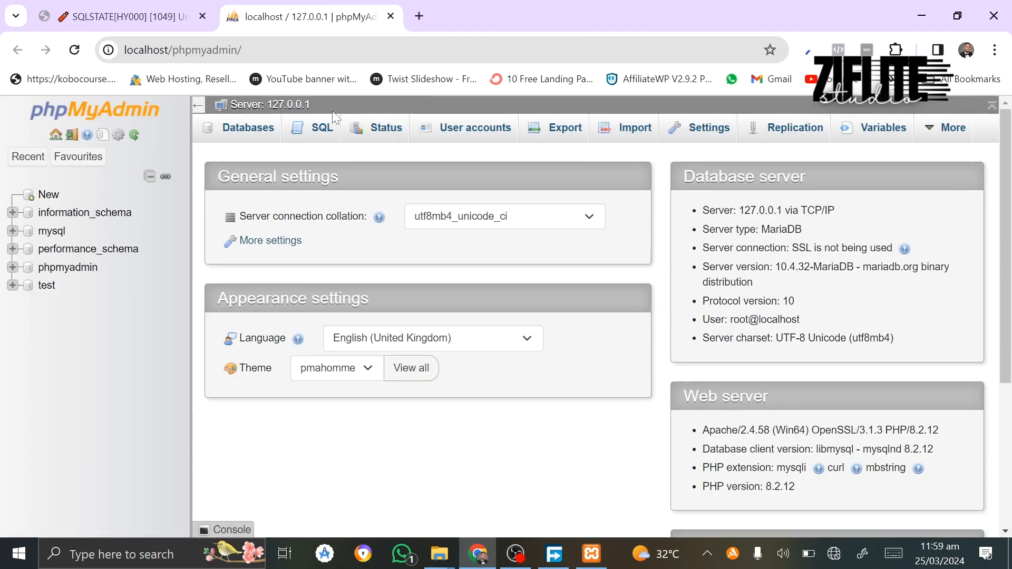
Create a database named "new" with the utf8mb4_general_ci collation
click(55, 199)
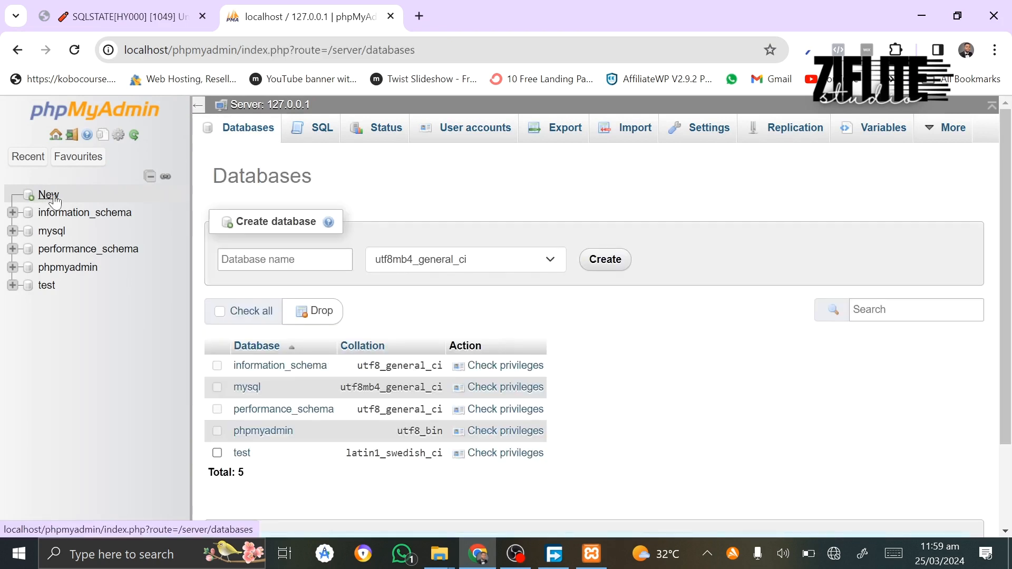
click(285, 260)
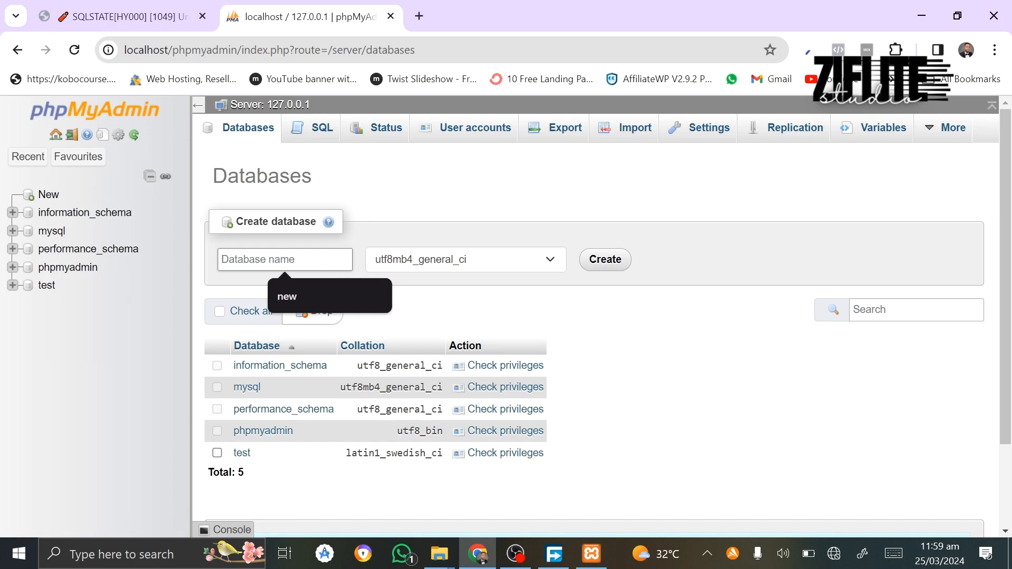
text(new)
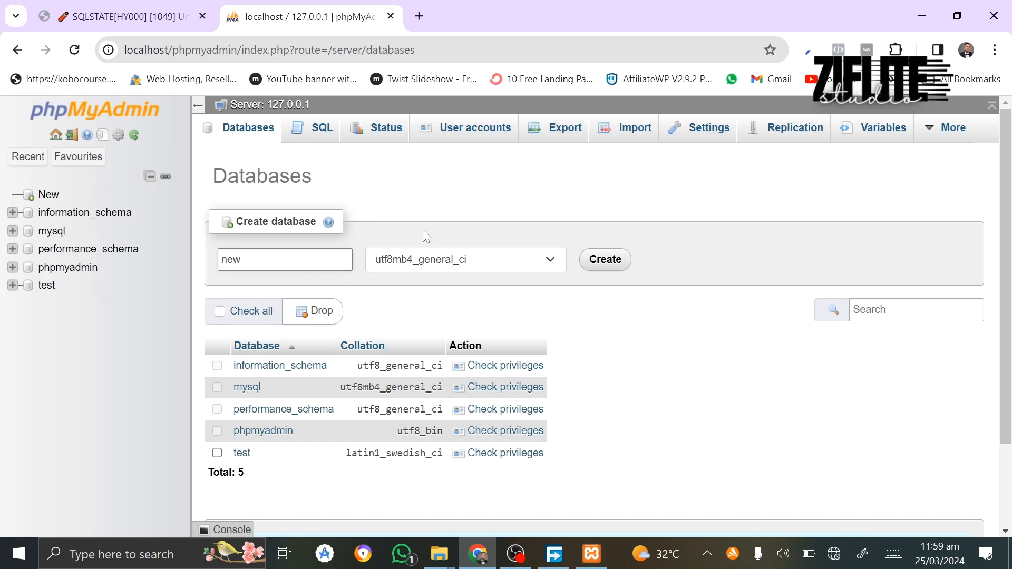
click(608, 267)
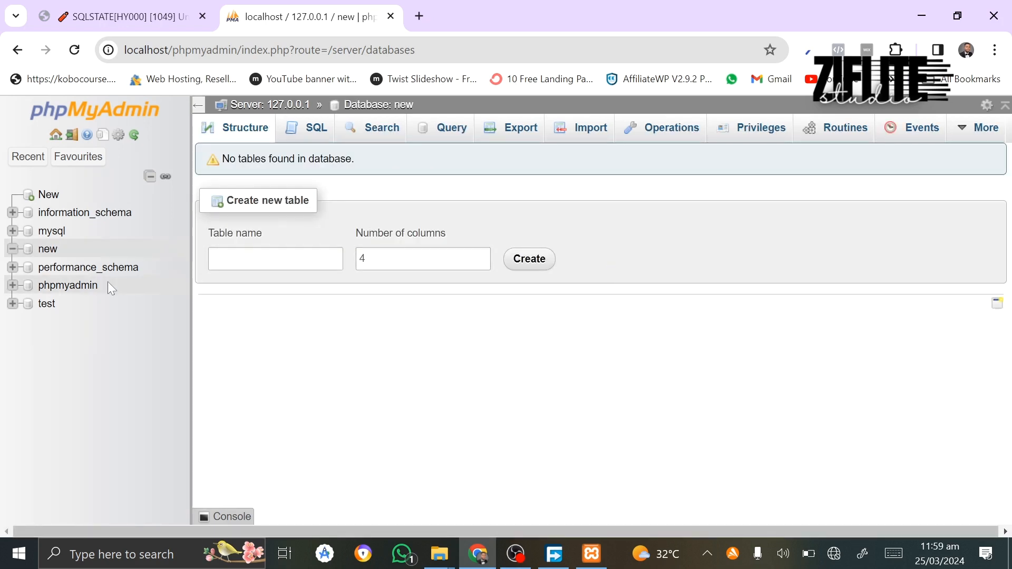
Start adding a server user account named "user", generate its password and select the generated password text
click(85, 121)
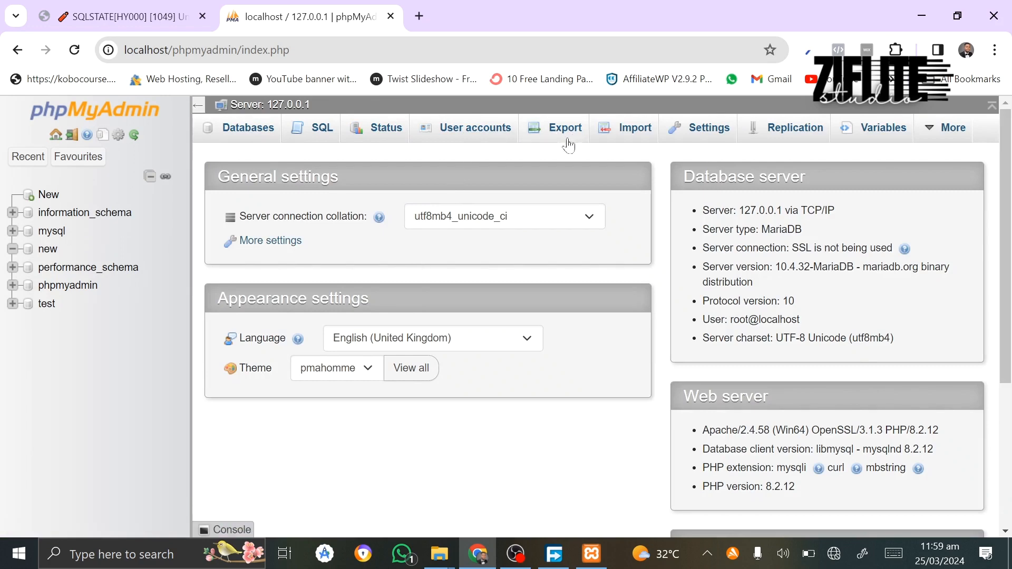
click(470, 136)
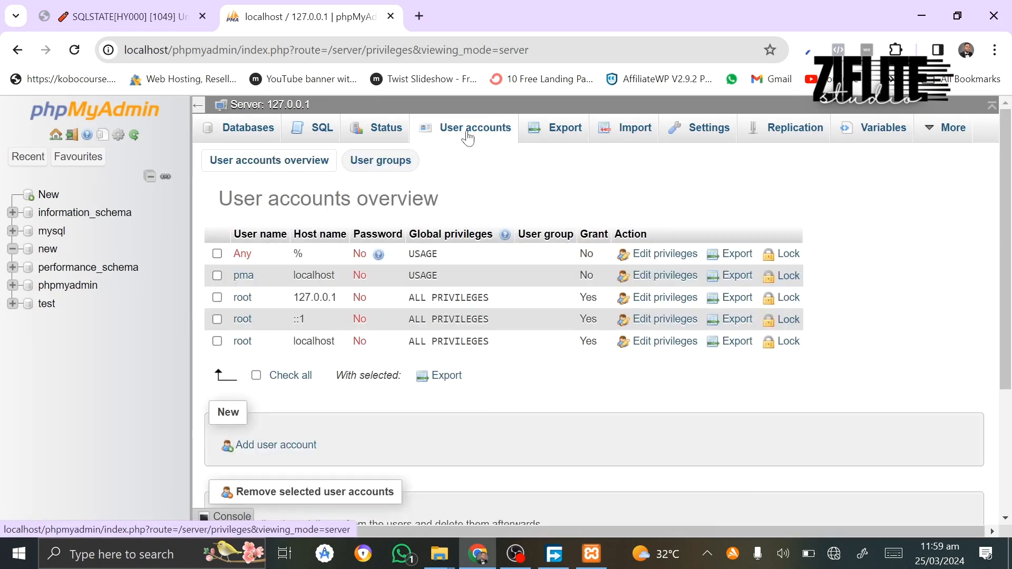
scroll(409, 417, down, 1)
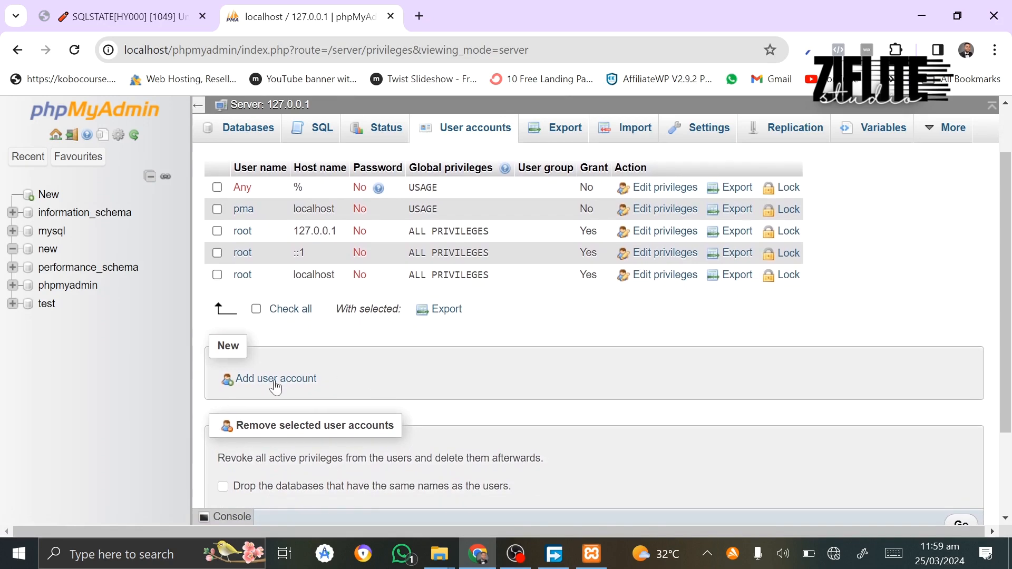
click(252, 384)
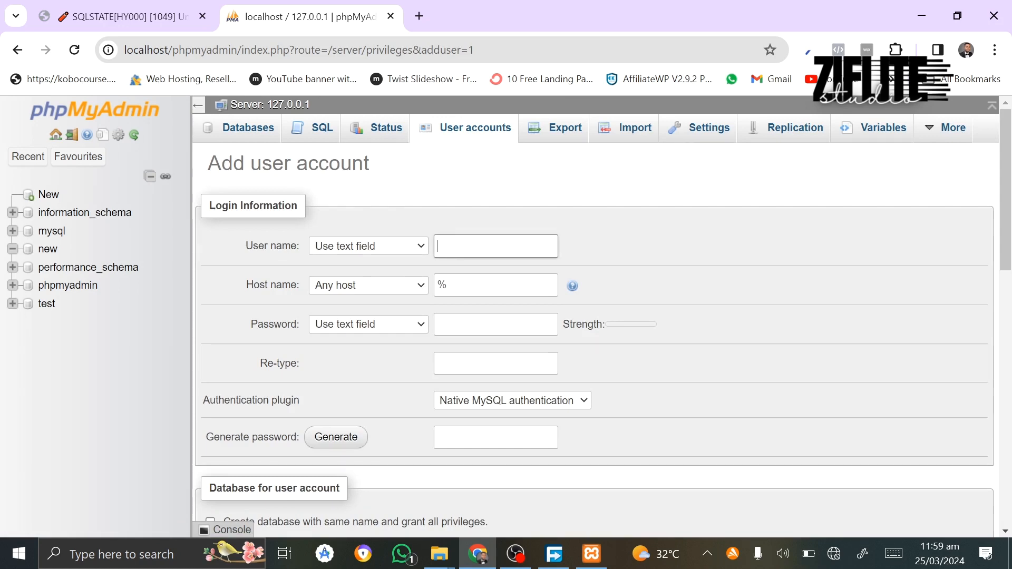
text(user)
click(337, 447)
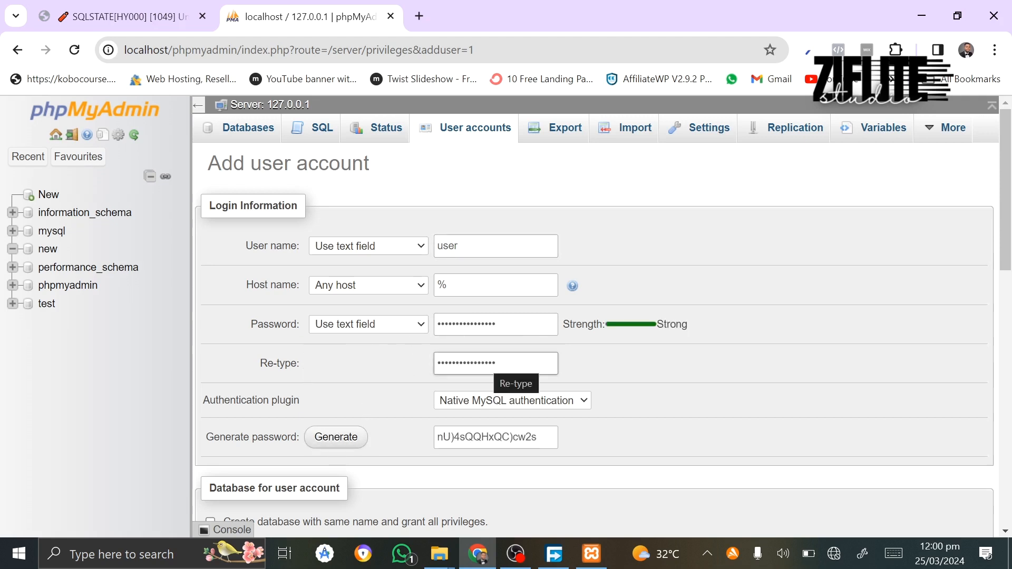
click(489, 437)
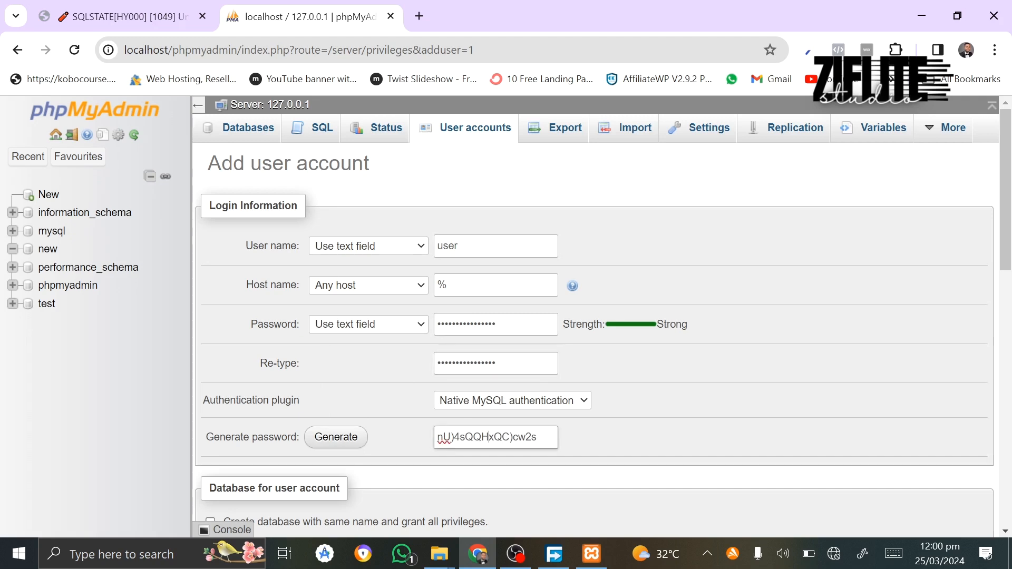
key(ctrl+a)
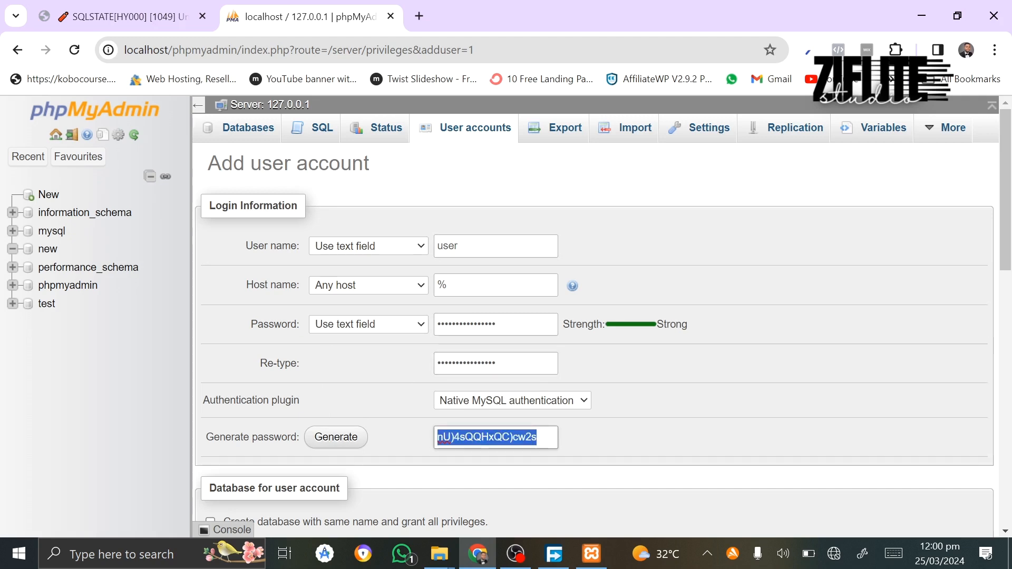
Grant the new account all global privileges and create it
scroll(381, 437, down, 8)
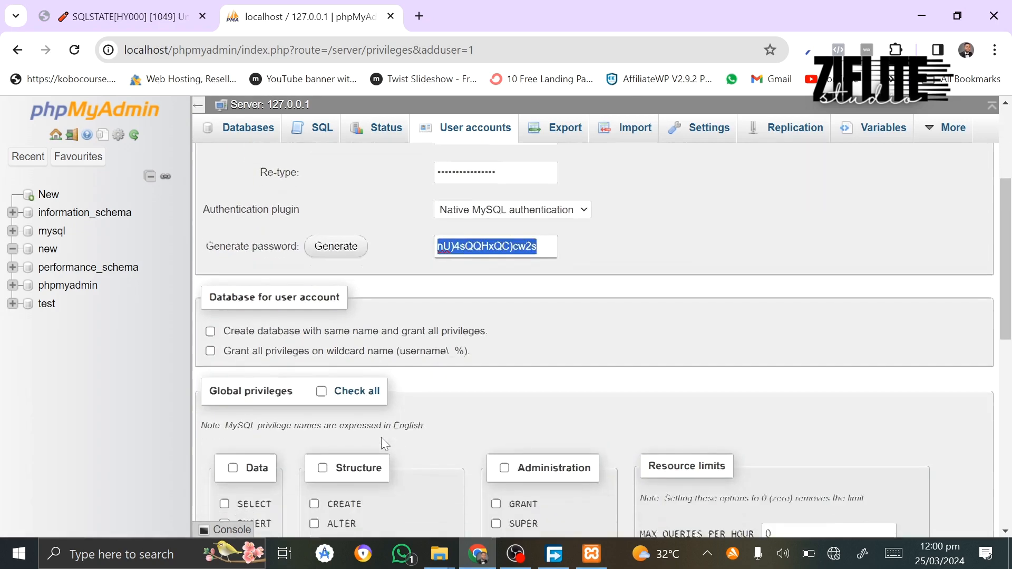
scroll(243, 226, up, 1)
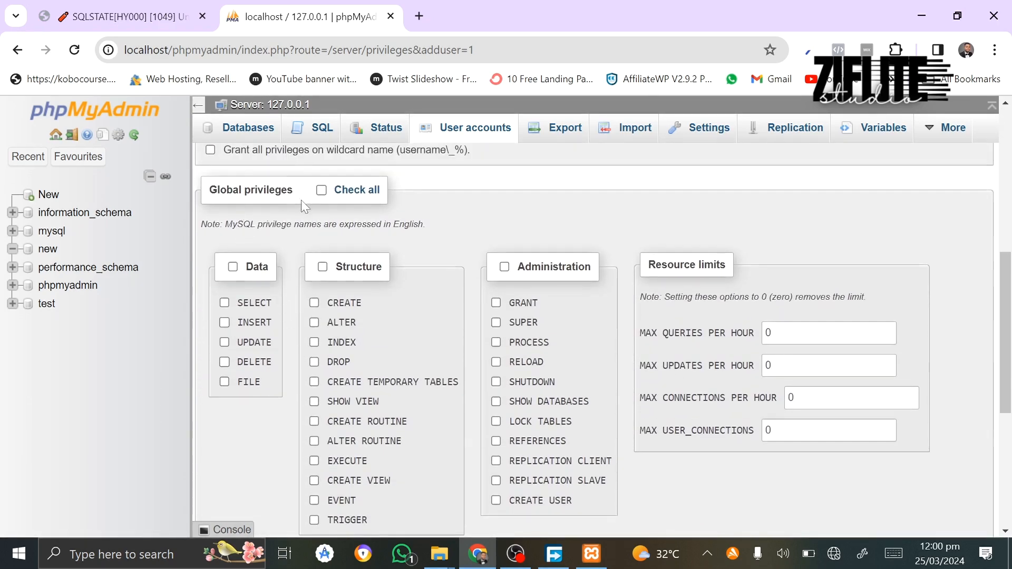
click(321, 190)
scroll(313, 353, down, 6)
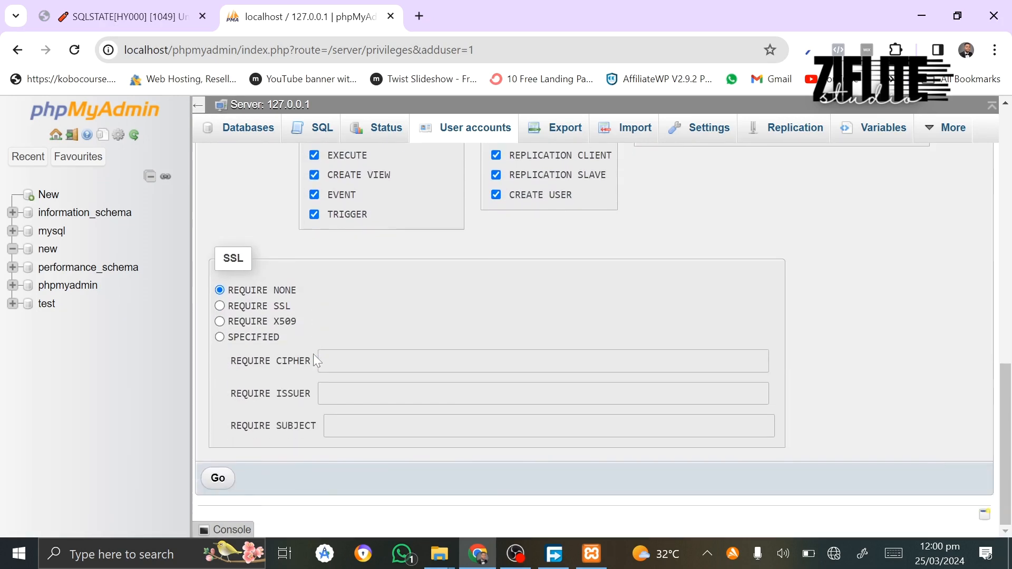
click(217, 479)
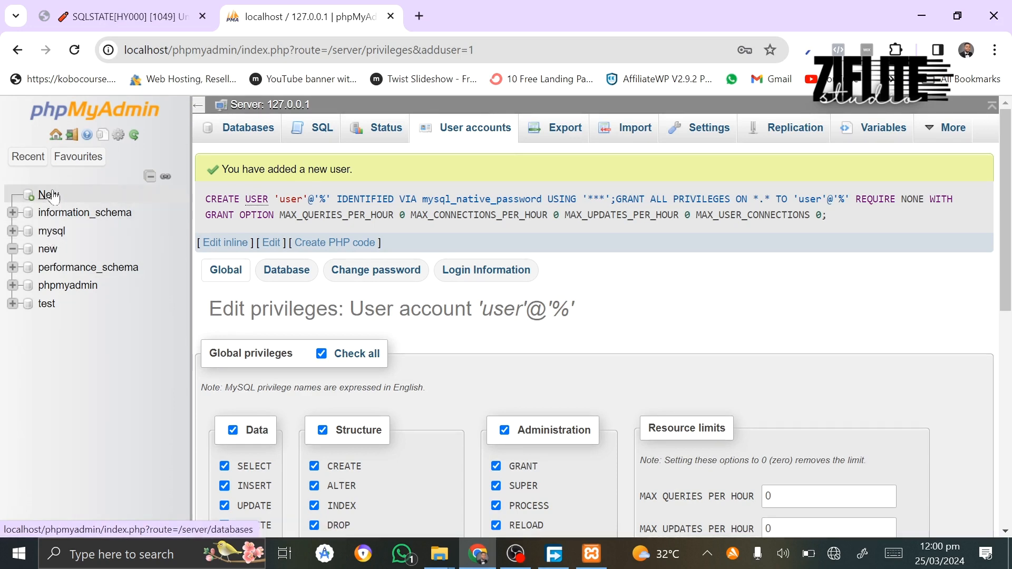
Choose the install SQL file from the EX-RATE script's SQL folder as the import file for the "new" database
click(53, 251)
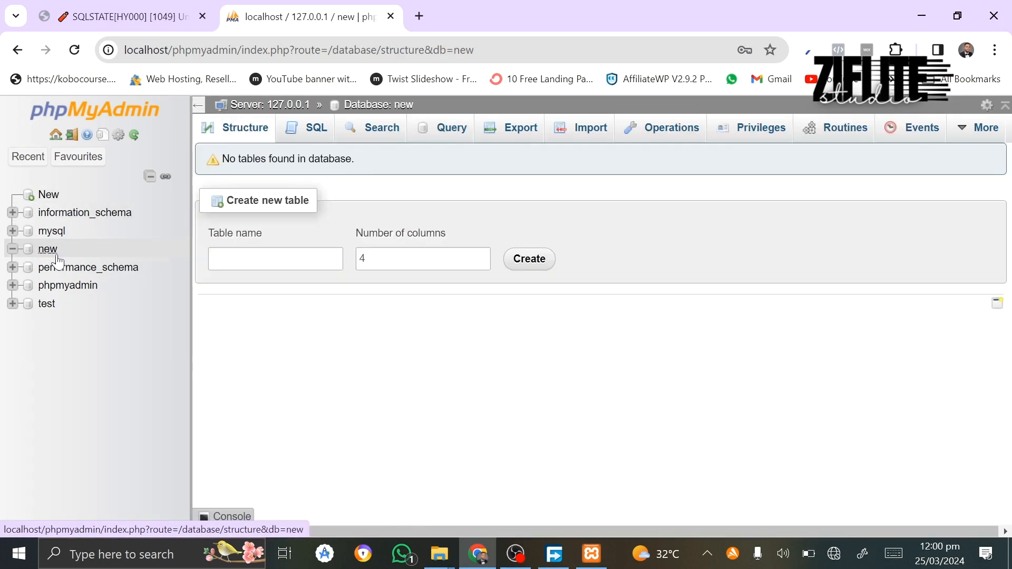
click(586, 134)
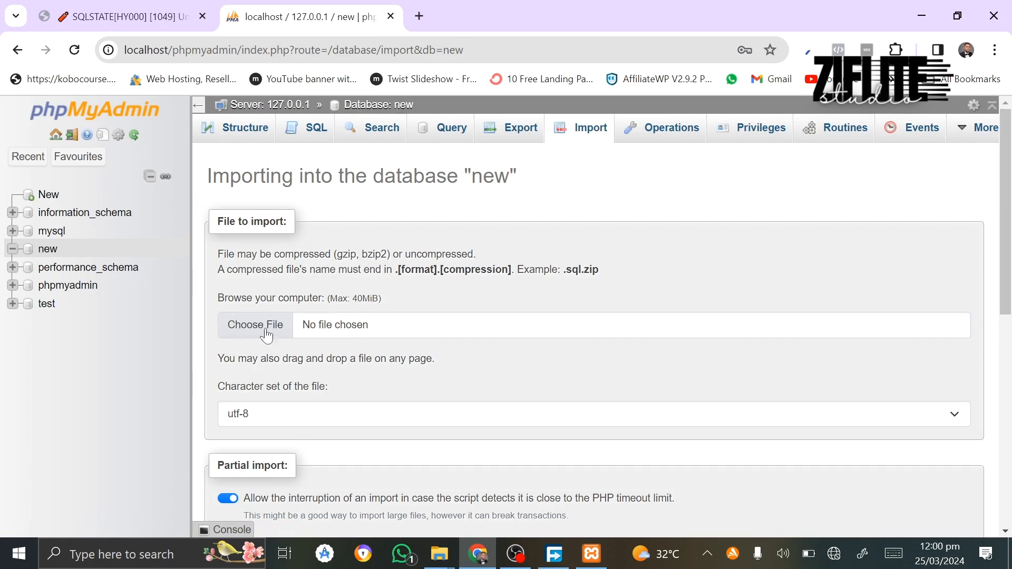
click(247, 332)
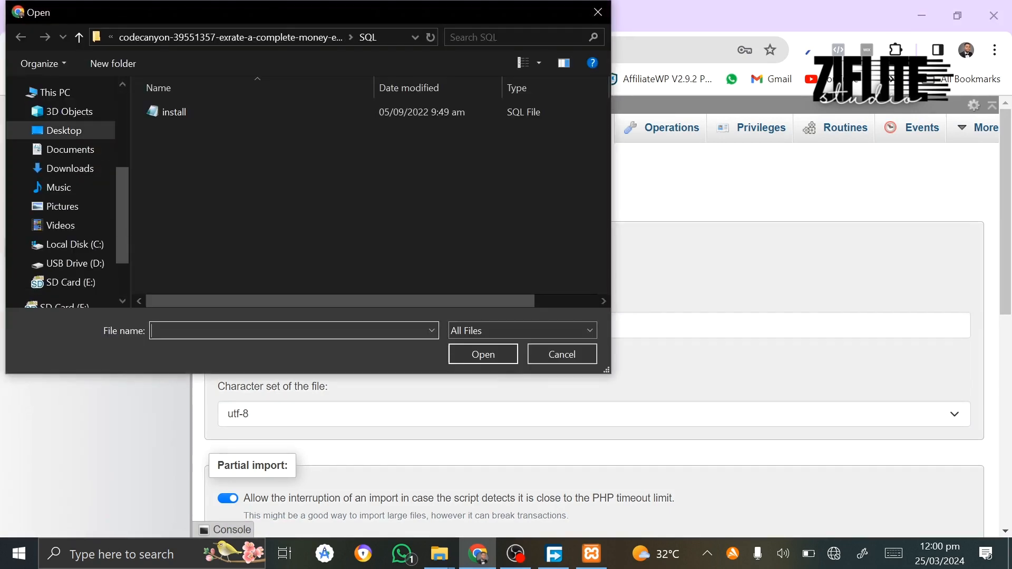
click(74, 132)
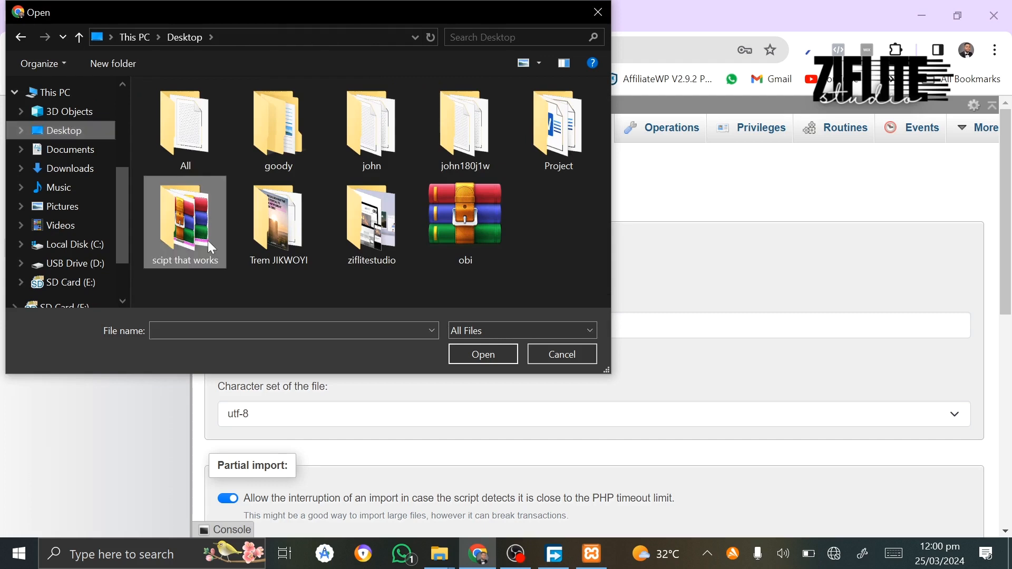
double_click(207, 241)
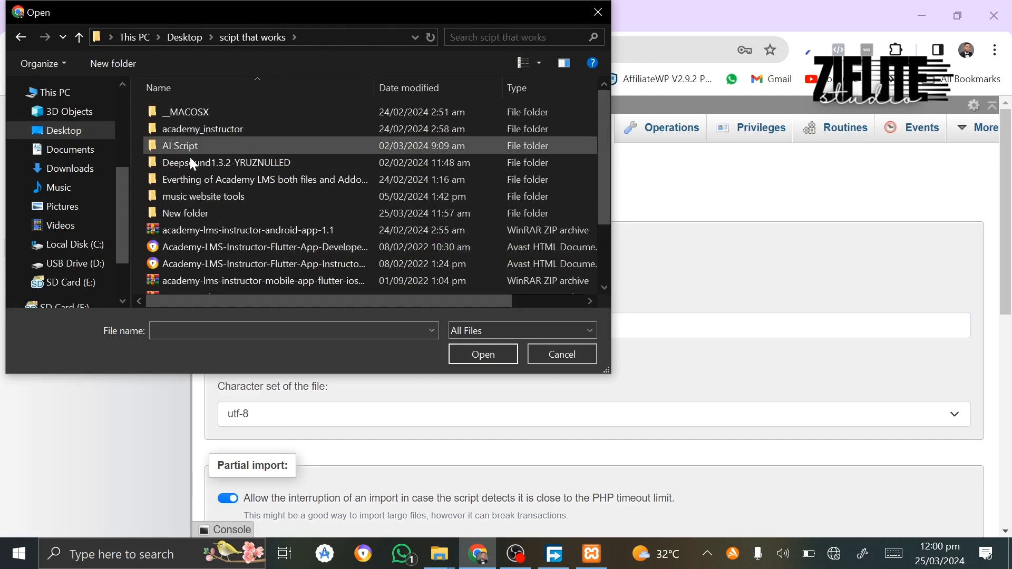
double_click(199, 211)
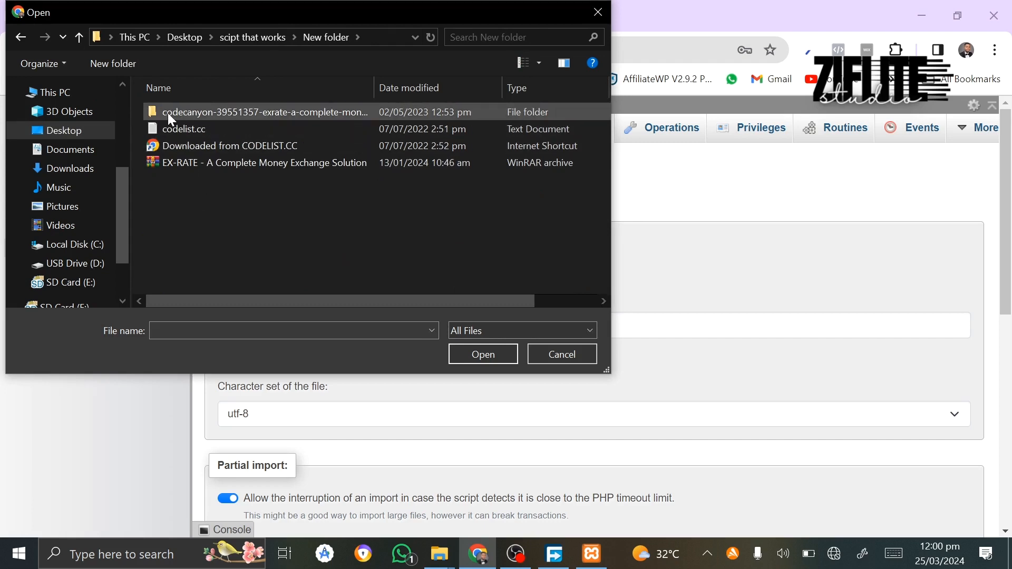
double_click(200, 116)
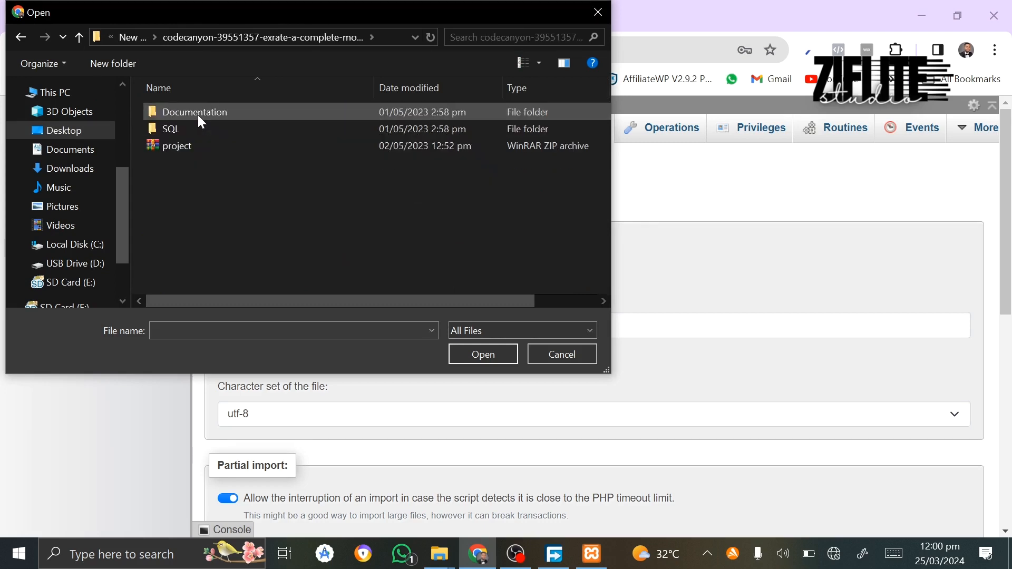
double_click(173, 134)
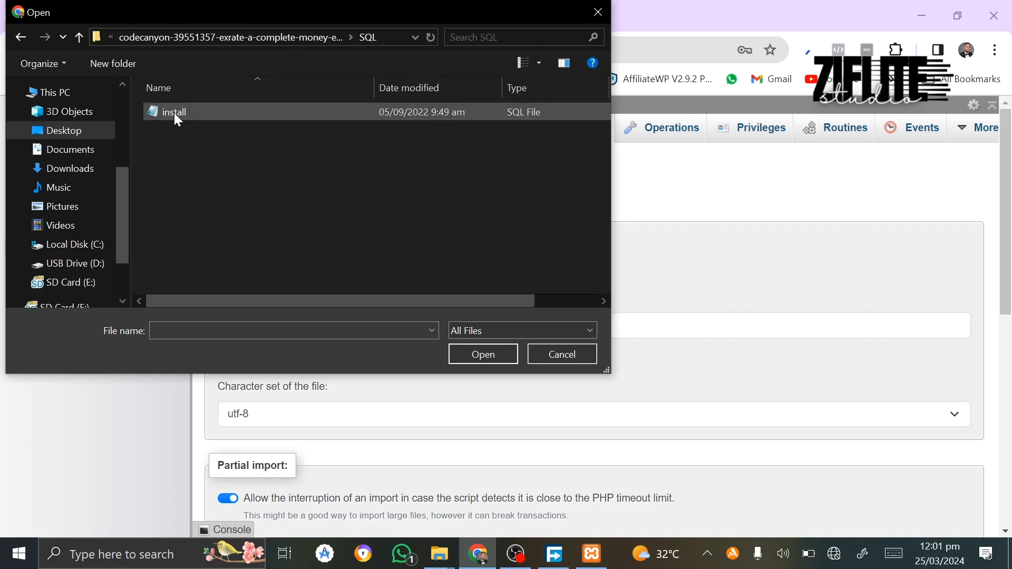
click(174, 113)
click(479, 351)
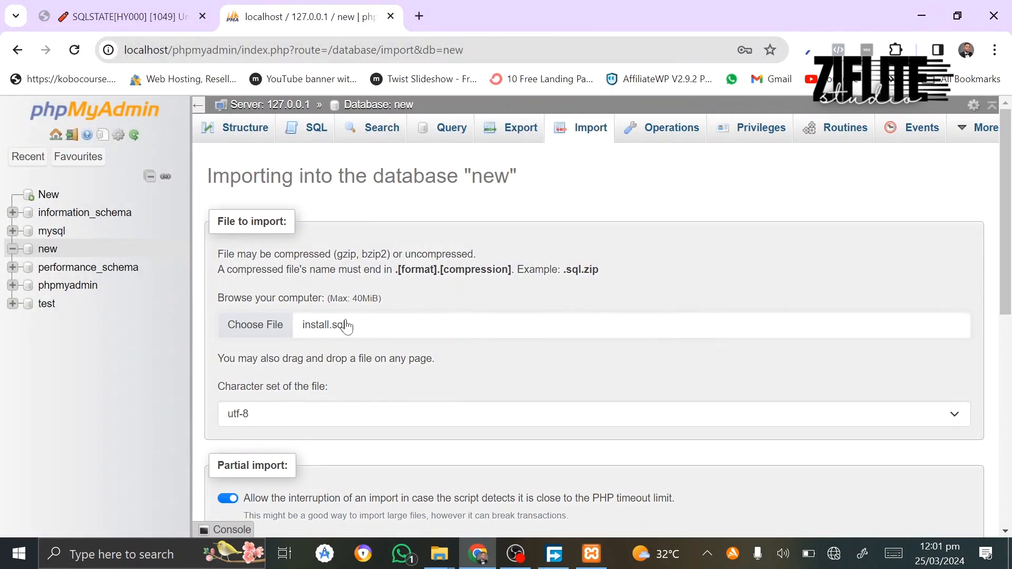
Run the import of install.sql into the "new" database with the default SQL format options
scroll(380, 360, down, 5)
scroll(381, 359, down, 2)
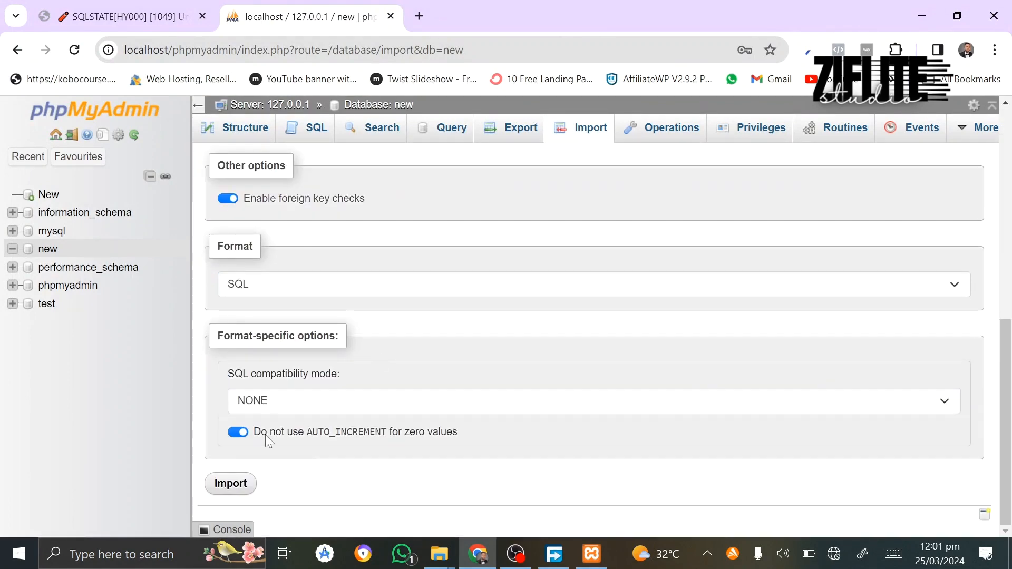
click(238, 484)
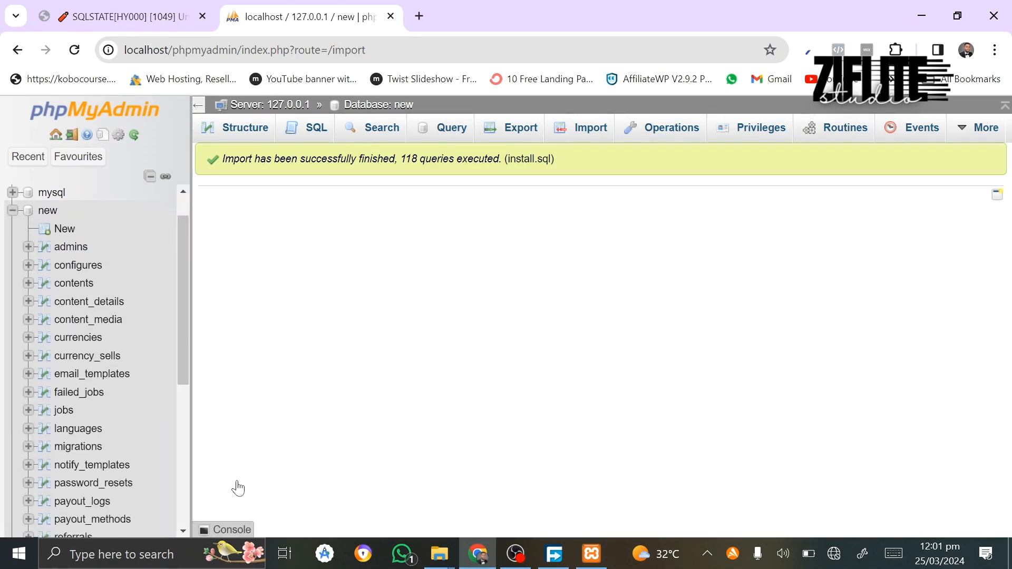
Open the structure of the "new" database and review its list of imported tables
click(49, 212)
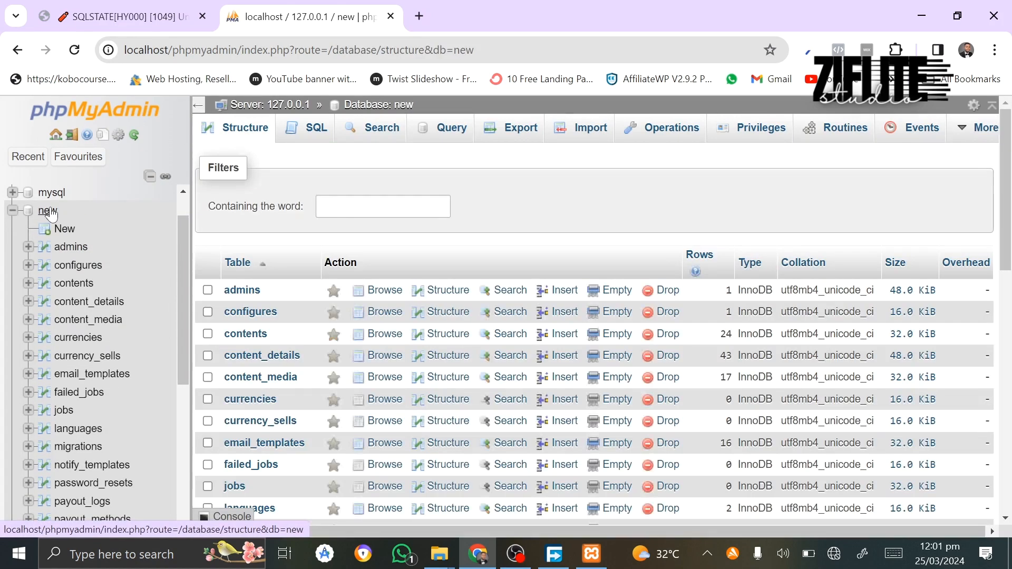
scroll(419, 456, down, 5)
scroll(419, 457, down, 5)
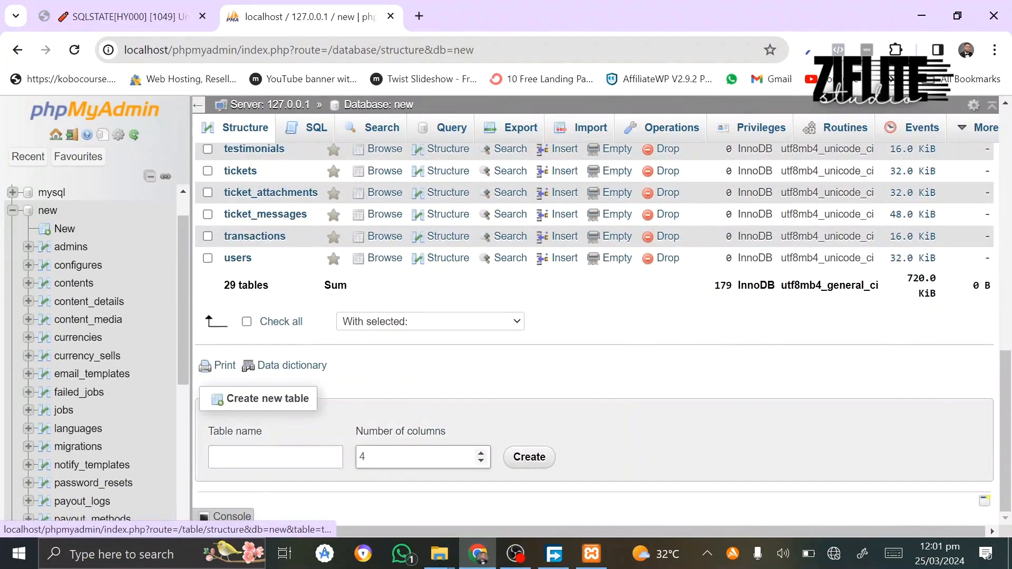
scroll(416, 454, up, 10)
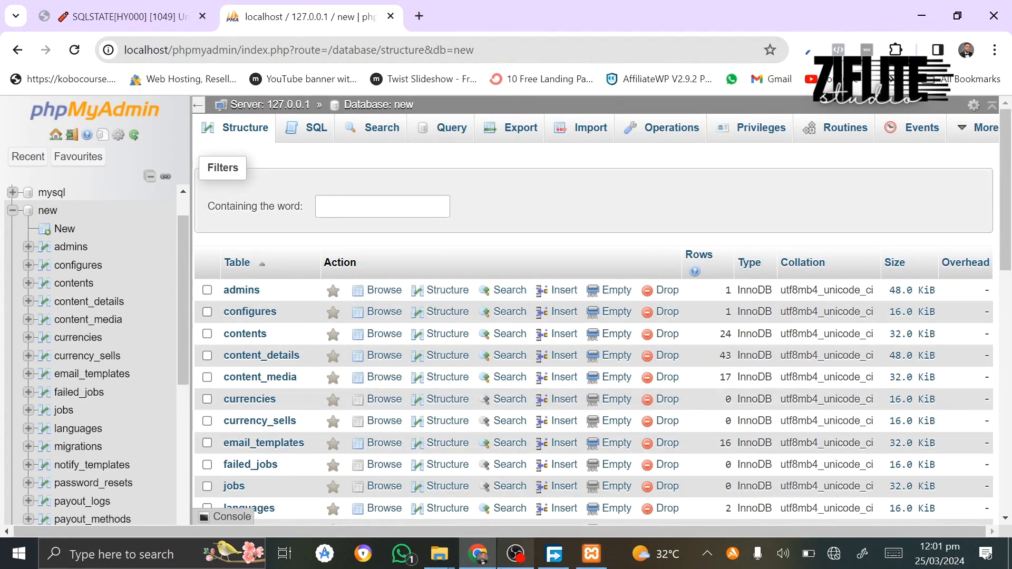
Switch to the htdocs window in File Explorer and open the .env file in a maximized Notepad window
mouse_move(470, 563)
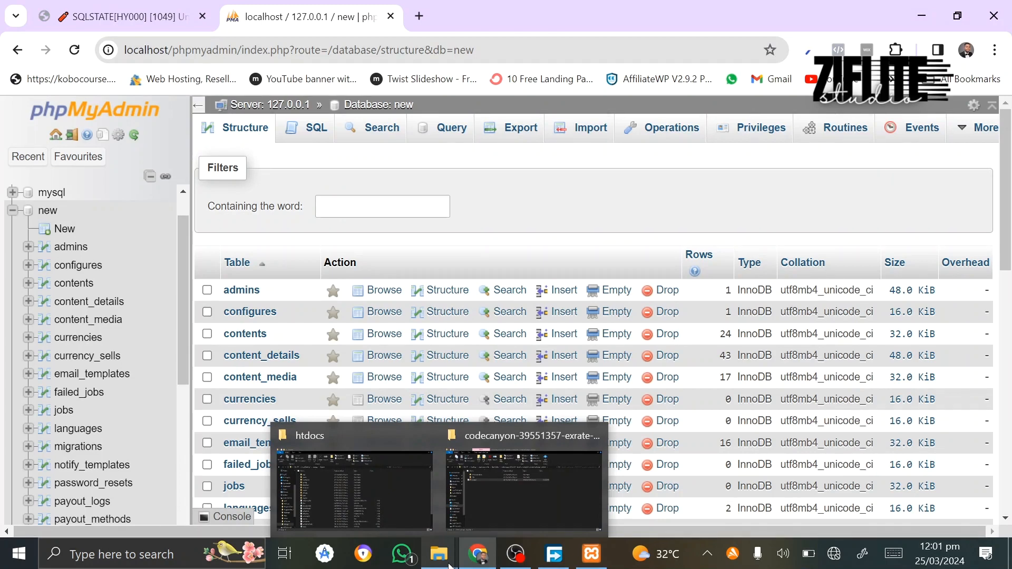
click(483, 510)
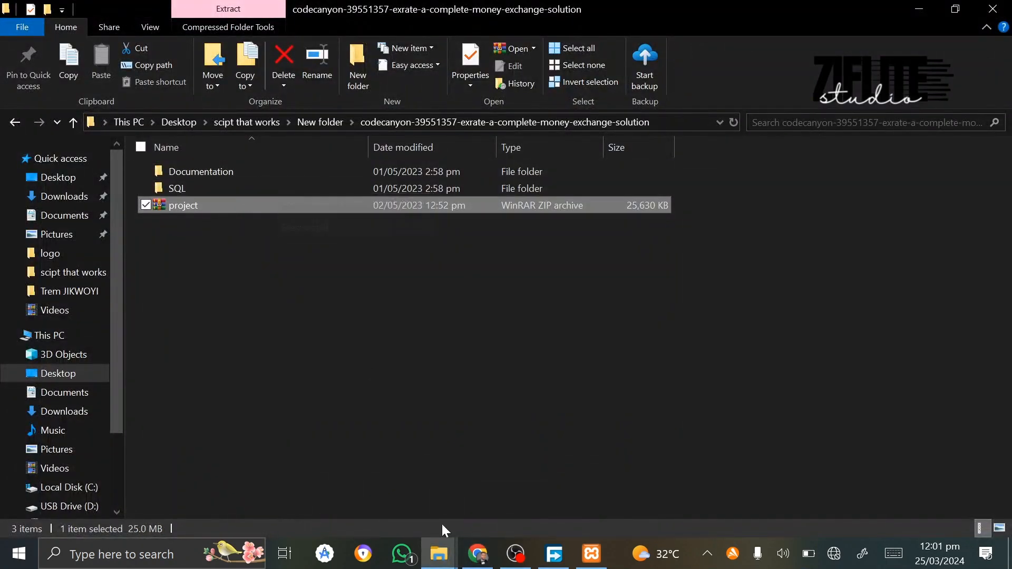
mouse_move(438, 554)
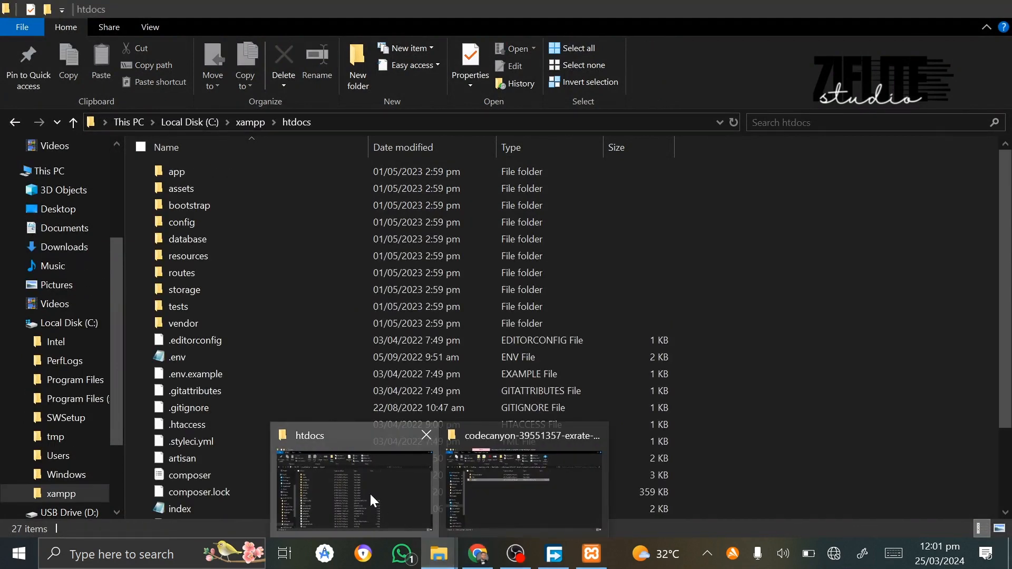
click(372, 500)
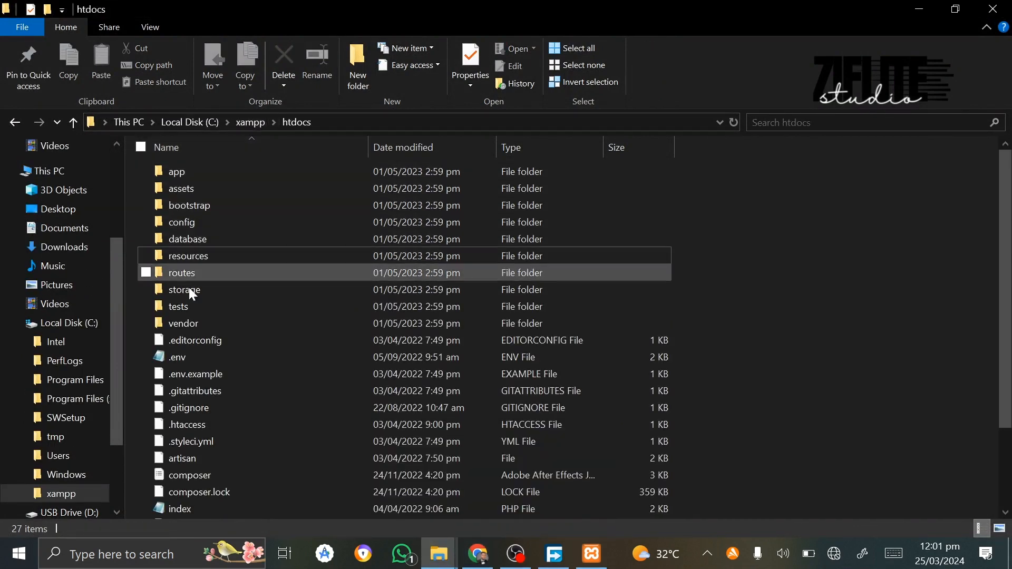
double_click(180, 361)
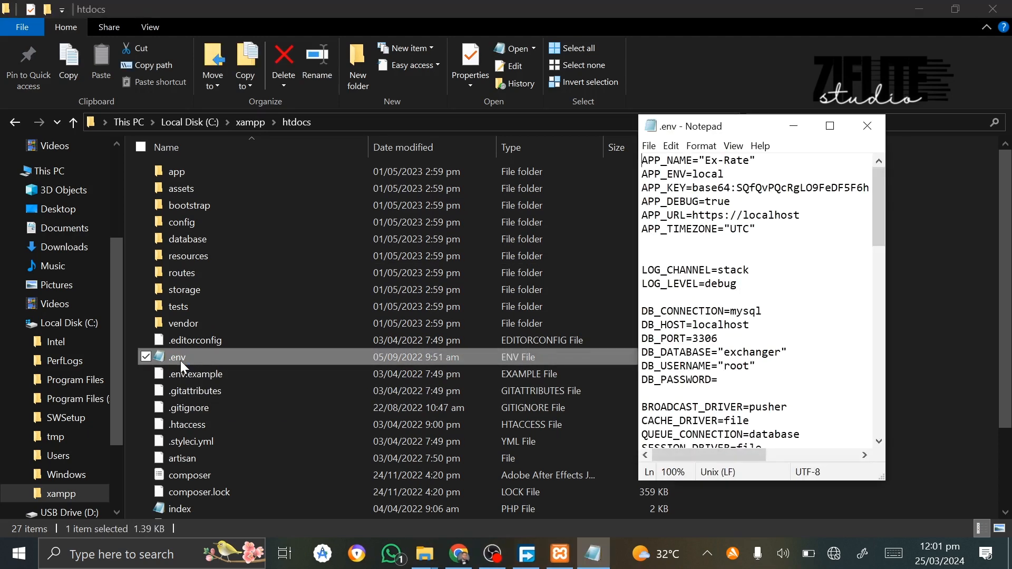
click(842, 129)
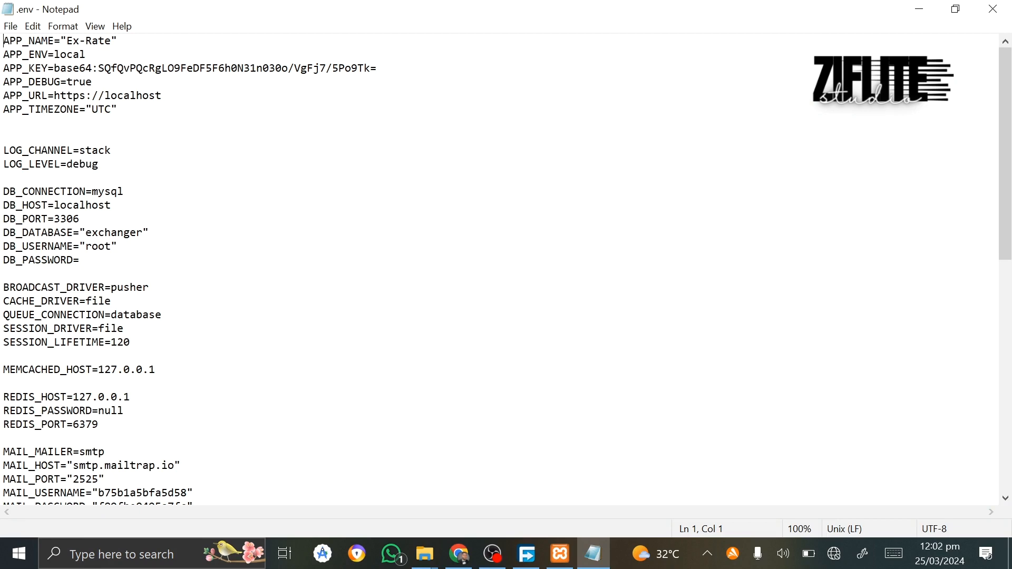
Paste the database password into DB_PASSWORD, set DB_USERNAME to "user" and DB_DATABASE to "new", and save the .env file
click(80, 260)
key(ctrl+v)
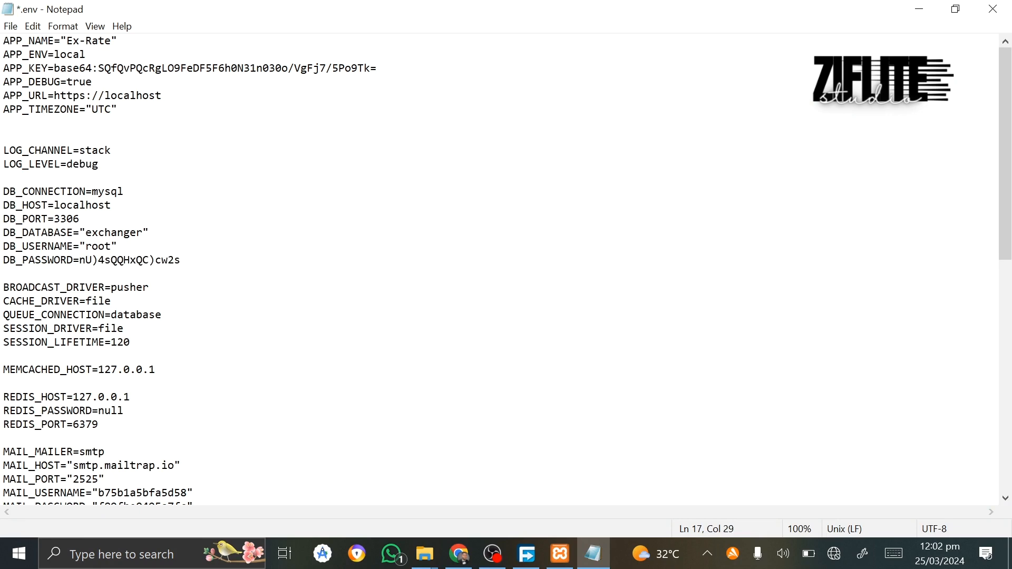
drag(112, 246, 86, 246)
text(user)
drag(143, 233, 86, 233)
text(new)
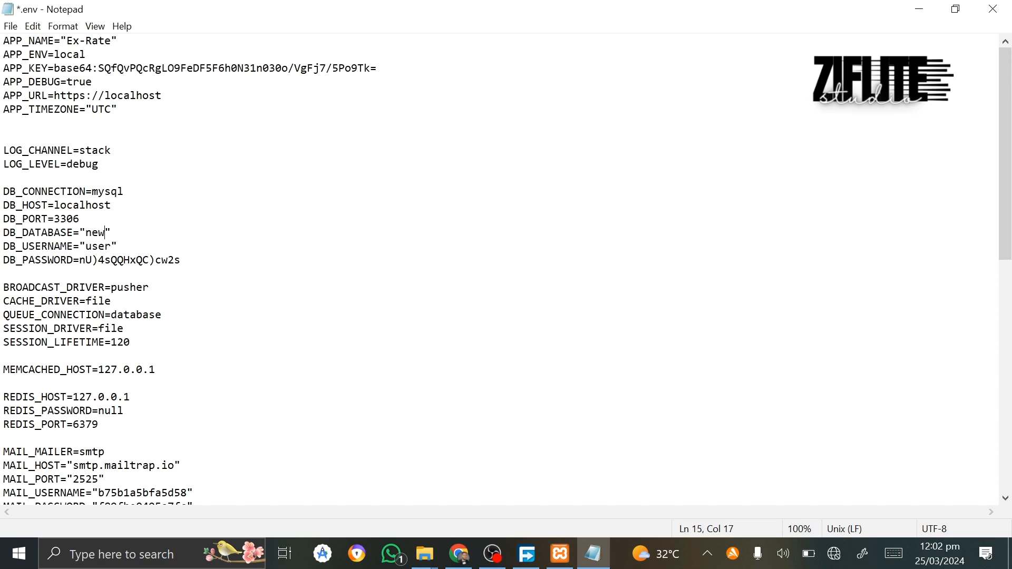
key(Up)
click(10, 25)
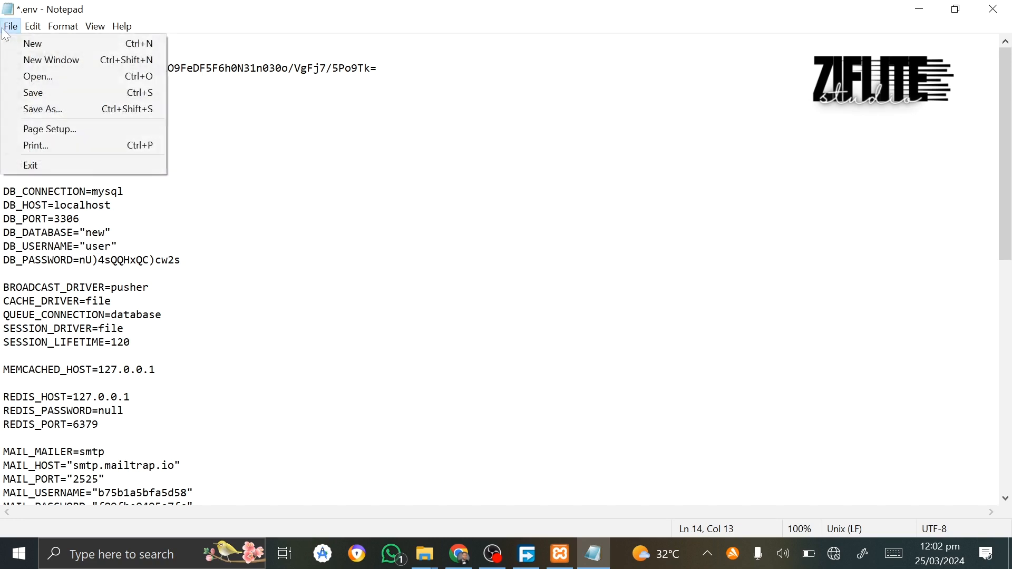
click(37, 92)
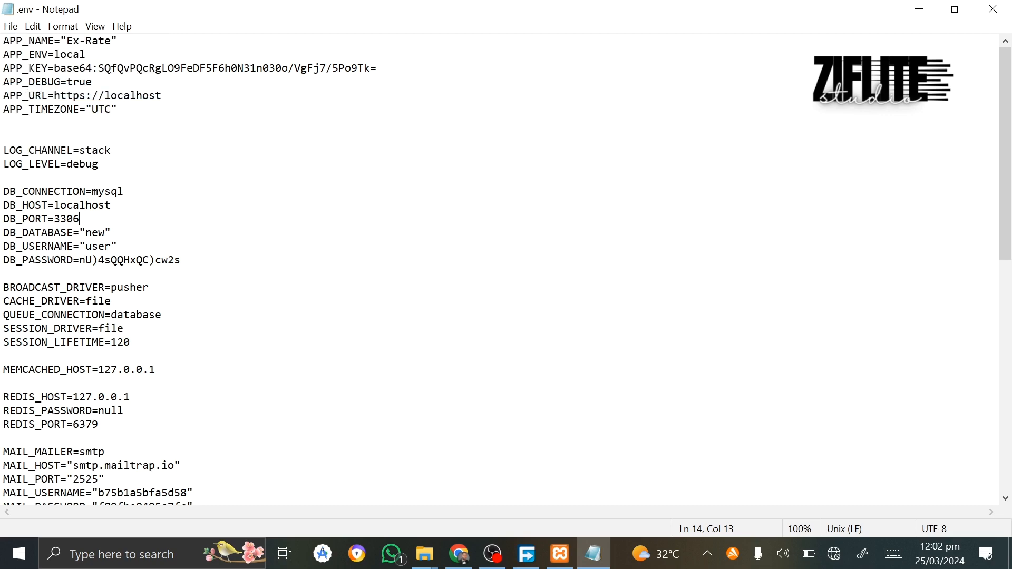
Switch to Chrome, reload the localhost page and look over the EX-RATE home page
click(918, 9)
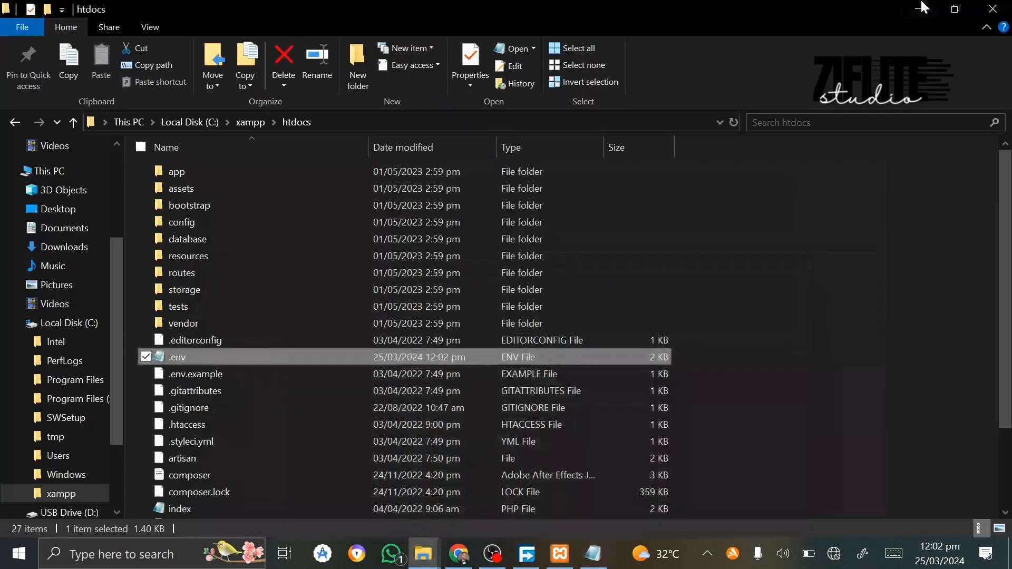
click(459, 554)
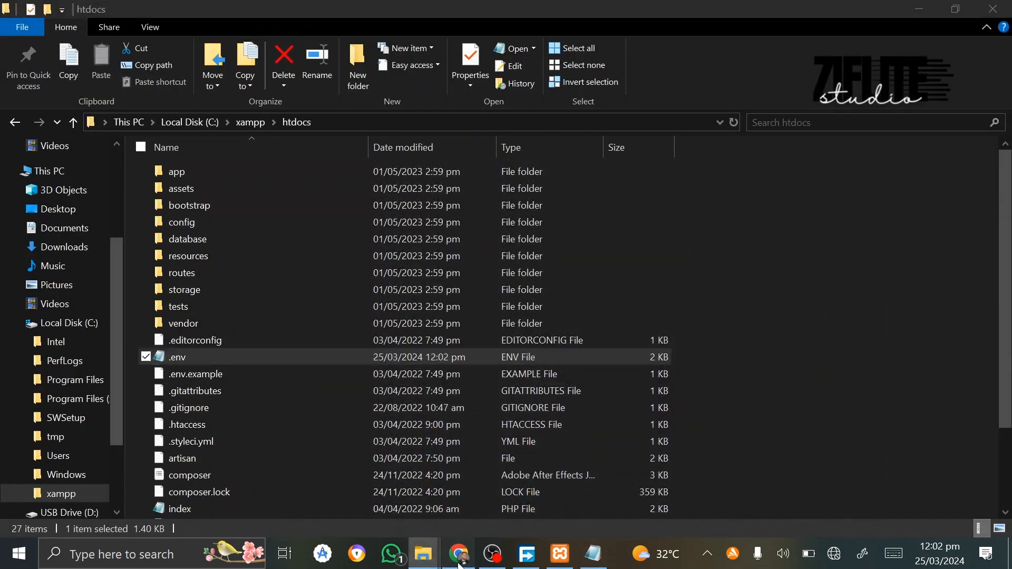
click(179, 16)
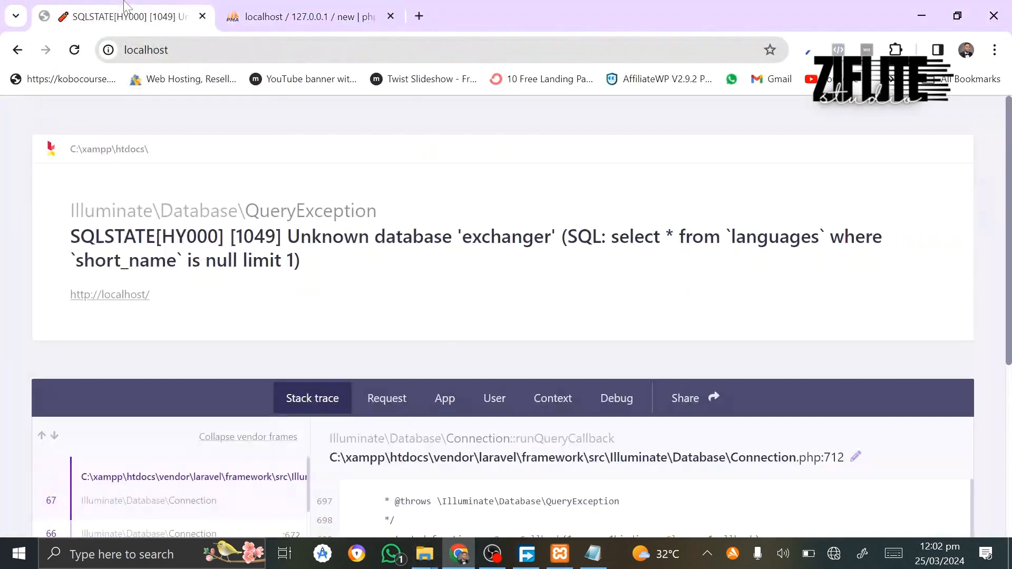
click(76, 52)
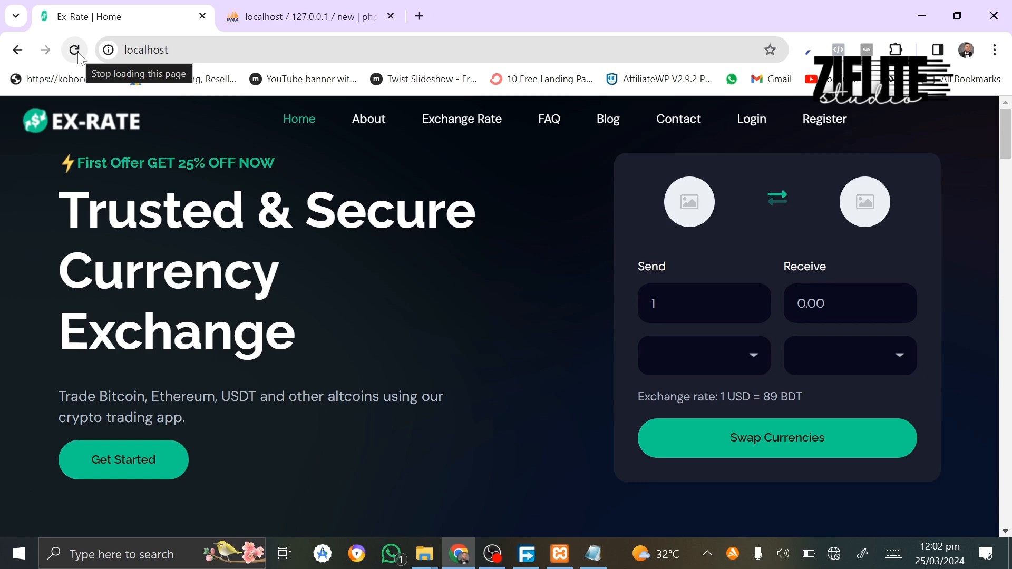
scroll(354, 399, down, 5)
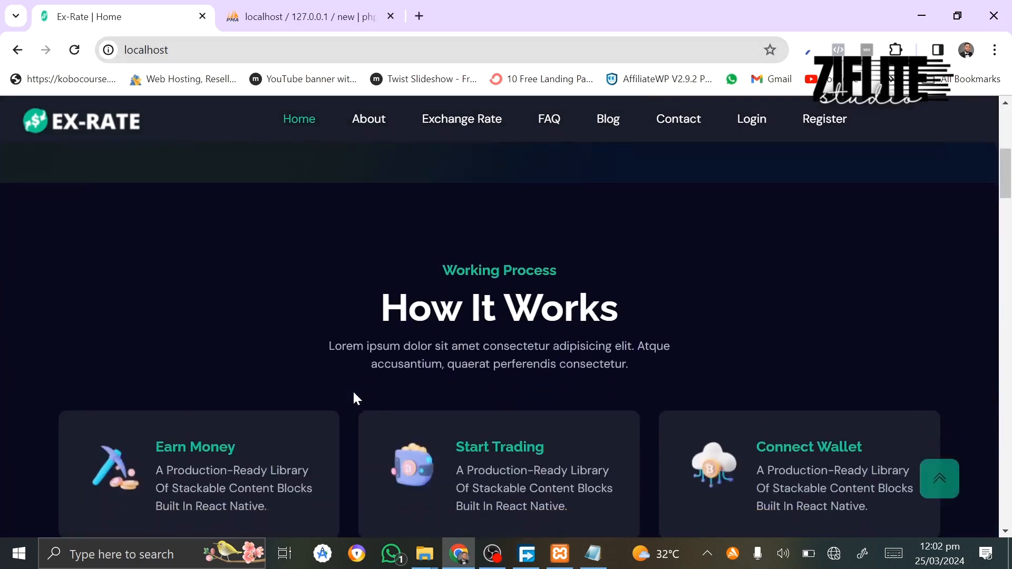
scroll(353, 395, up, 5)
Open the site's admin login page at localhost/admin
click(235, 50)
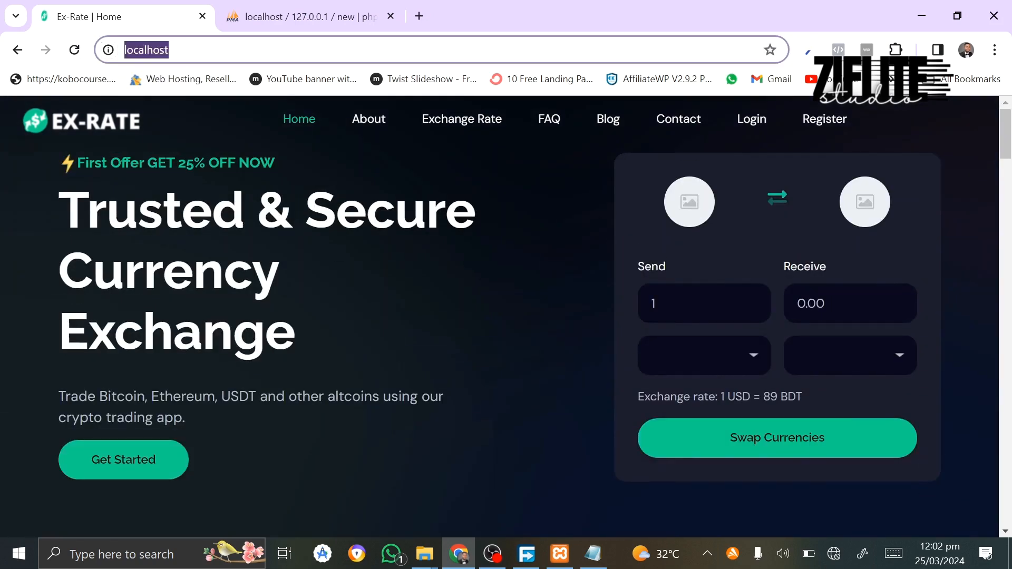
click(170, 50)
text(/)
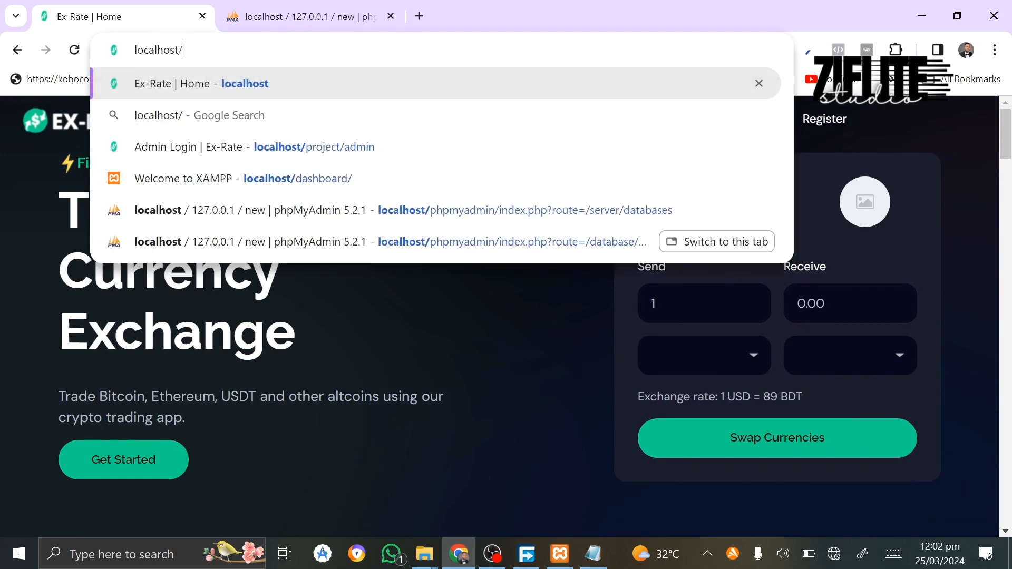
text(admi)
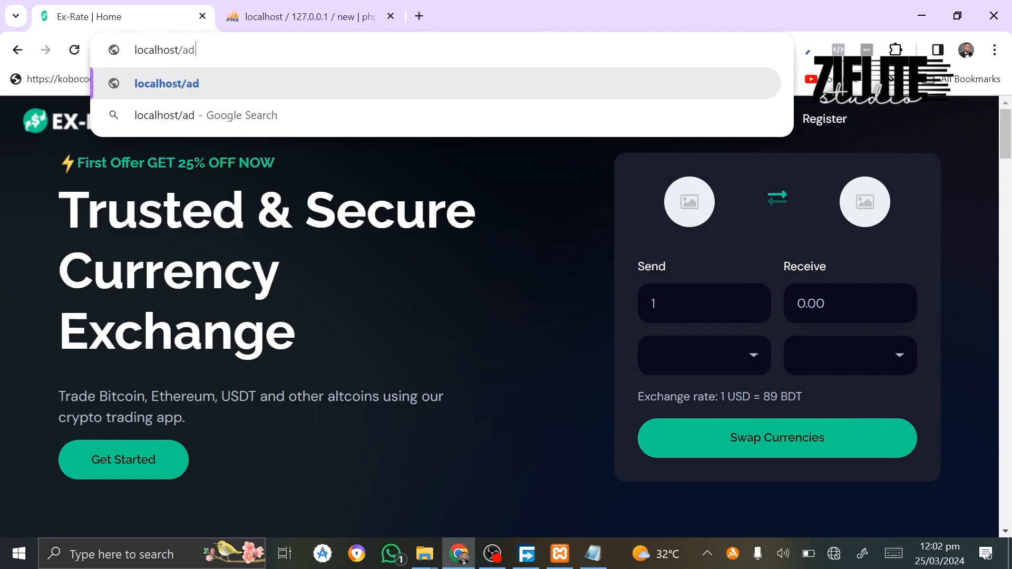
text(n)
key(Return)
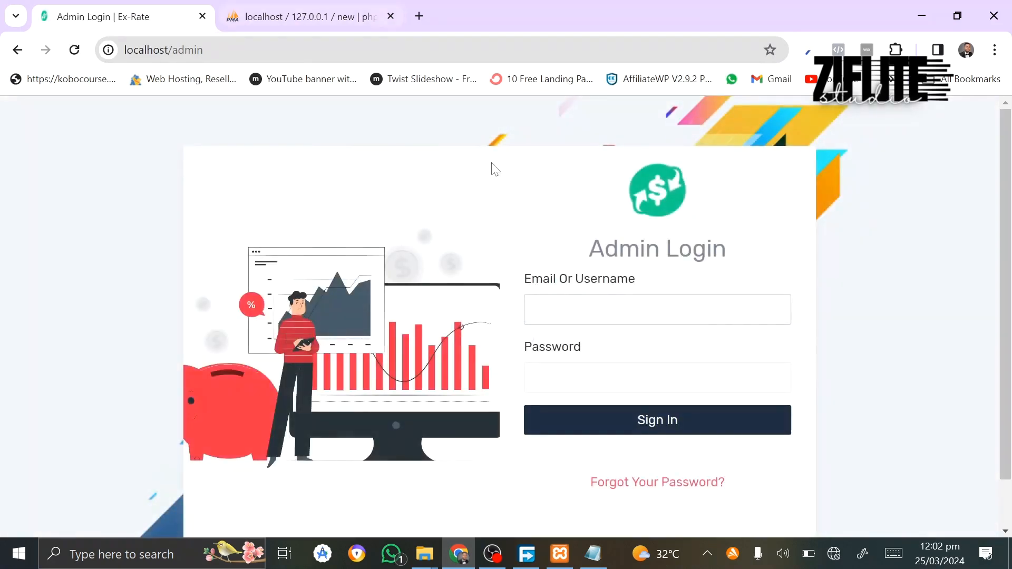
scroll(518, 258, down, 1)
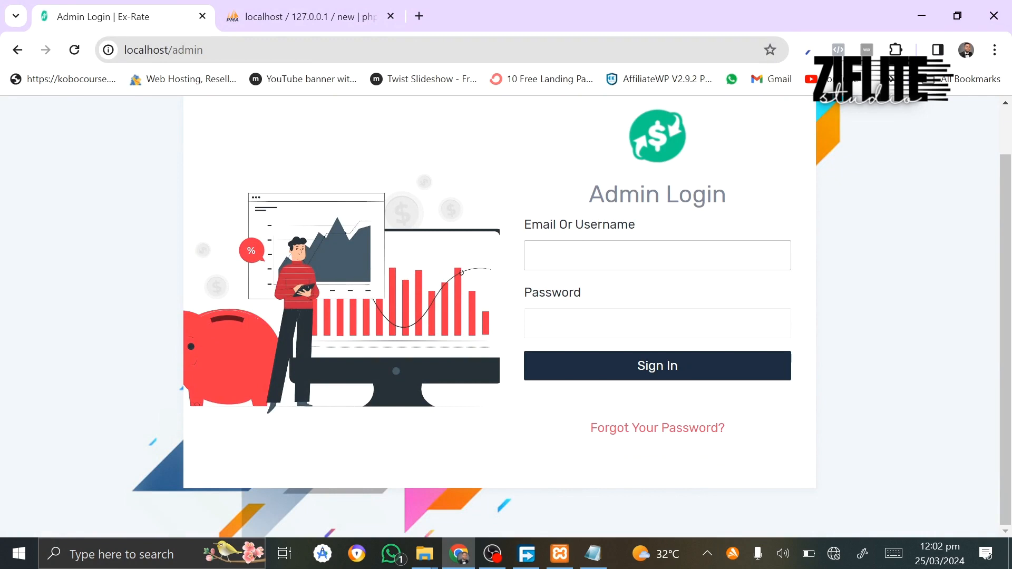
Open the index file from the codecanyon package's Documentation folder in Chrome and place its tab beside the admin login tab
click(424, 553)
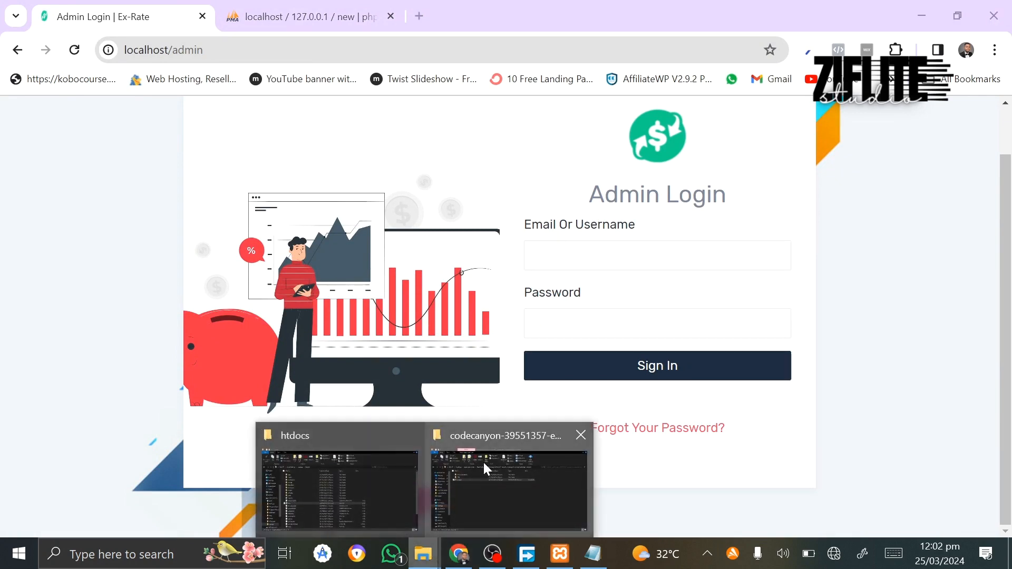
click(483, 461)
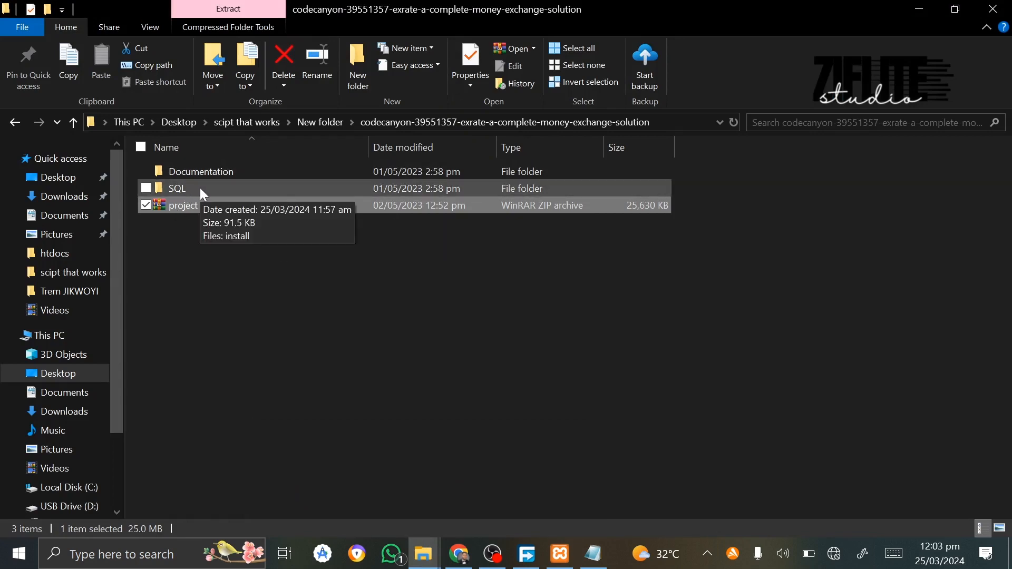
click(232, 170)
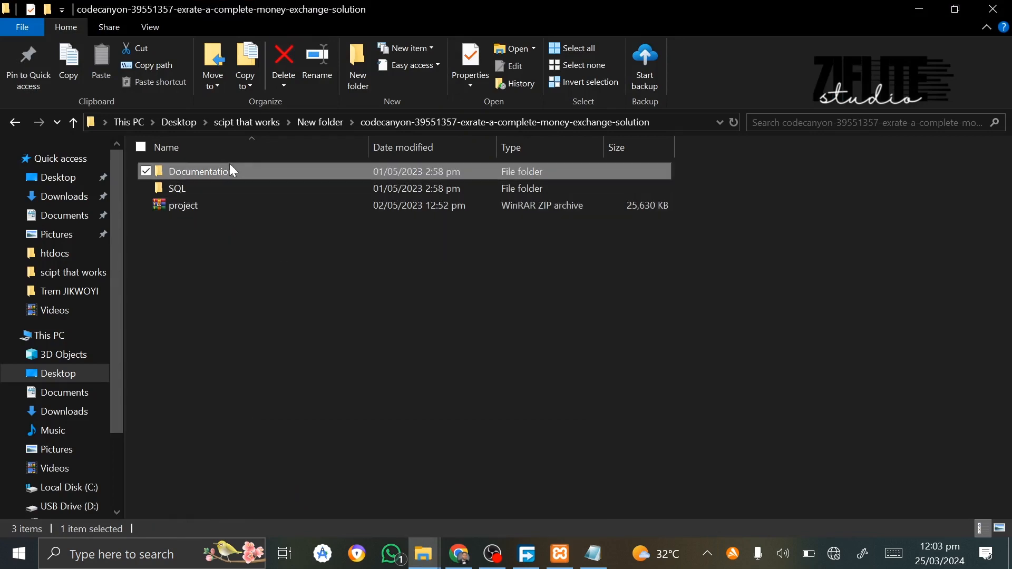
double_click(230, 167)
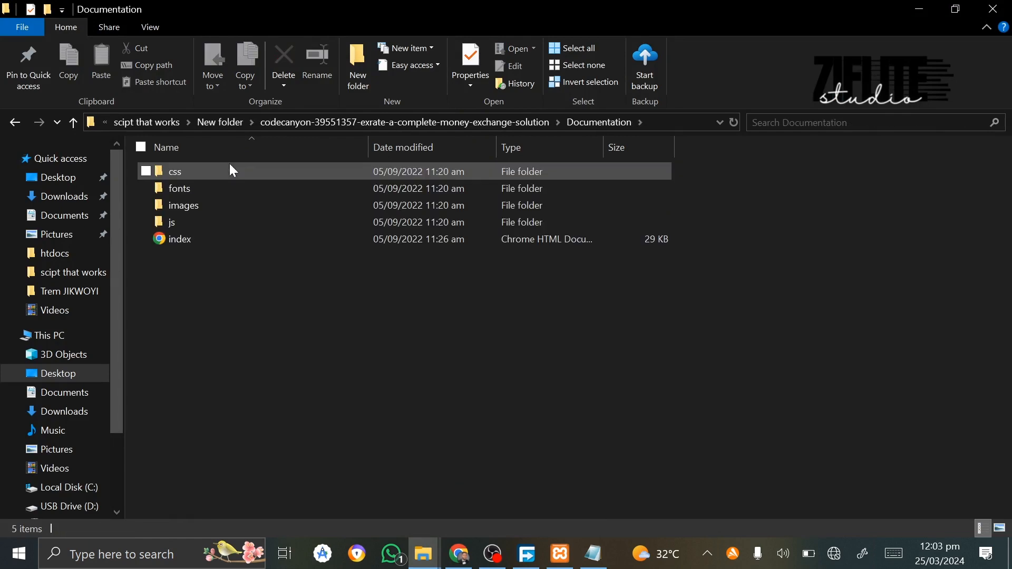
double_click(188, 239)
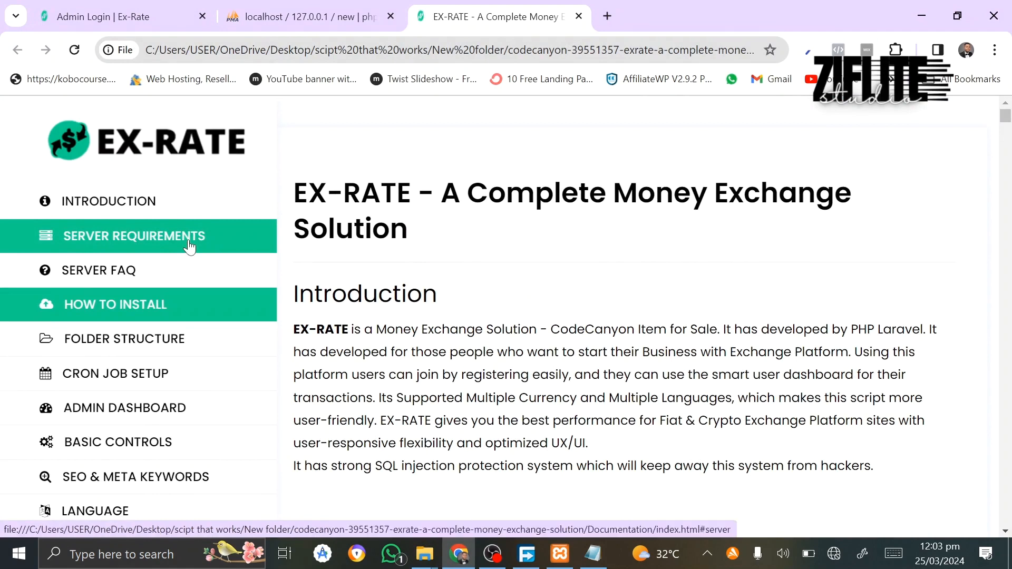
drag(440, 7, 308, 5)
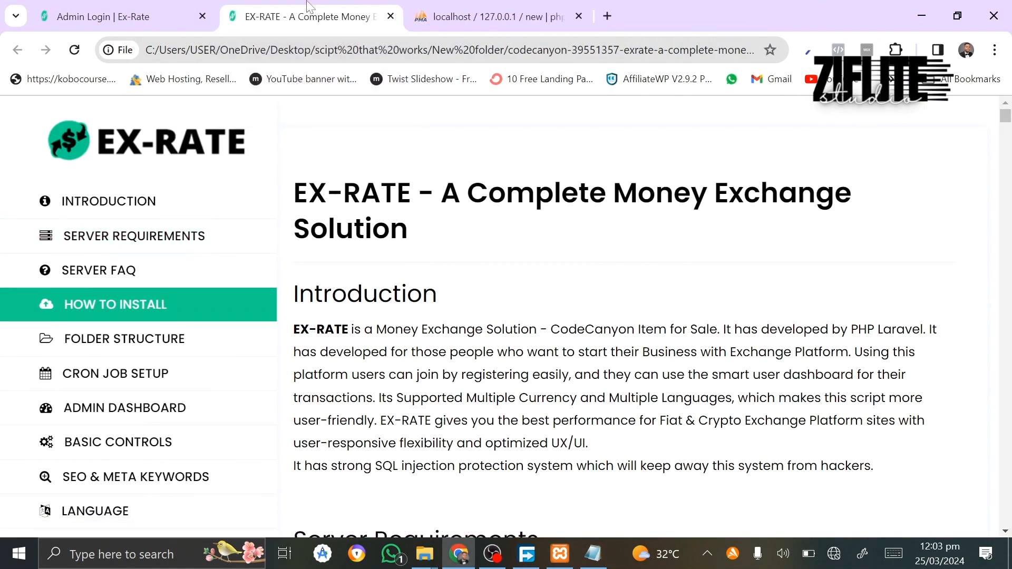
Read through the documentation's server requirements, installation and cron job sections to find the default admin panel login details
scroll(519, 490, down, 7)
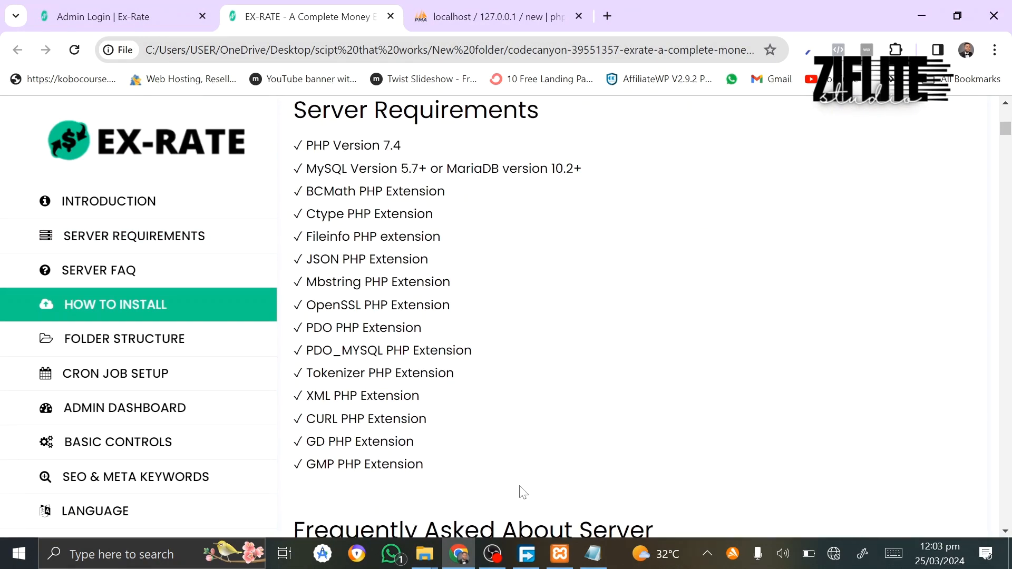
scroll(523, 492, down, 8)
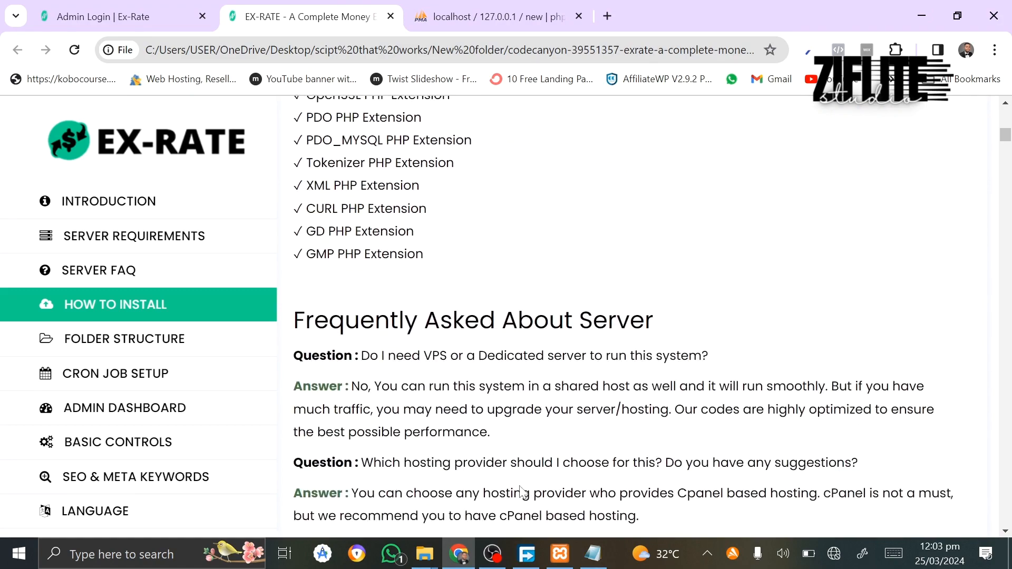
scroll(523, 492, down, 15)
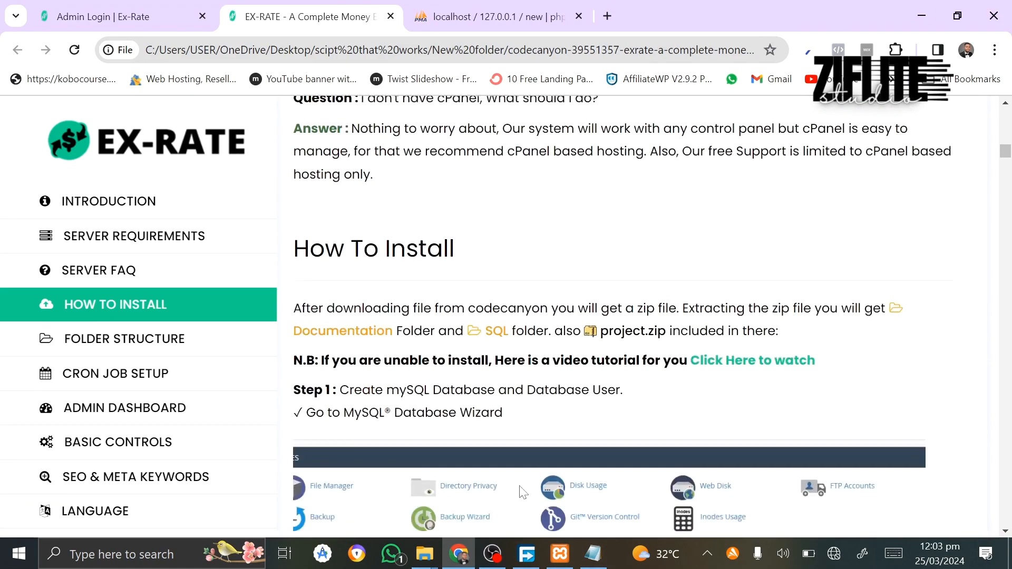
scroll(523, 493, down, 11)
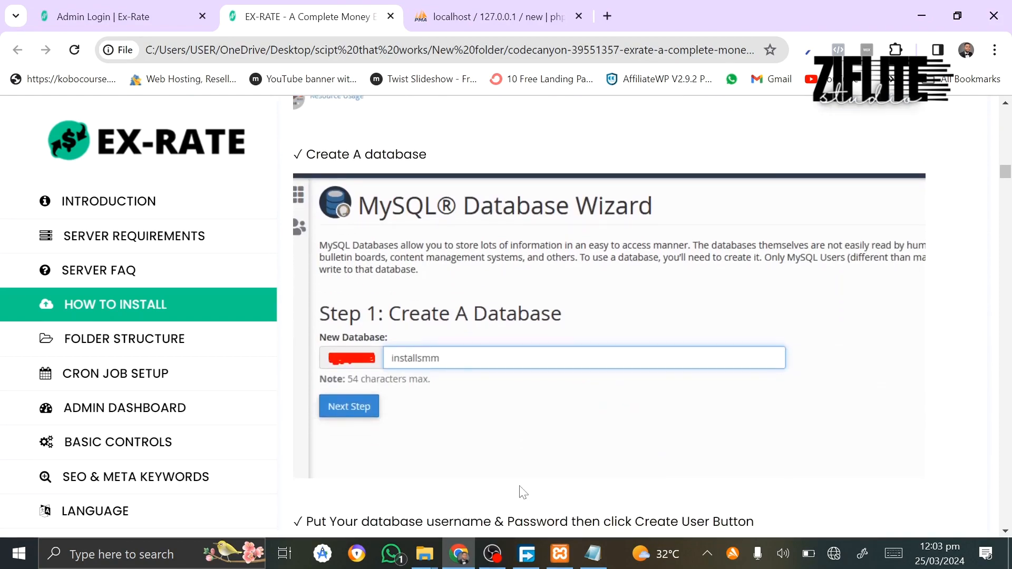
scroll(520, 491, down, 20)
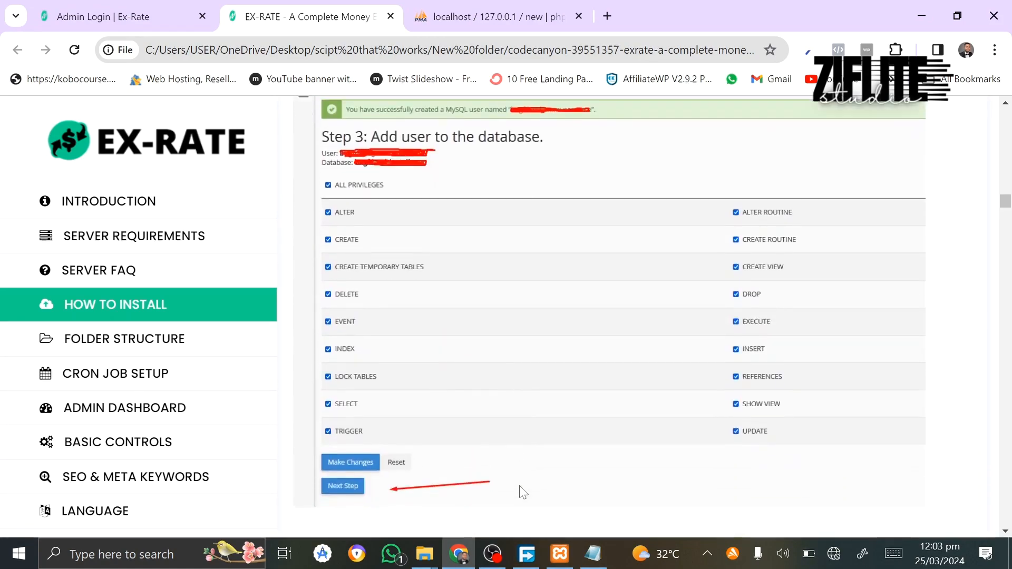
scroll(520, 488, down, 2)
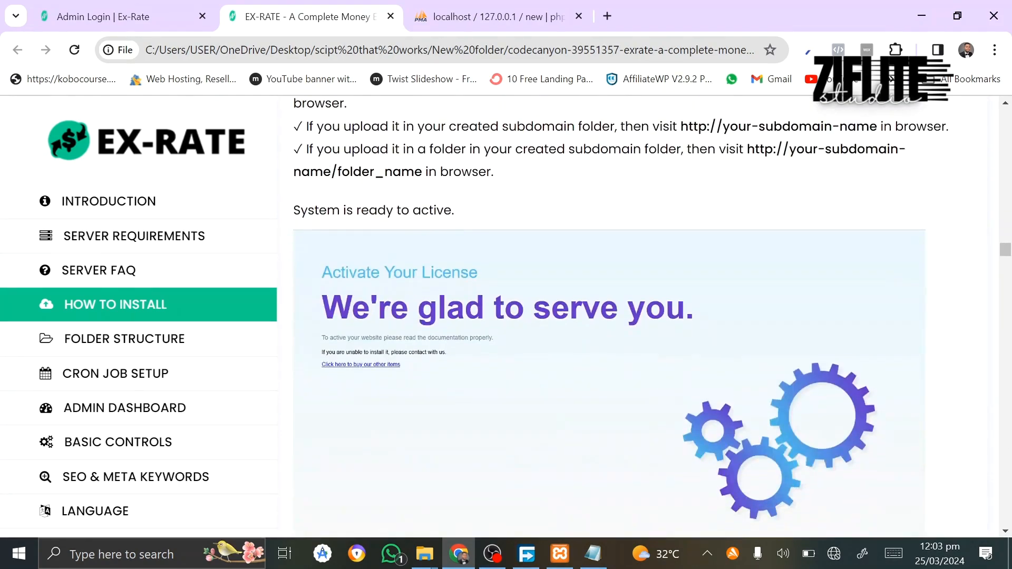
scroll(520, 487, up, 3)
scroll(520, 485, down, 7)
scroll(520, 485, down, 20)
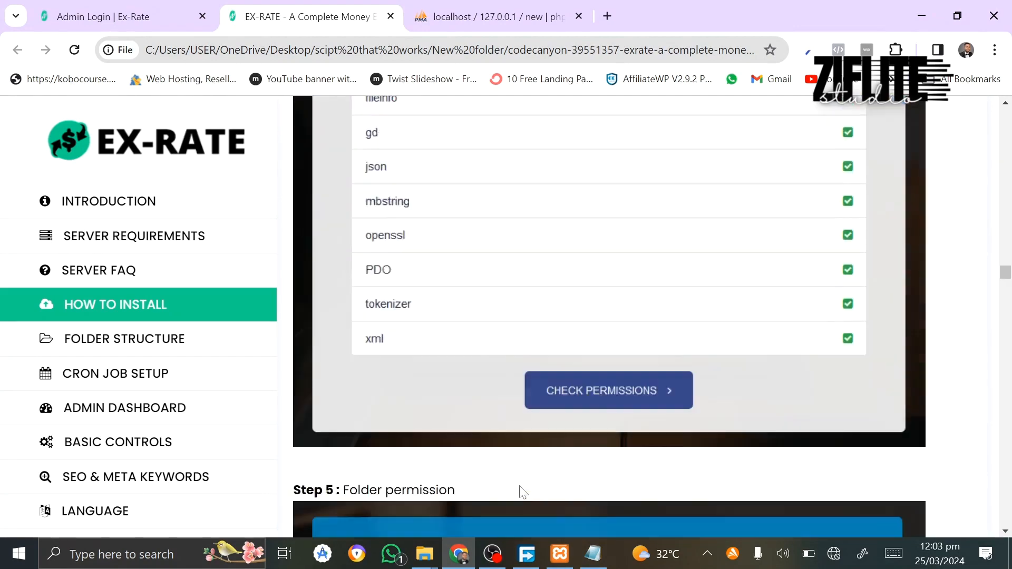
scroll(520, 486, down, 10)
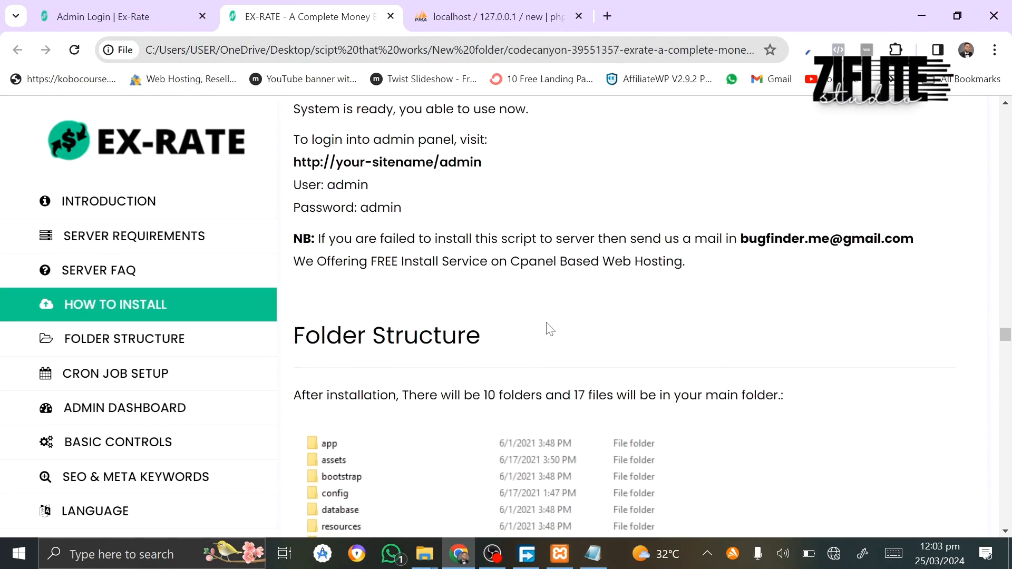
scroll(550, 330, down, 15)
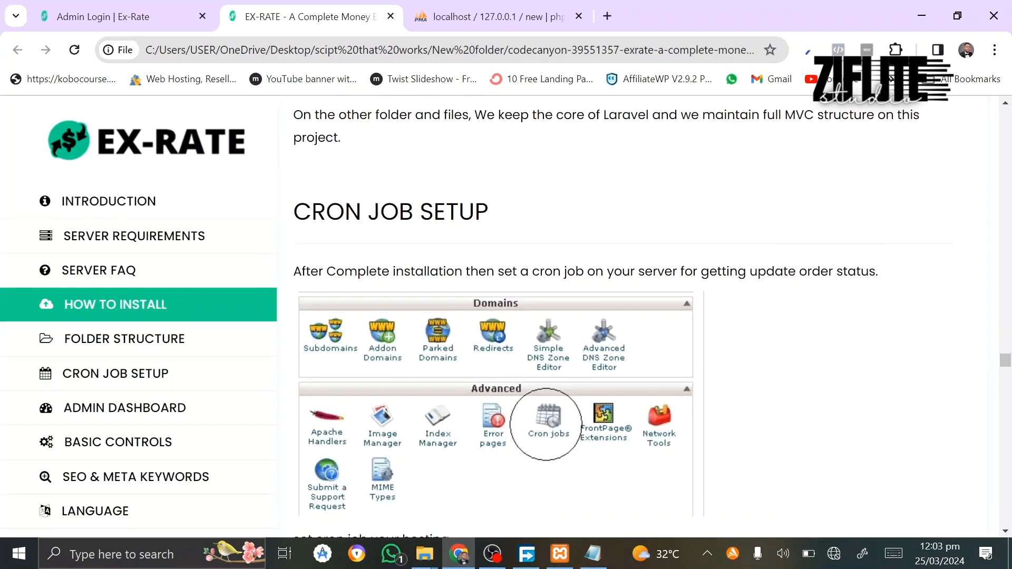
scroll(550, 330, up, 2)
scroll(550, 330, up, 15)
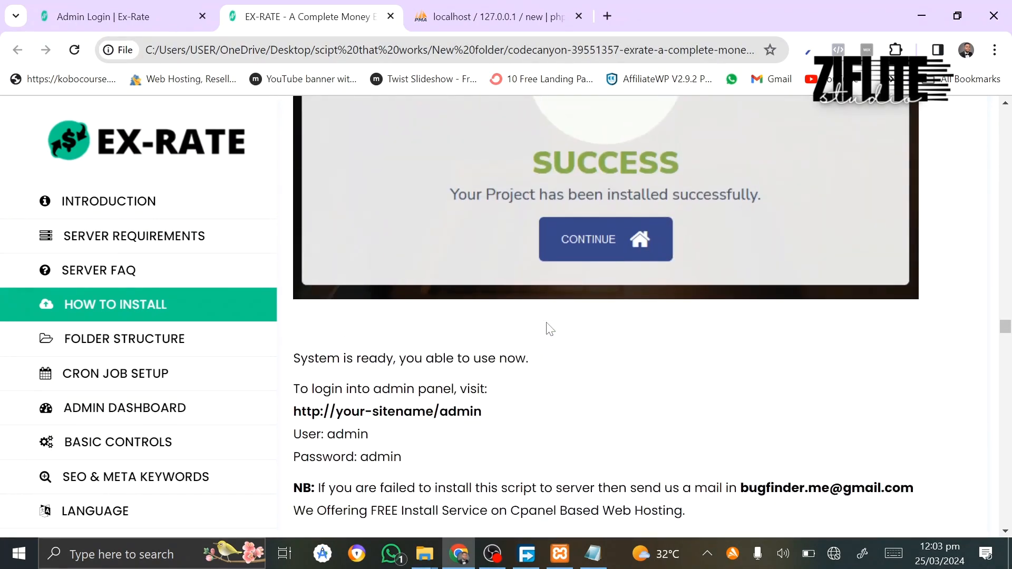
scroll(549, 329, down, 2)
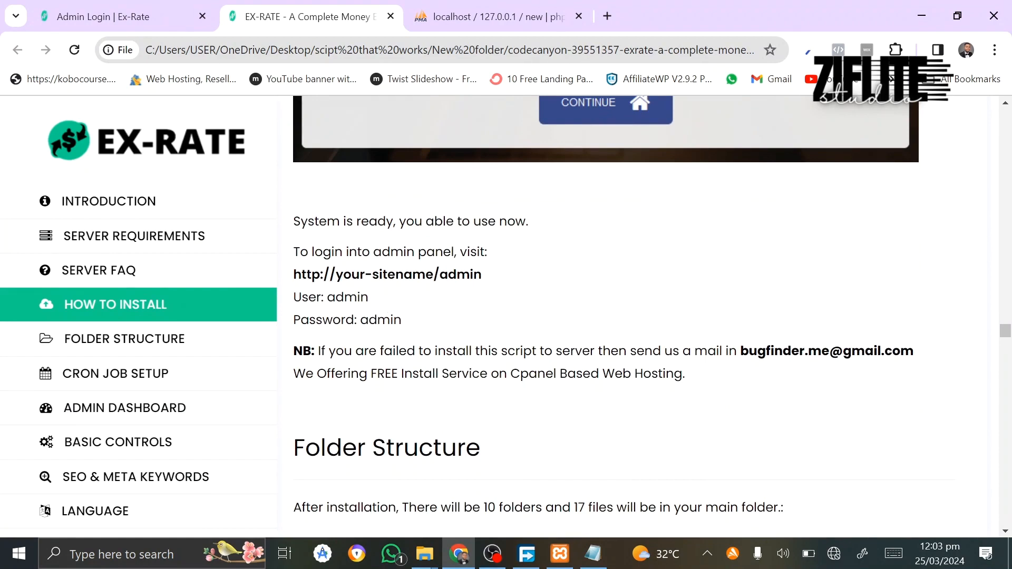
Copy the default username from the documentation and sign in on the Admin Login page, entering the default account password
drag(327, 296, 383, 296)
key(ctrl+c)
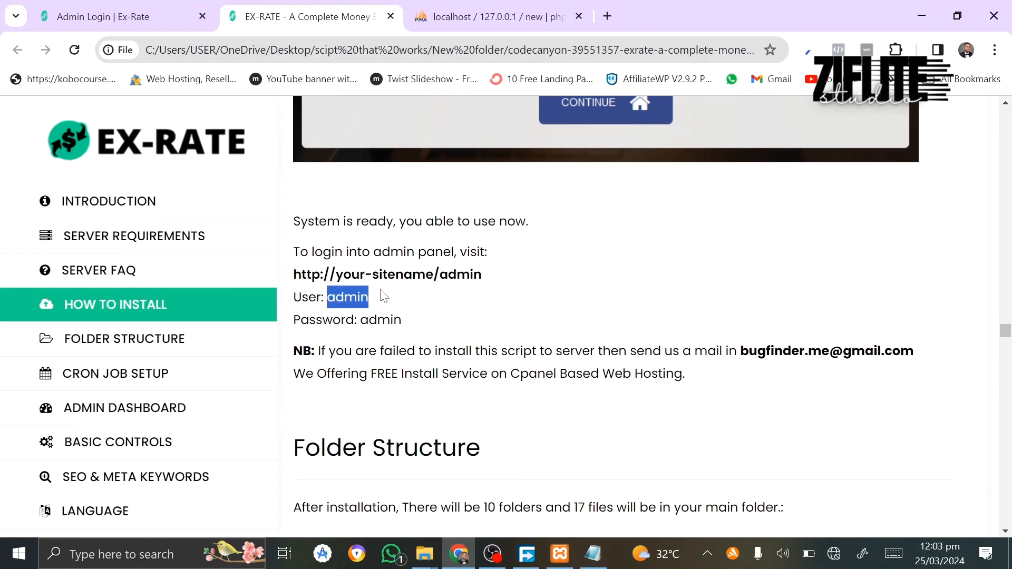
click(126, 16)
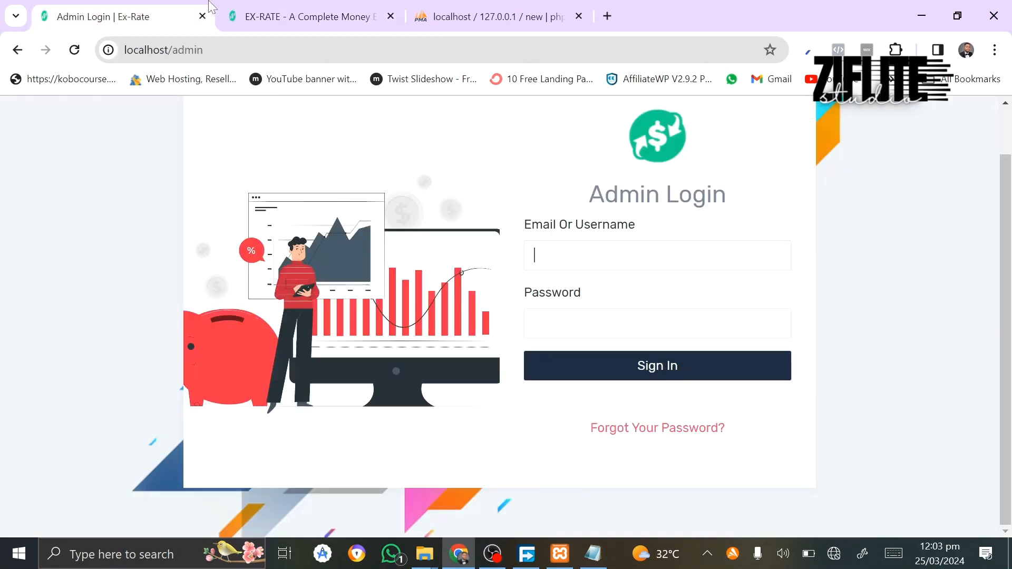
key(ctrl+v)
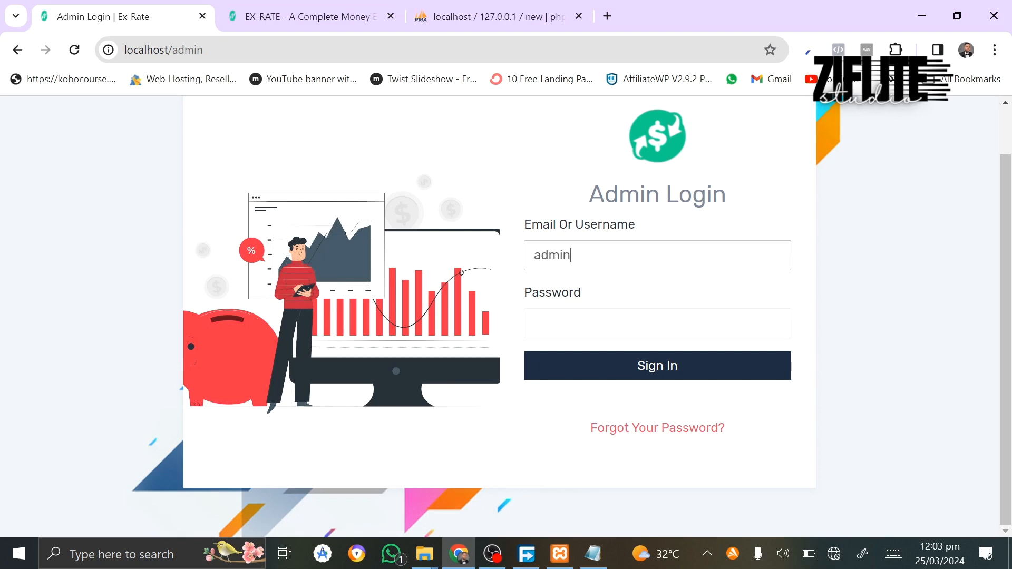
click(593, 307)
key(ctrl+v)
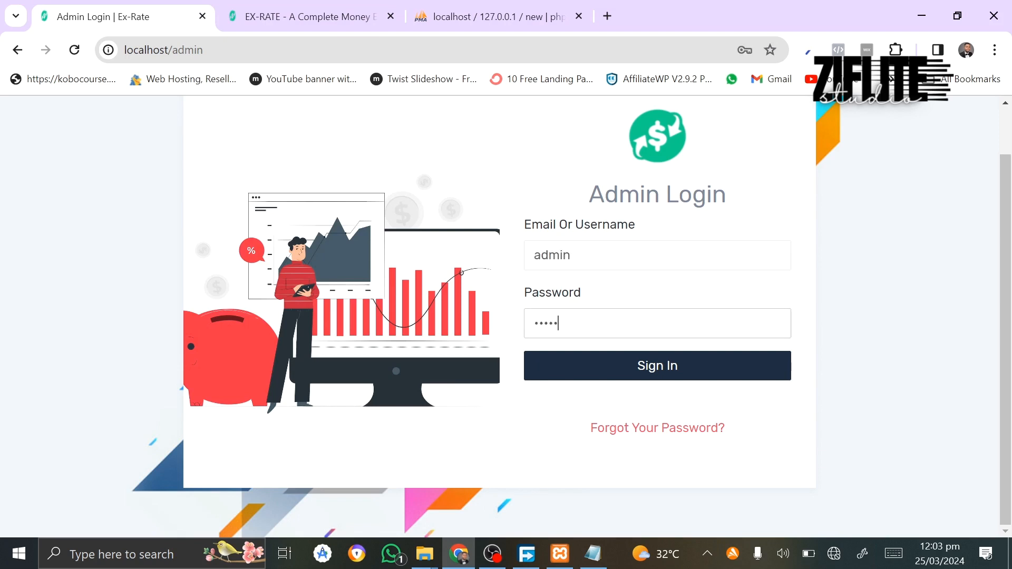
click(663, 378)
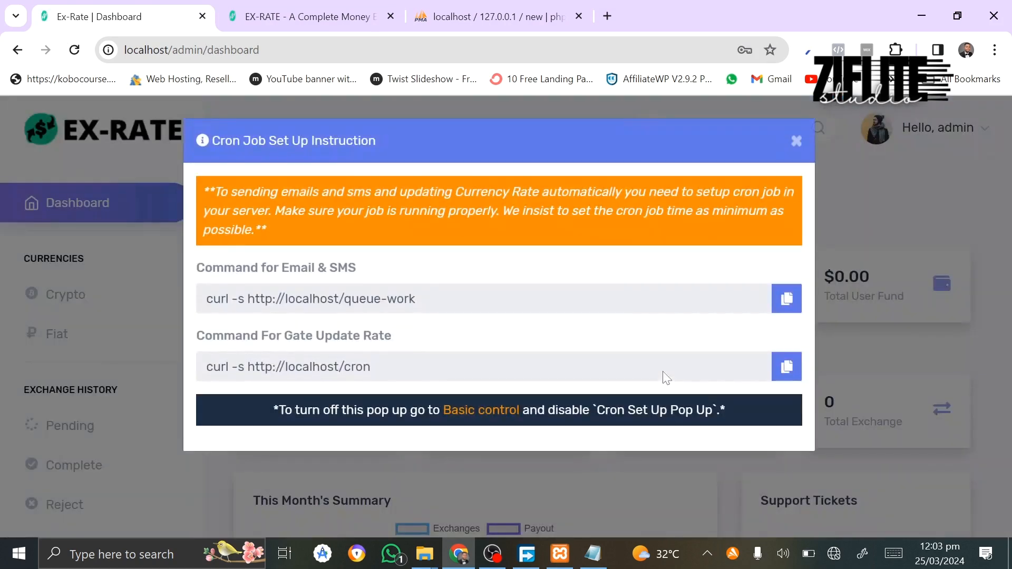
Close the Cron Job Set Up Instruction pop-up and review the admin dashboard's statistics and its navigation entries
click(796, 140)
scroll(654, 451, down, 3)
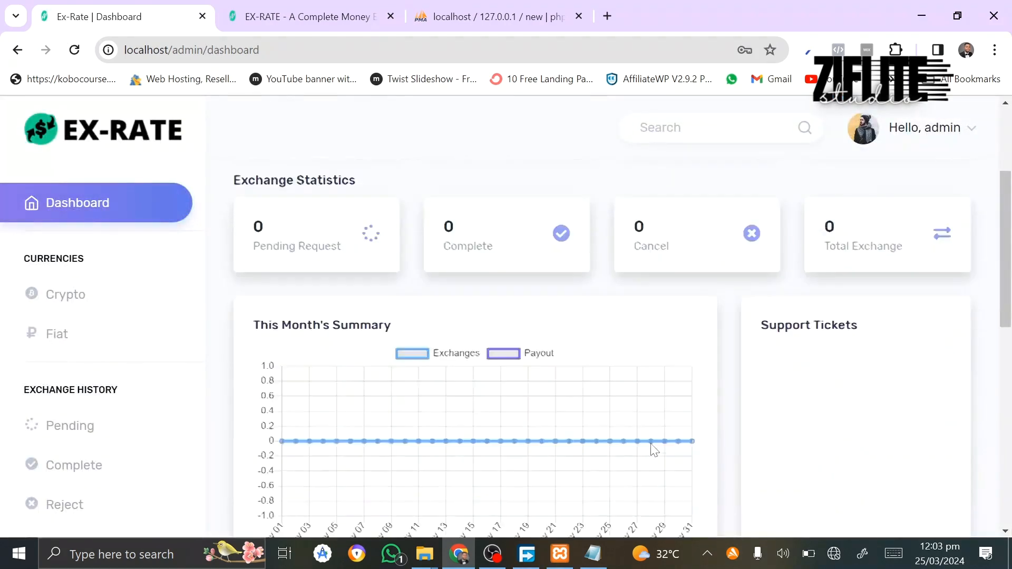
scroll(654, 451, down, 10)
scroll(654, 451, up, 12)
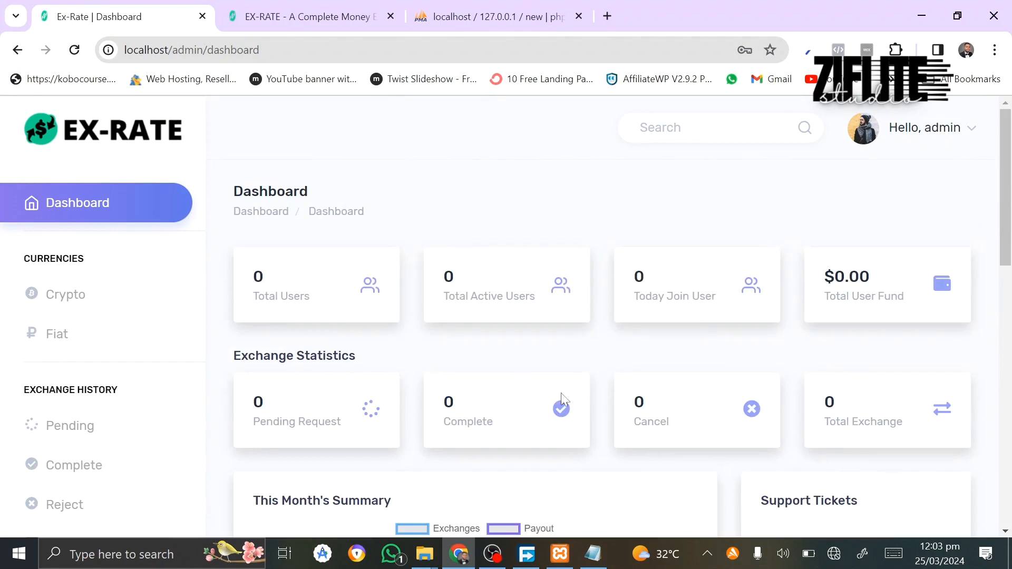
scroll(62, 377, down, 10)
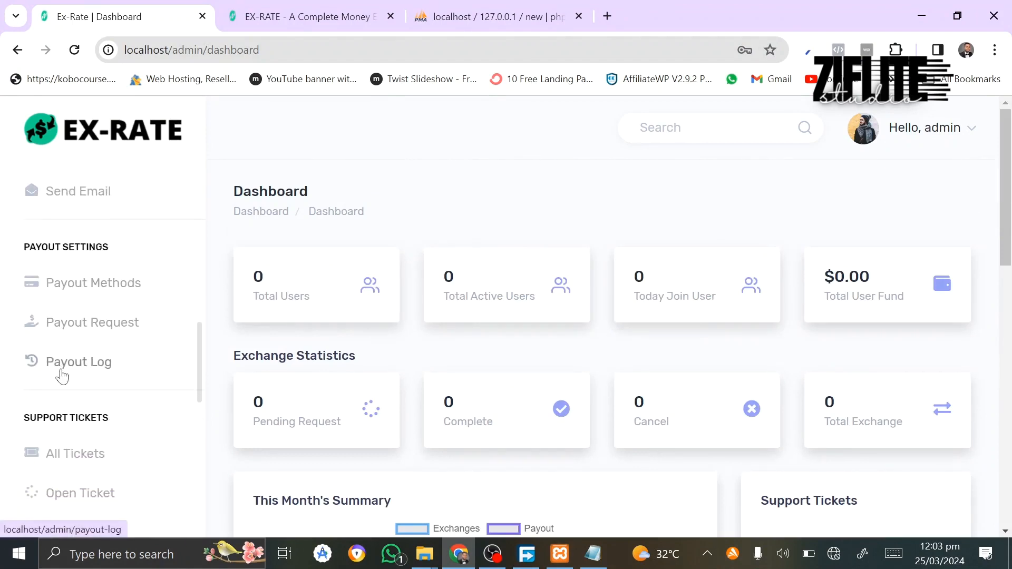
scroll(62, 377, down, 6)
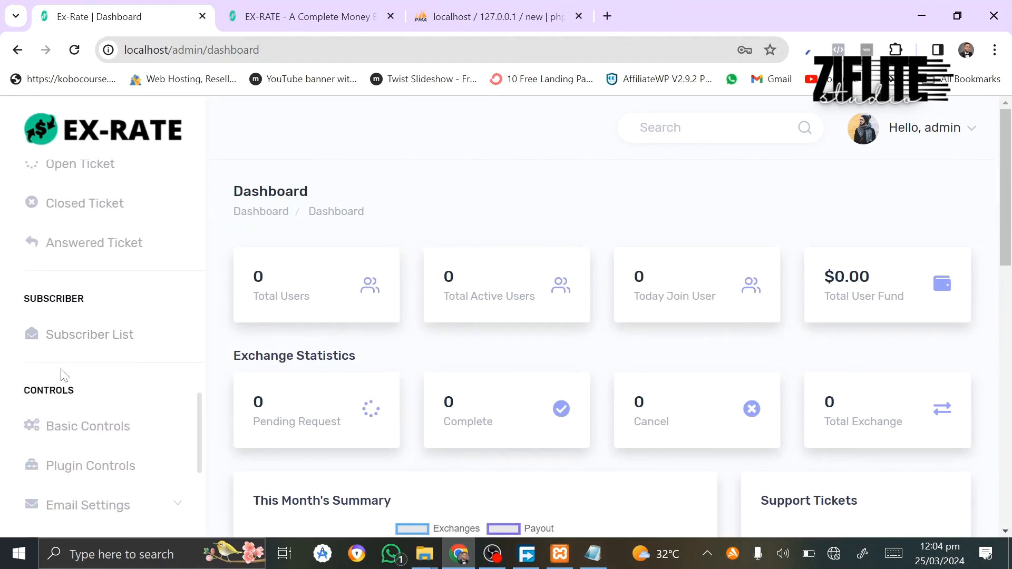